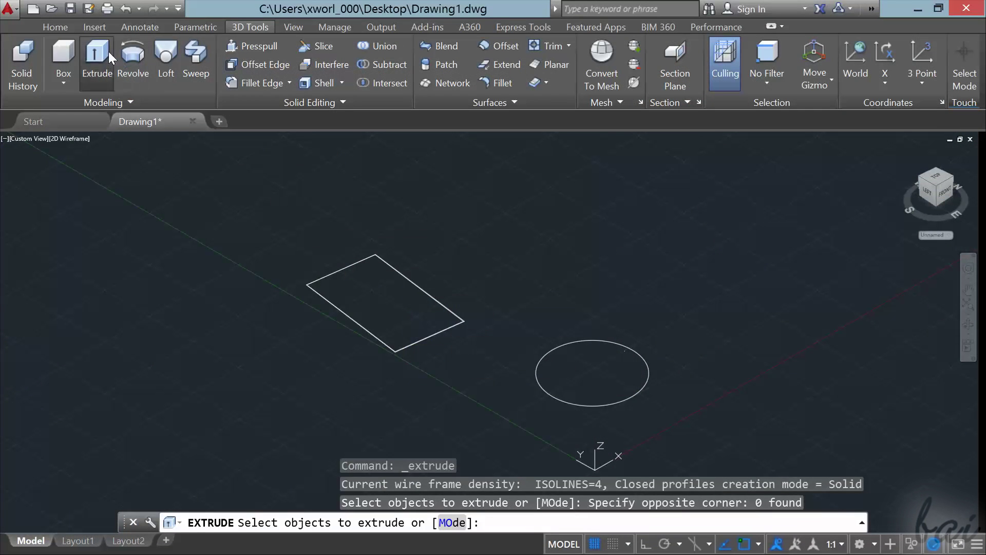
- Extrude the rectangle into a box and the circle into a cylinder
click(401, 349)
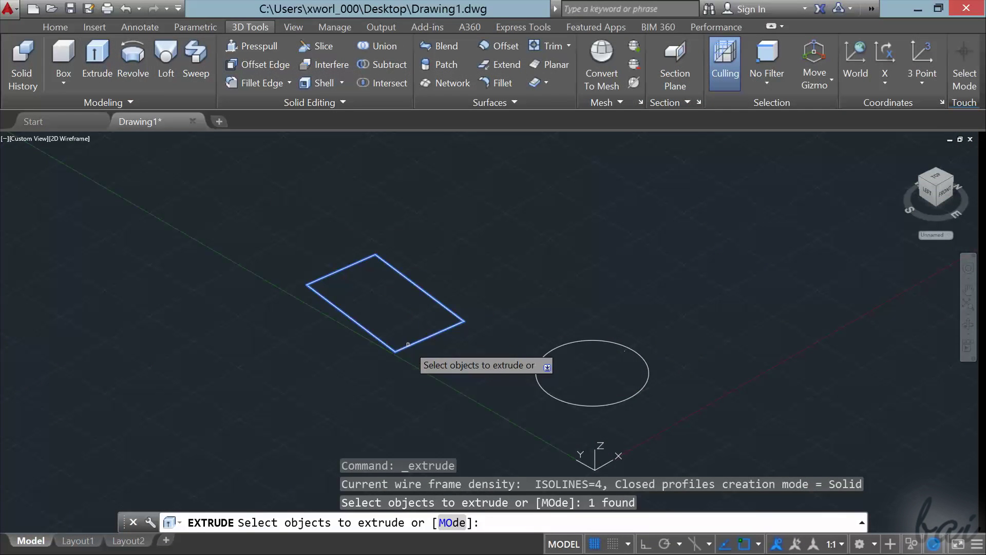
key(Return)
click(370, 221)
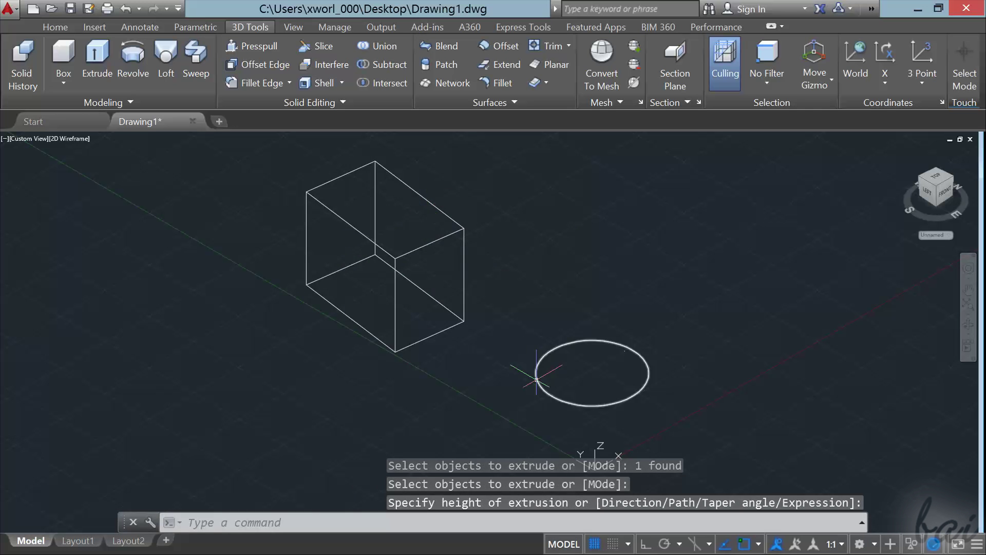
click(97, 54)
click(545, 396)
key(Return)
click(565, 226)
- Show the solids in Wireframe, Realistic, then X-Ray style, and orbit so the cylinder sits left of the box
click(82, 137)
click(127, 302)
click(63, 139)
click(103, 220)
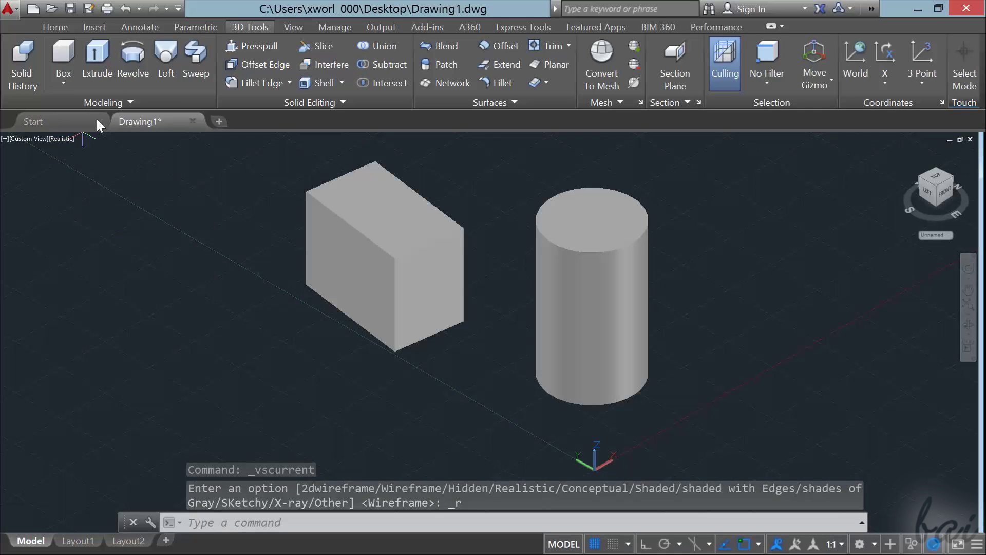
click(63, 139)
click(103, 309)
click(968, 325)
drag(801, 303, 461, 255)
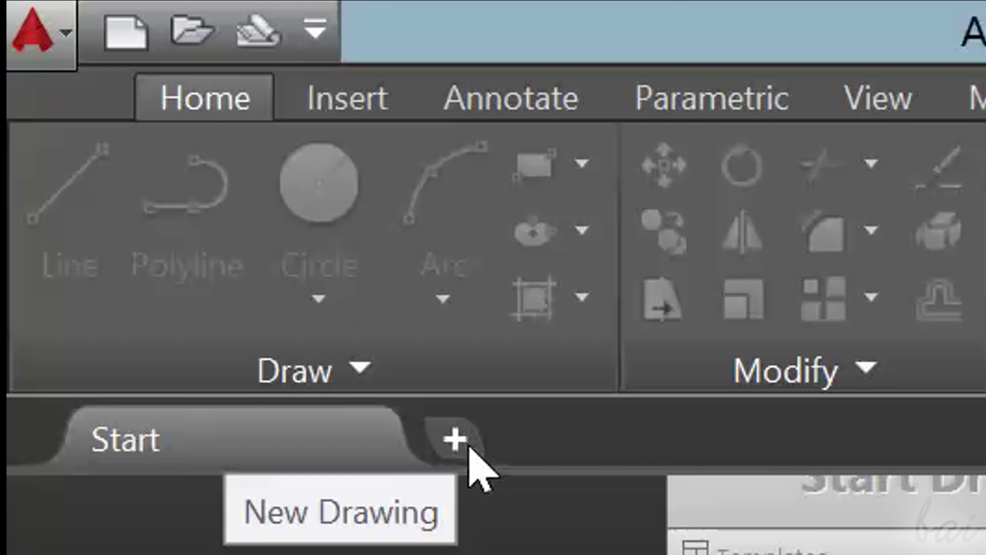
- Open a new blank Drawing1 tab
click(468, 446)
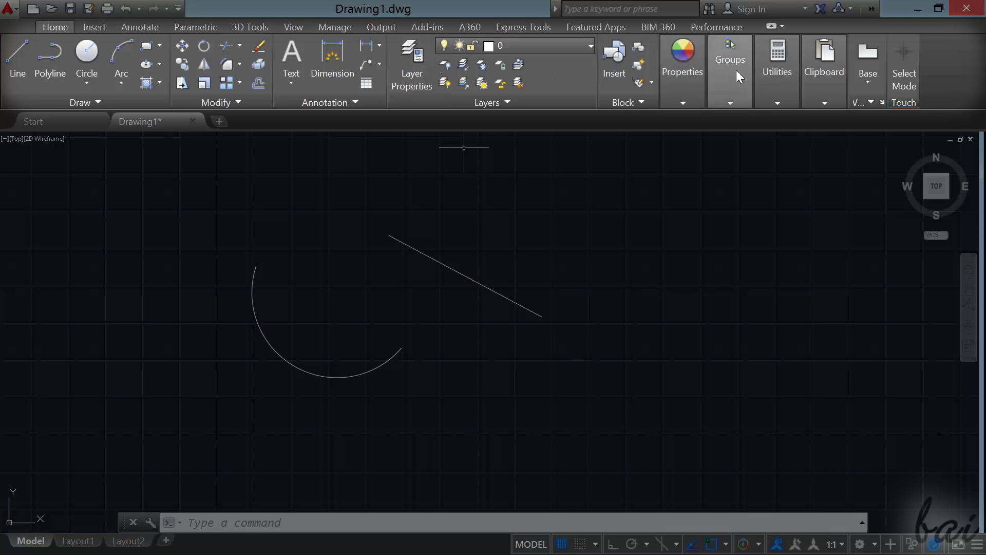
- Draw a circle by centre and radius at the slanted line's lower right end
click(777, 72)
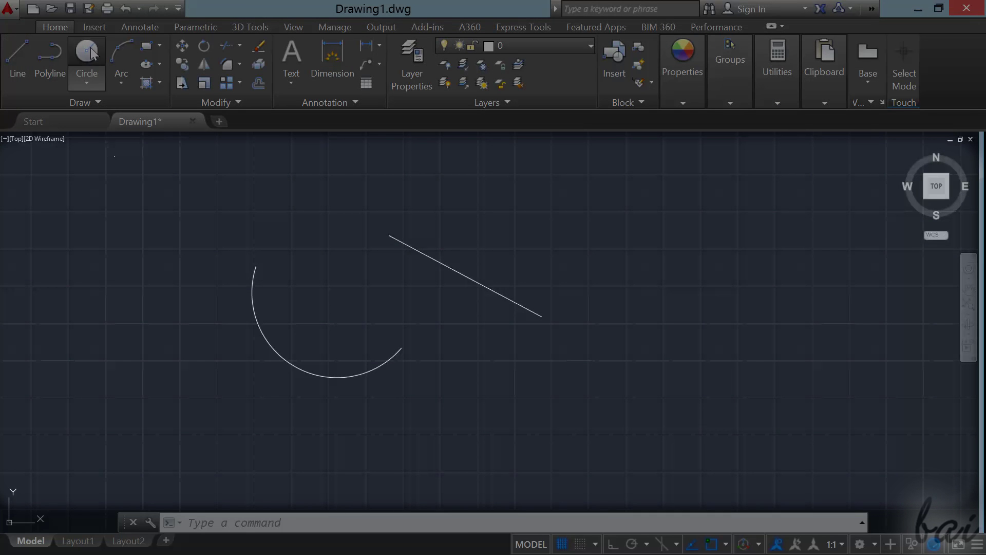
click(87, 57)
click(642, 331)
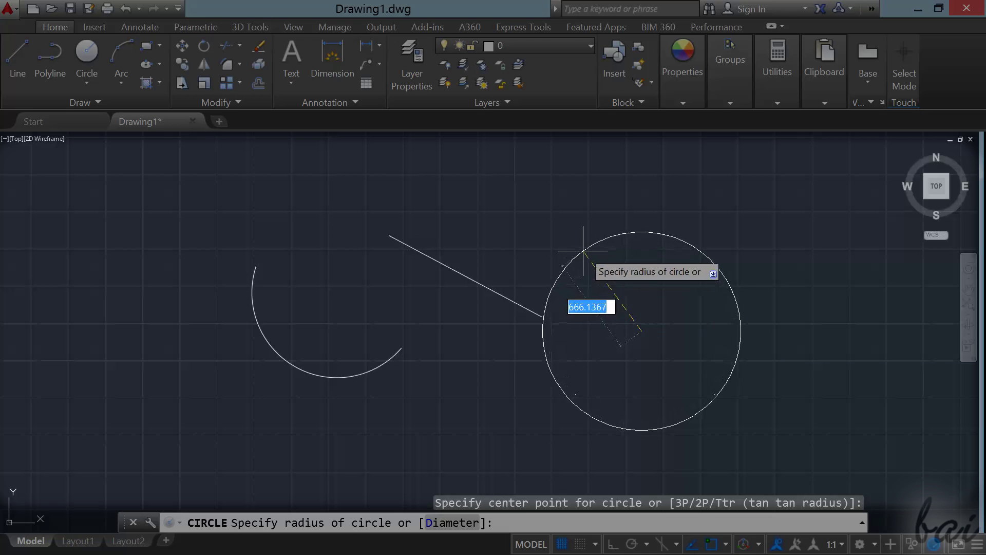
click(584, 250)
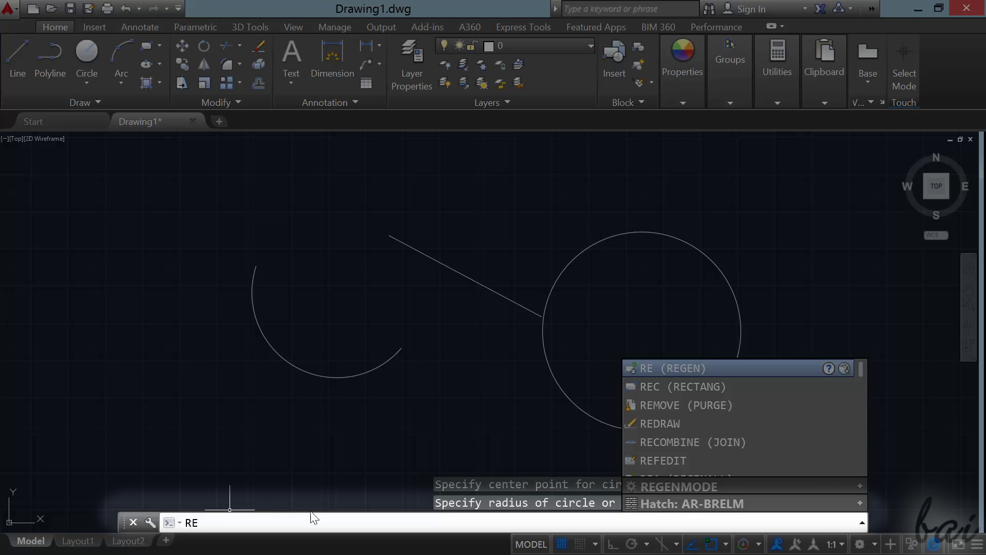
key(BackSpace)
key(BackSpace)
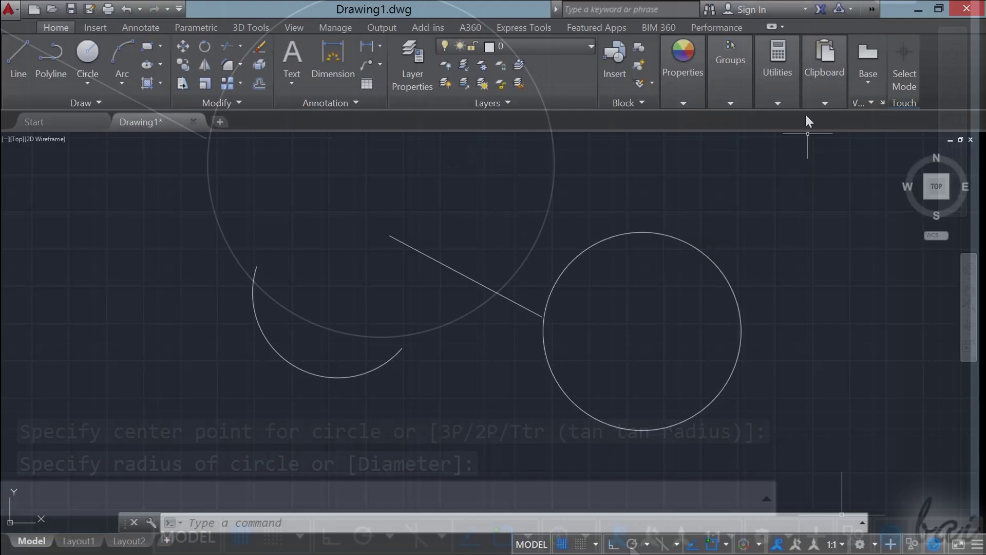
- Cycle the ribbon through compact buttons, titles only and hidden, then back to full panels
click(778, 69)
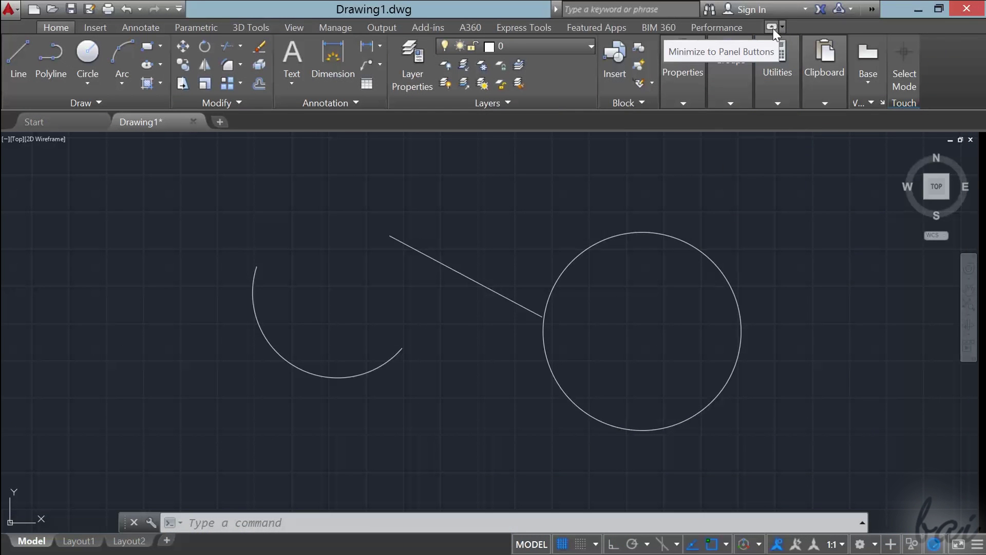
click(773, 27)
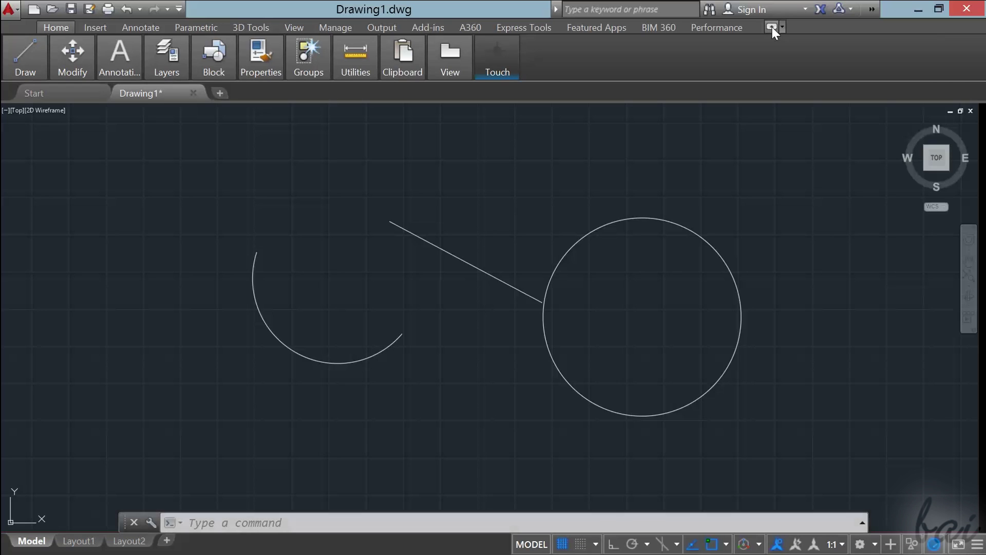
click(772, 27)
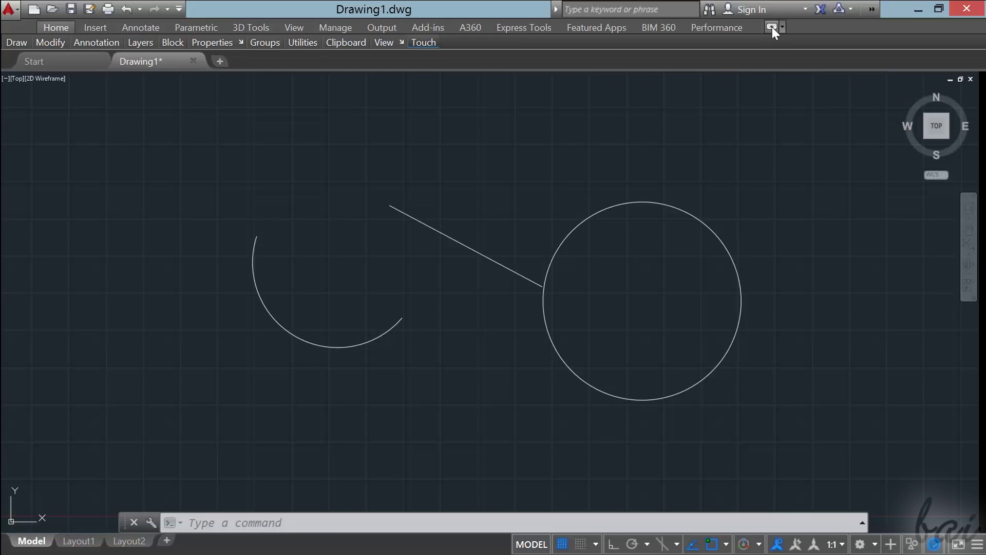
click(772, 27)
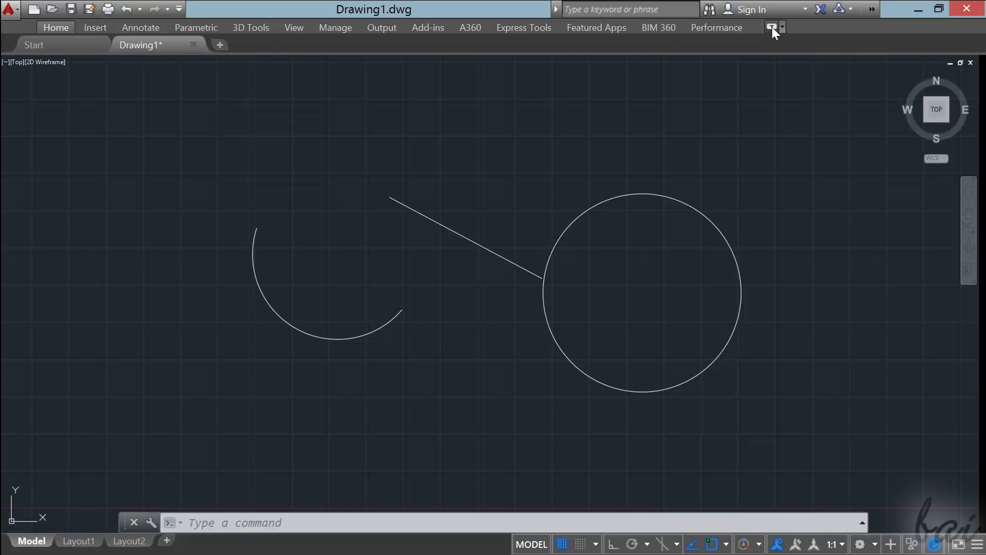
click(772, 28)
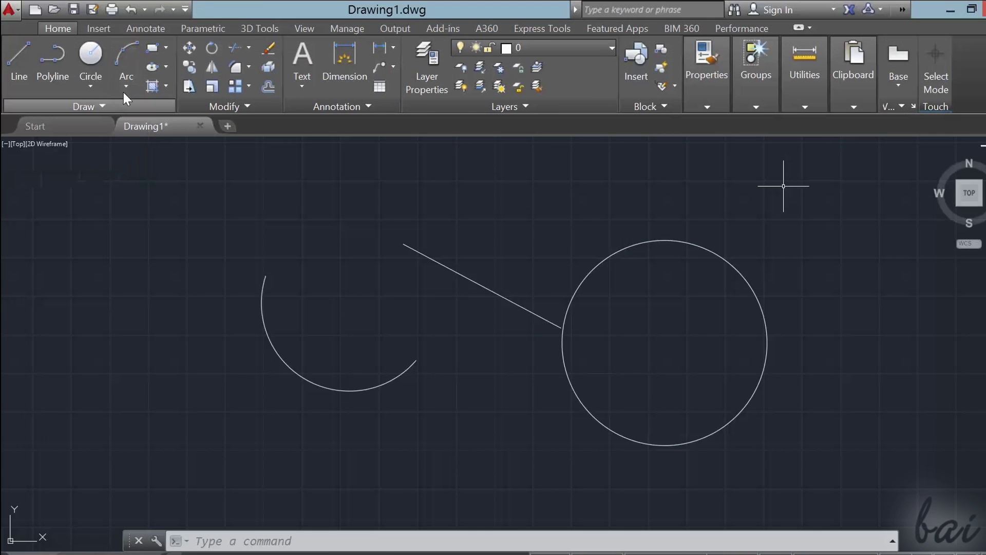
- Compare the Arc and Circle drop-down options, leaving the arc methods list open
click(129, 85)
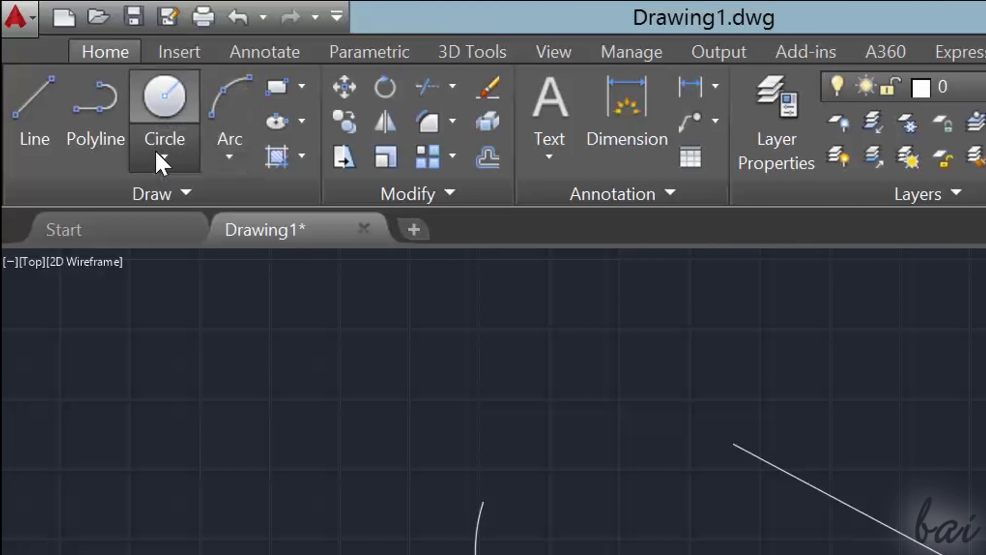
click(90, 86)
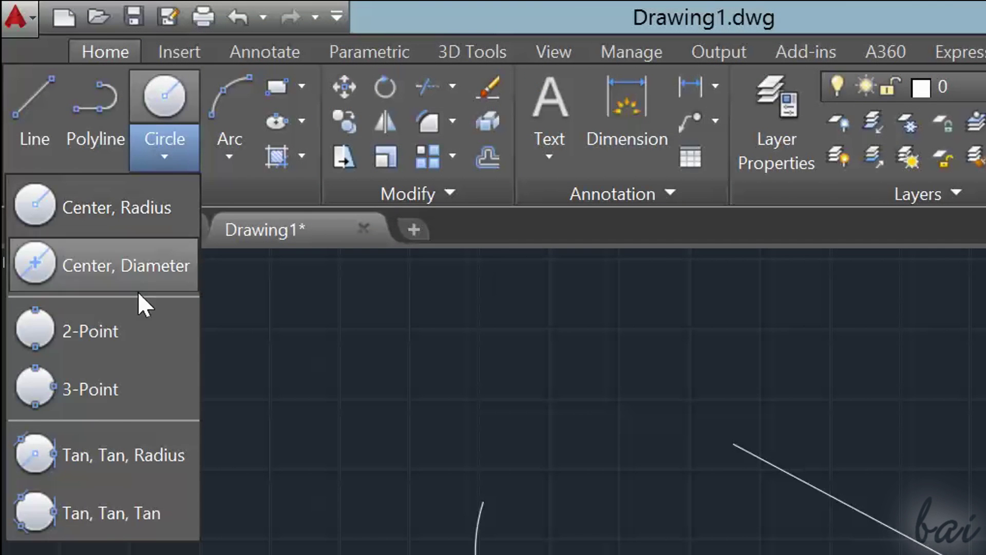
click(180, 156)
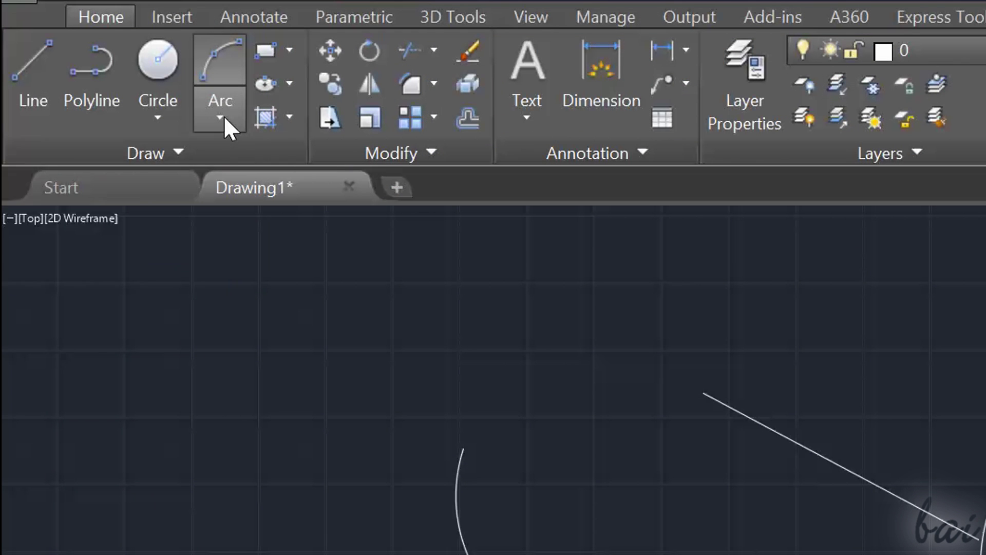
click(223, 115)
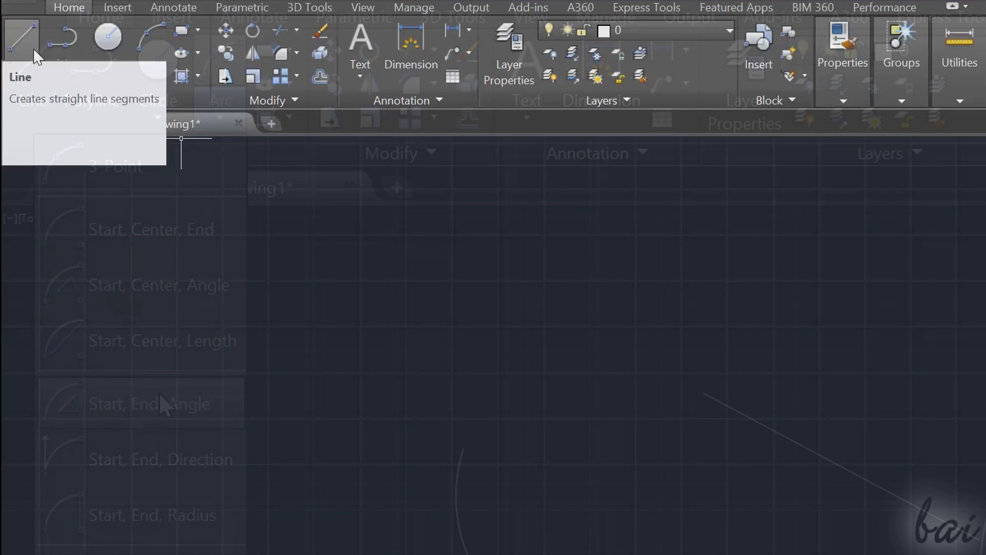
- Draw a three-segment zigzag line
click(47, 76)
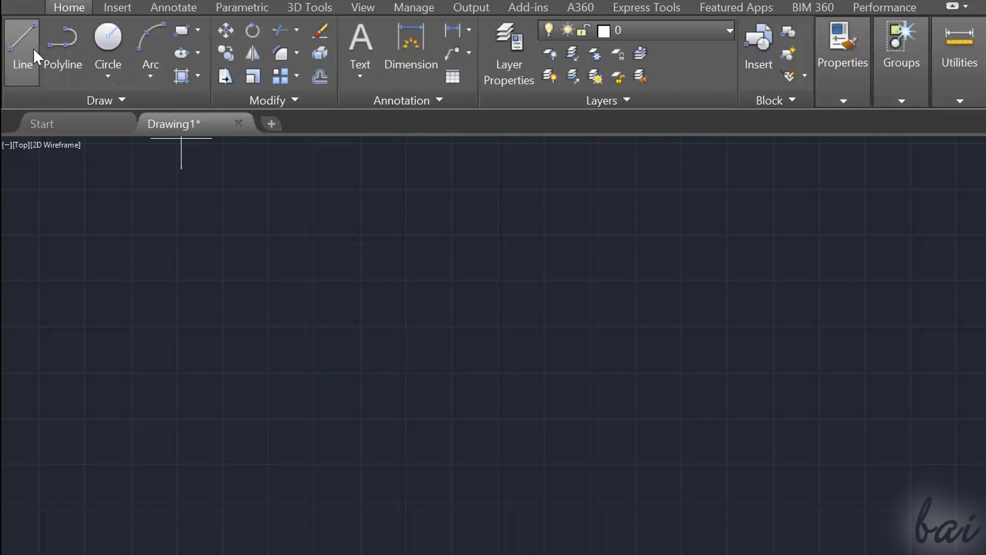
click(141, 233)
click(272, 364)
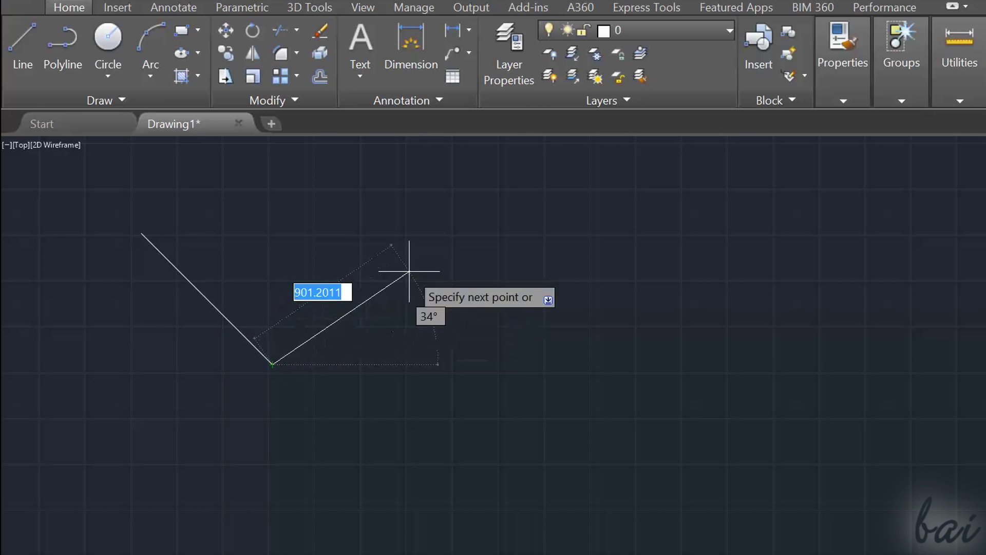
click(516, 208)
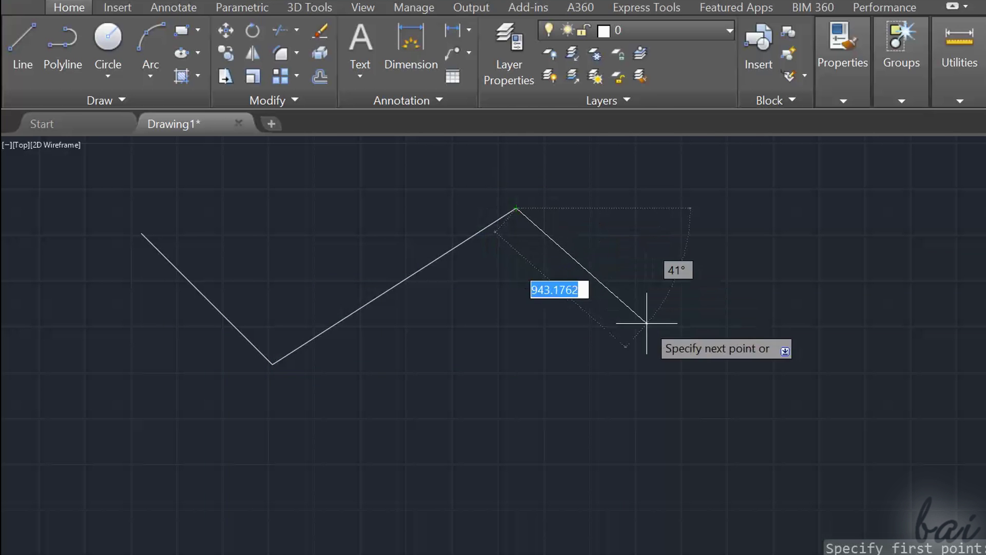
click(711, 392)
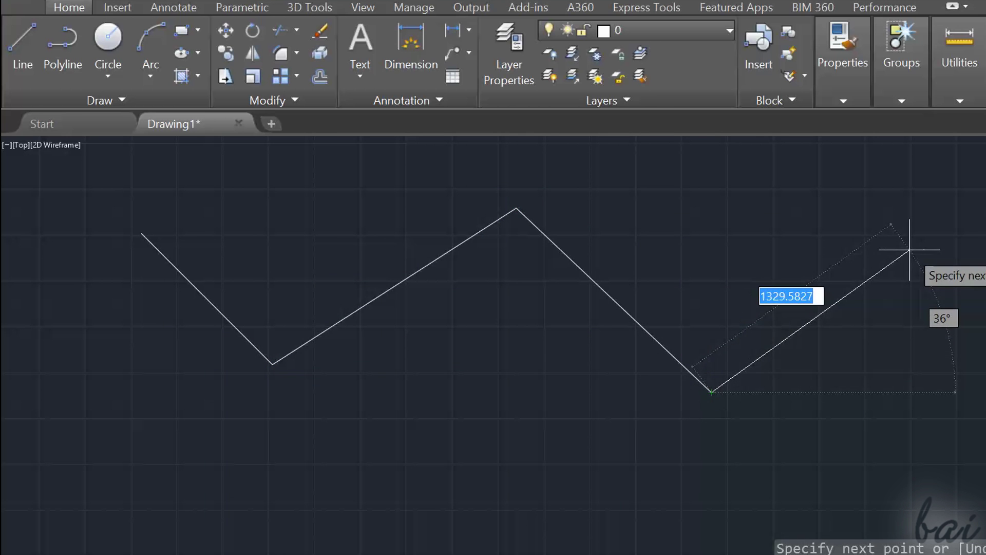
key(Return)
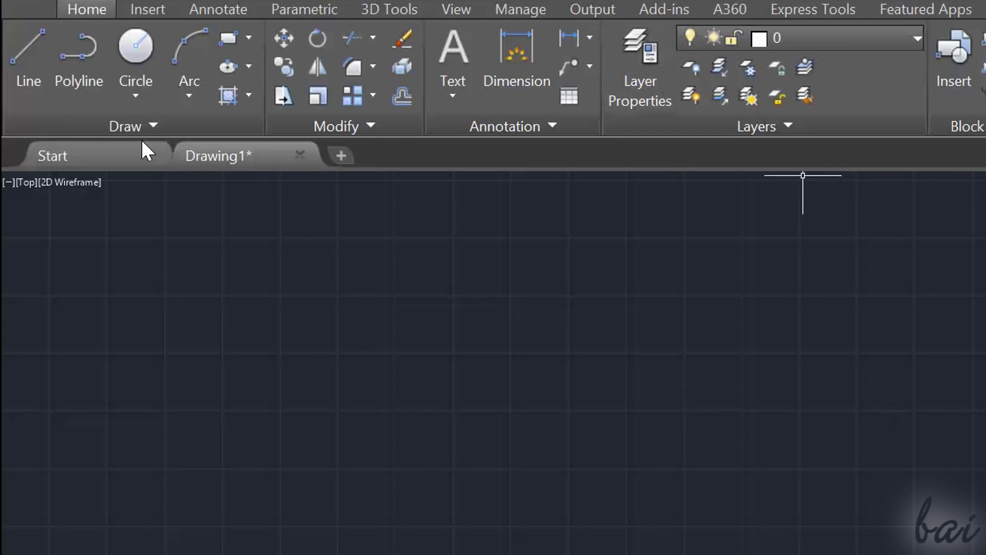
- Draw a circle by centre and radius
click(149, 58)
click(284, 370)
click(209, 274)
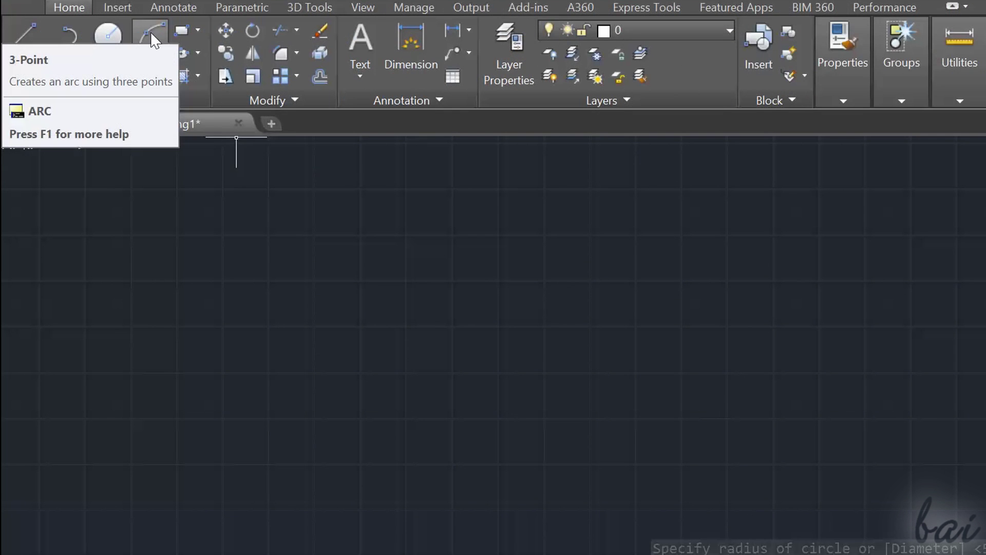
- Draw a 3-Point arc
click(155, 40)
click(308, 288)
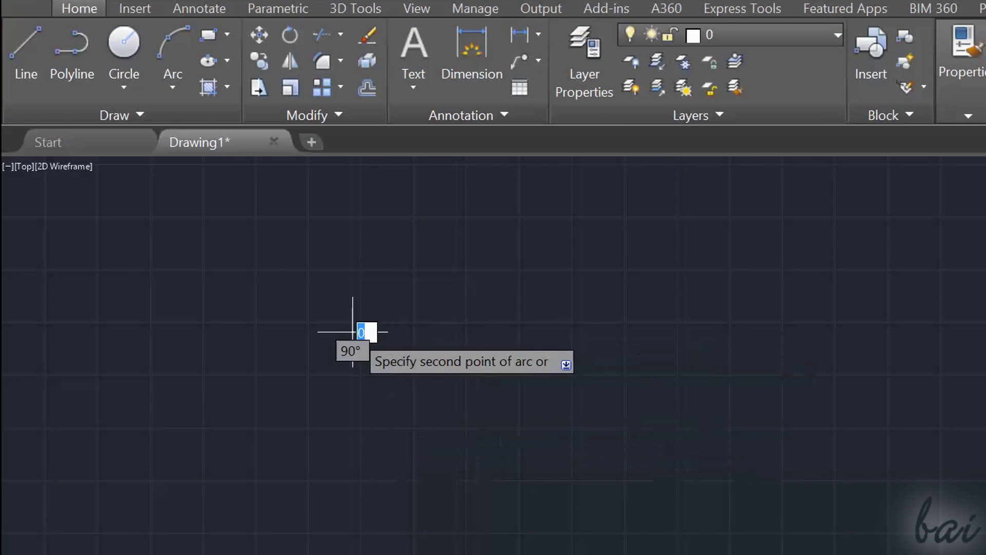
key(Escape)
click(559, 276)
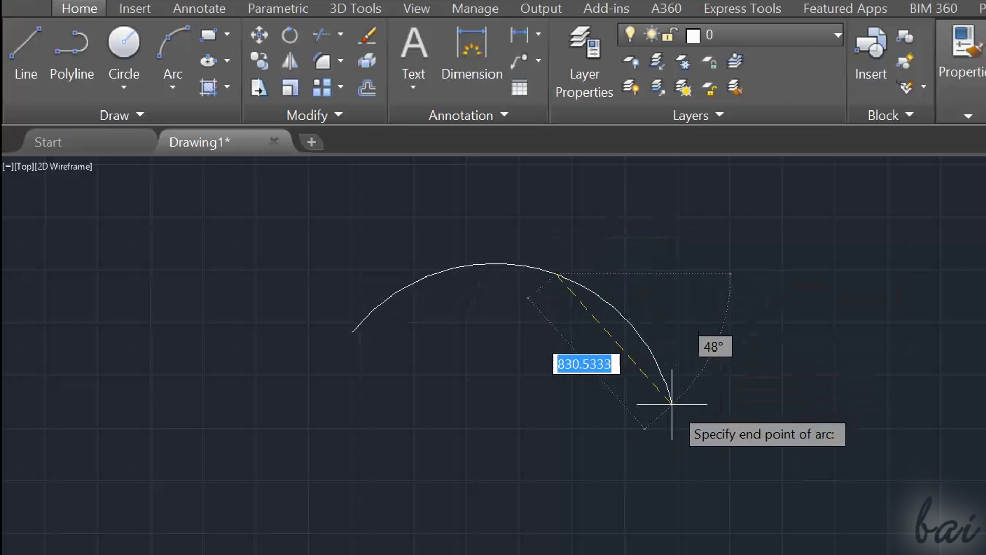
click(672, 405)
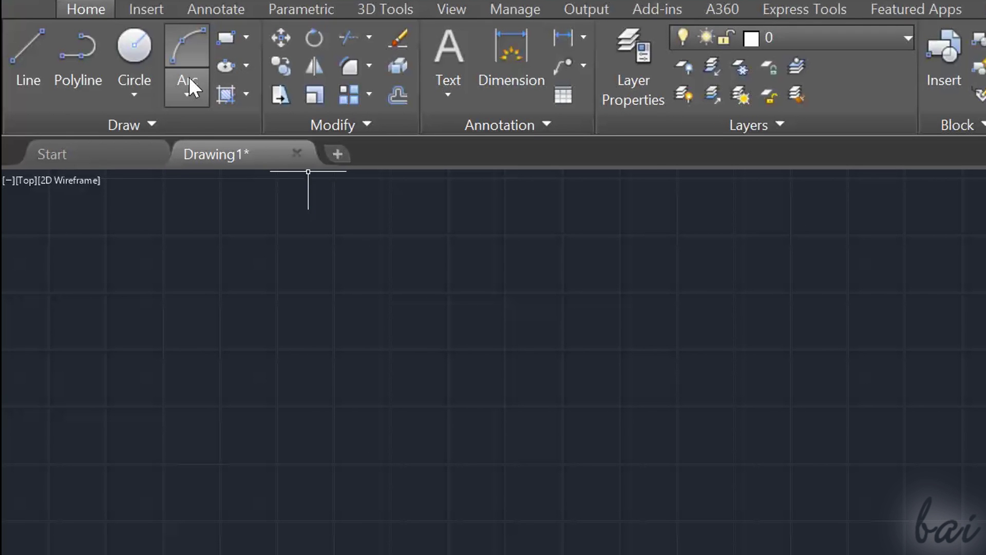
- Draw an arc using the Start, Center, Angle method
click(189, 78)
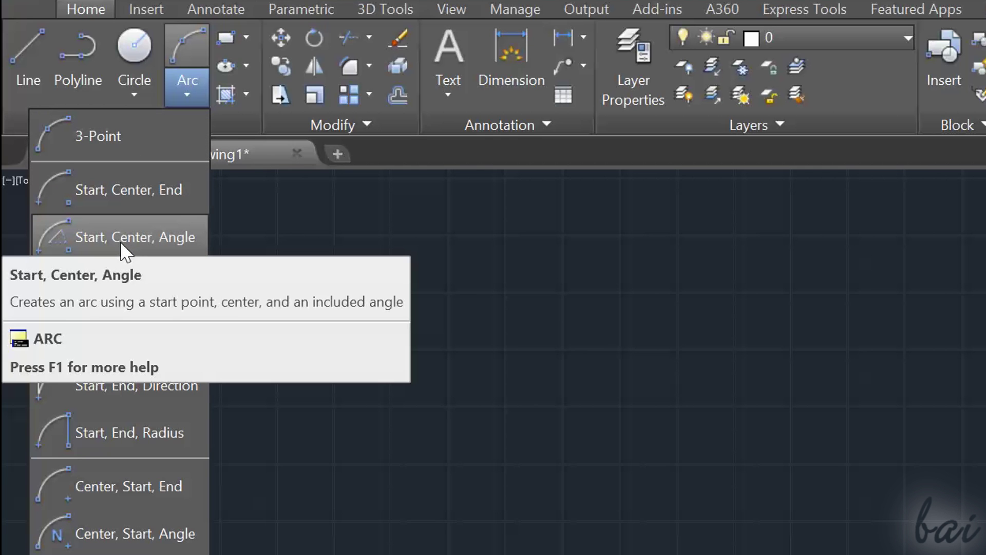
click(120, 241)
click(474, 416)
click(618, 305)
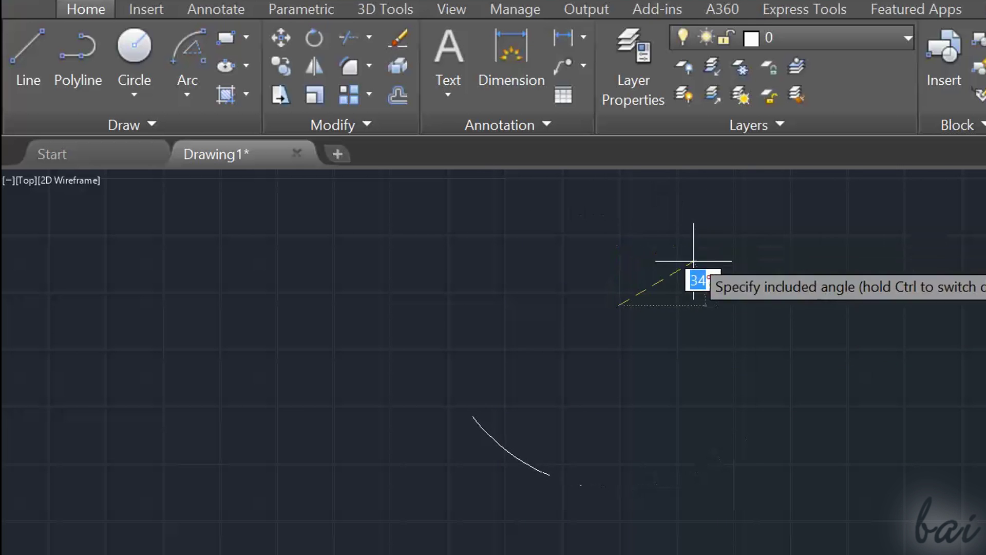
click(649, 259)
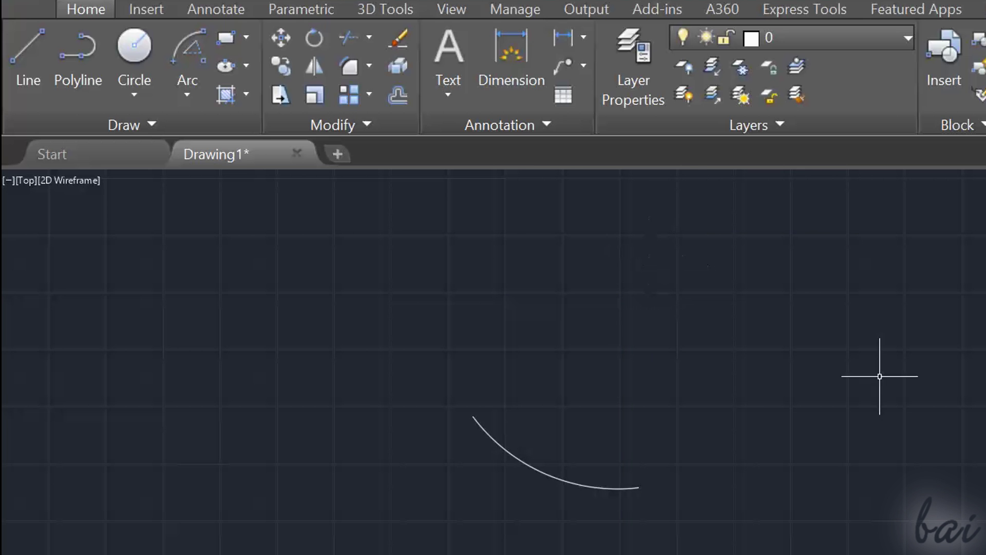
- Draw a rectangle, then an ellipse by centre to its right
click(230, 36)
click(371, 260)
click(662, 430)
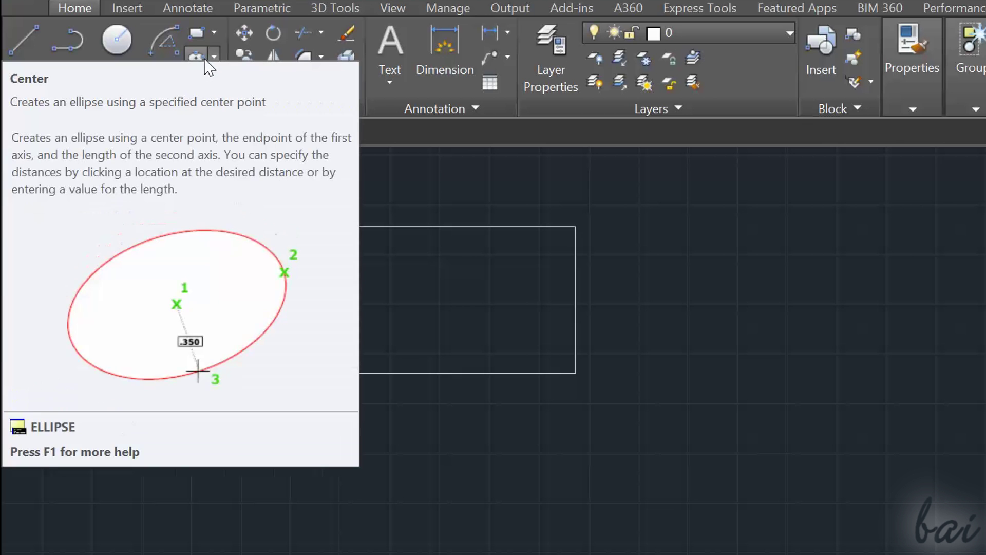
click(205, 59)
click(883, 321)
click(906, 182)
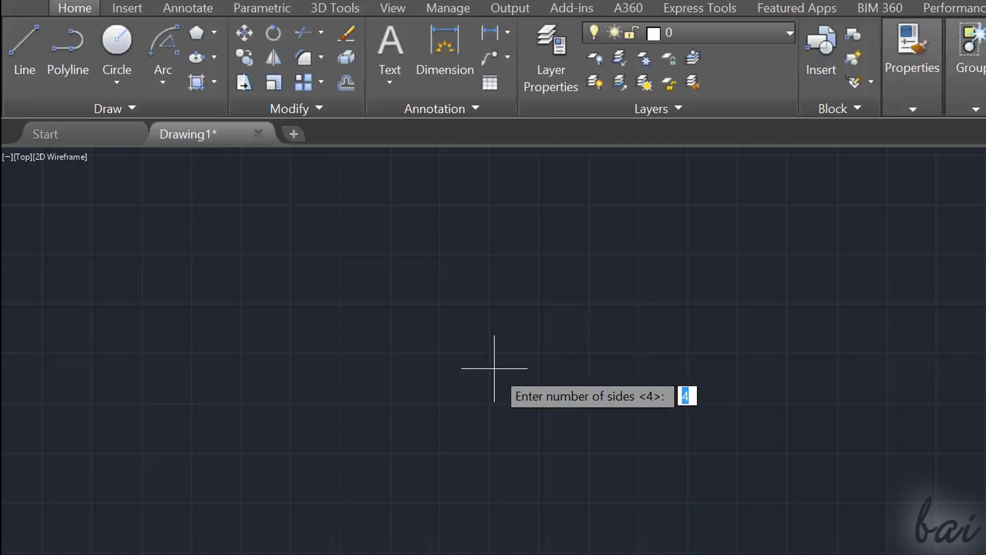
- Draw an inscribed pentagon, then finish a circle by fixing its radius
key(Return)
click(506, 356)
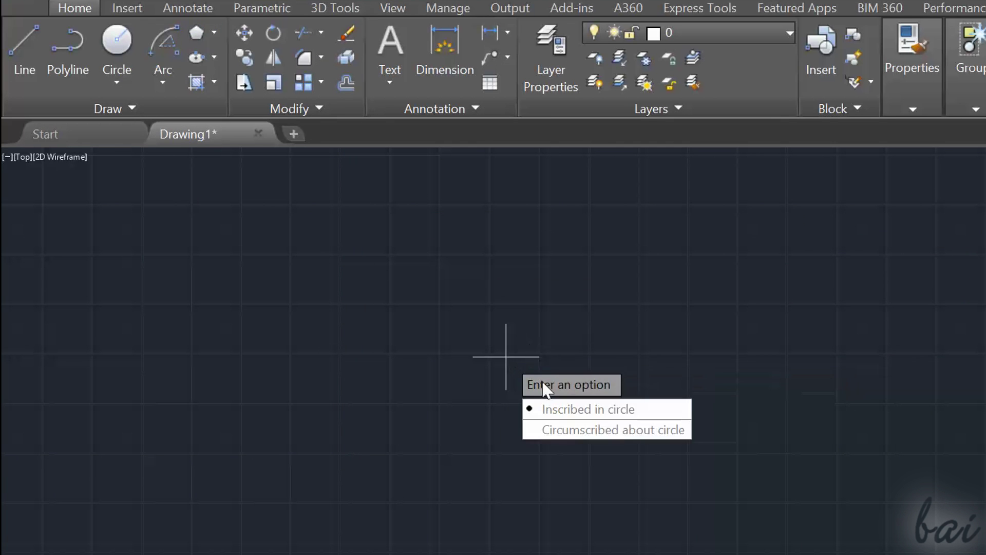
click(565, 409)
click(689, 393)
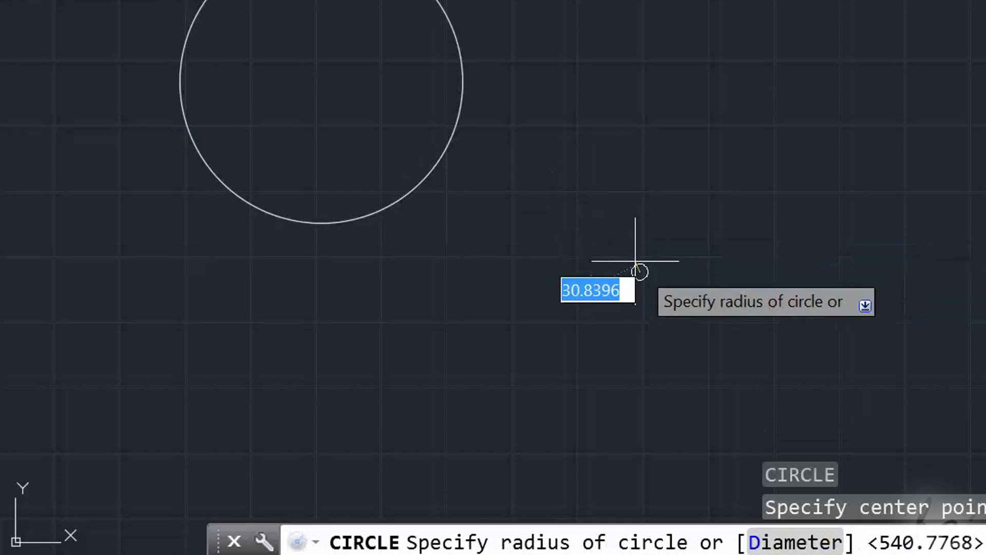
click(447, 86)
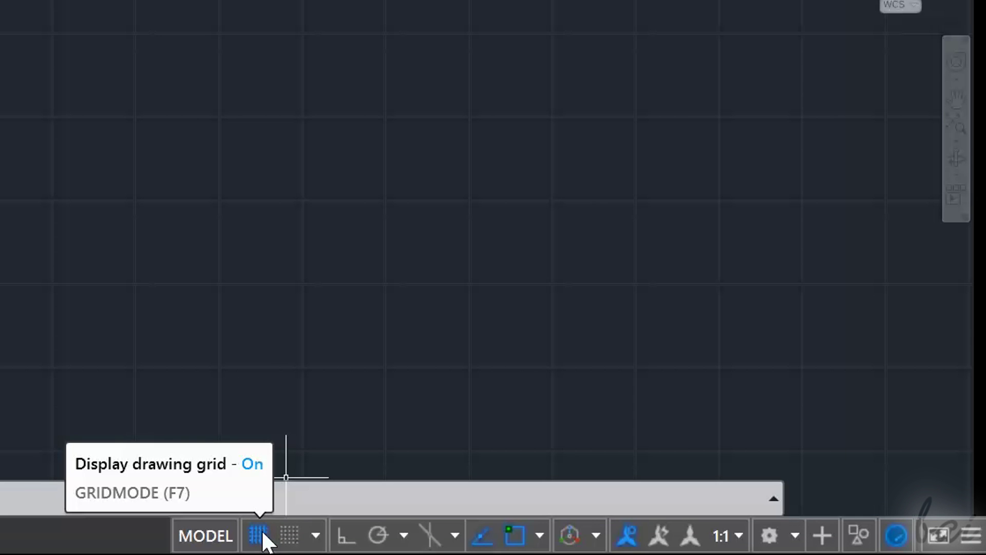
- Toggle the drawing grid off and on twice, leaving it visible
click(258, 536)
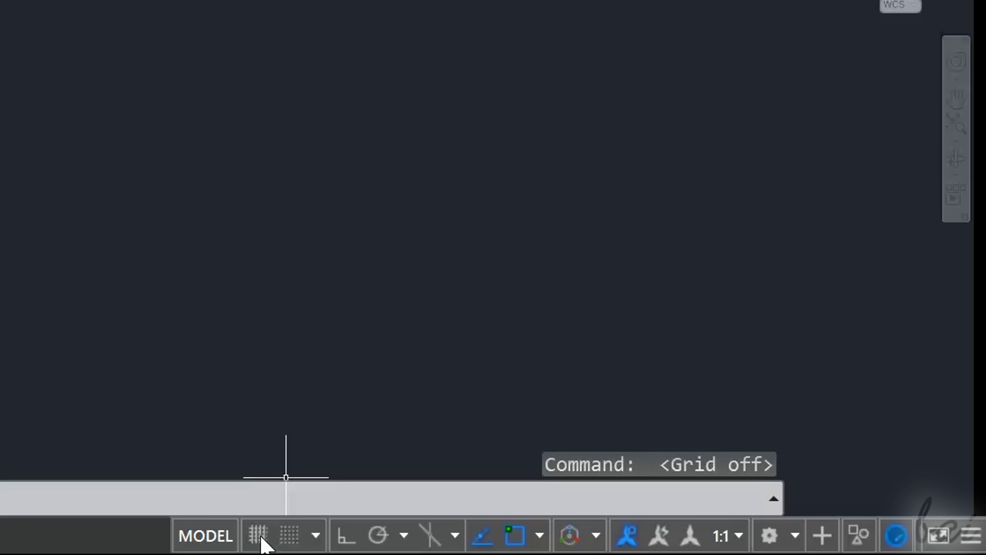
click(258, 535)
click(259, 536)
click(259, 536)
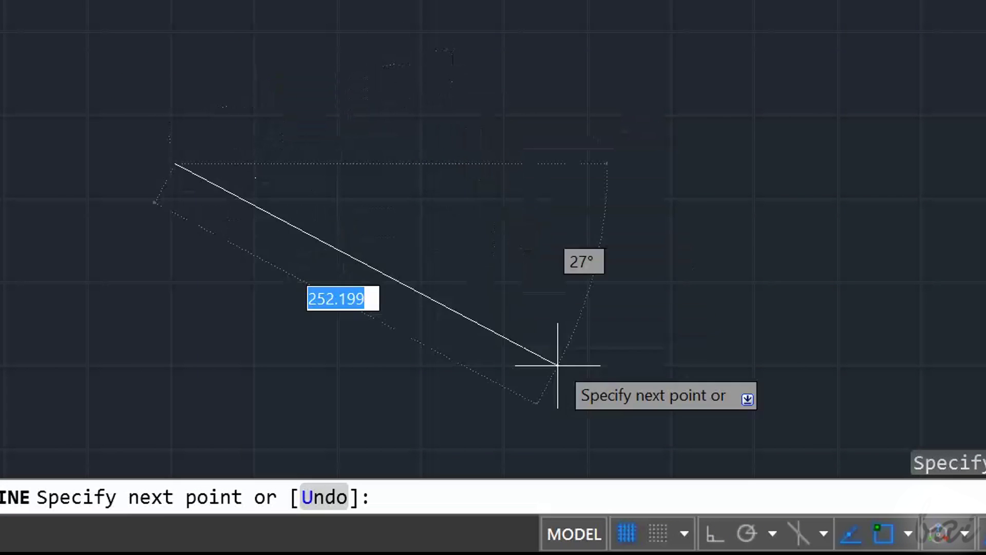
- Turn grid snap on, then off, and cancel the line being drawn
click(660, 536)
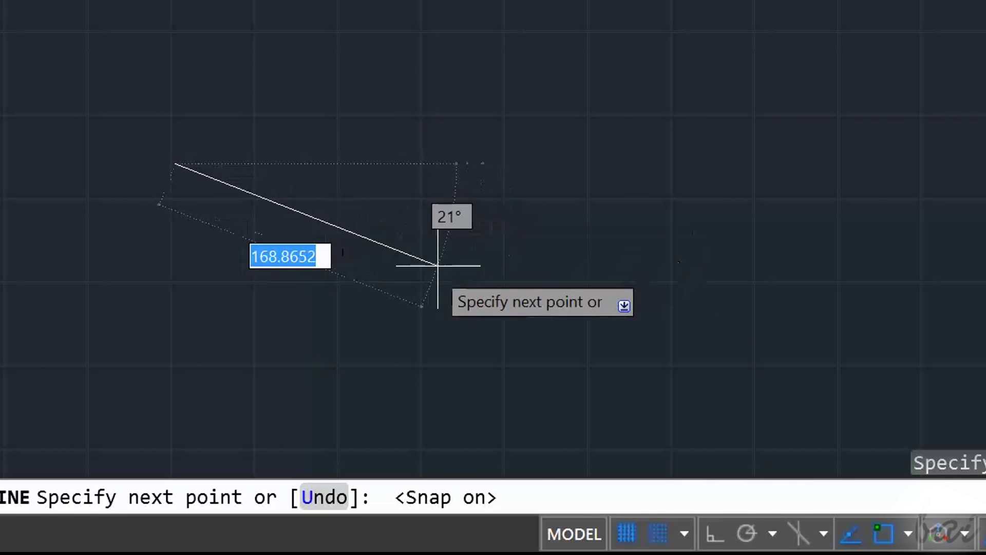
click(659, 533)
key(Escape)
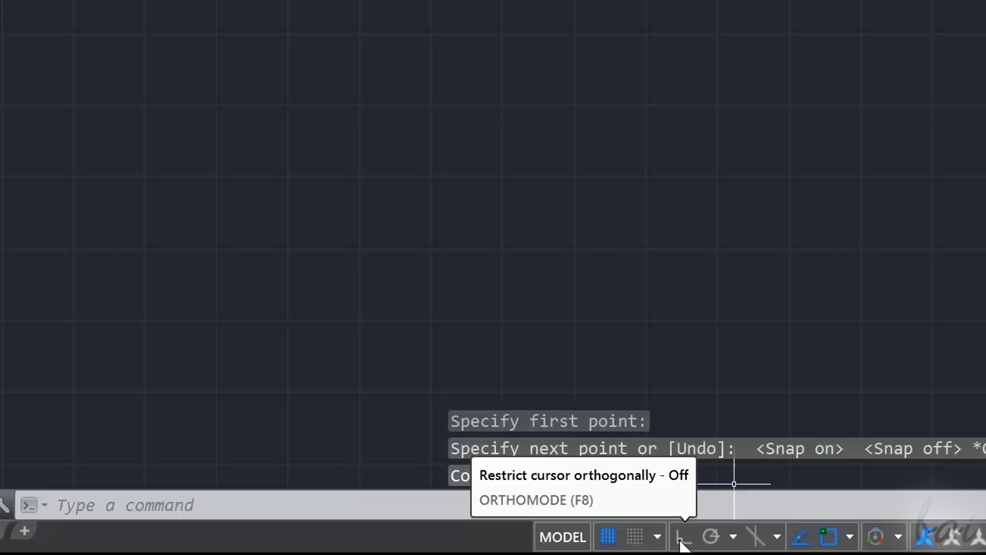
- Turn Ortho on while starting a new line, then switch it off
click(684, 537)
key(space)
click(409, 261)
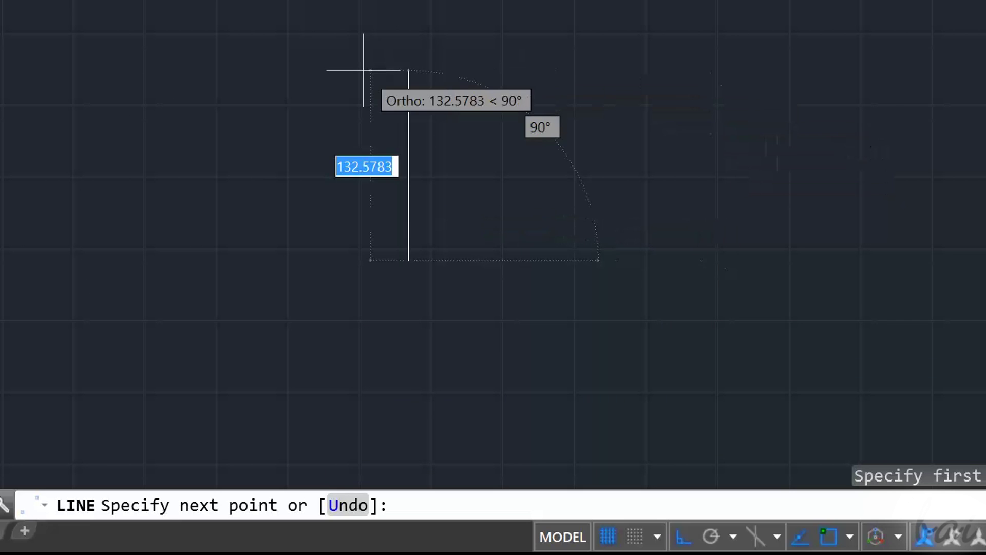
click(684, 537)
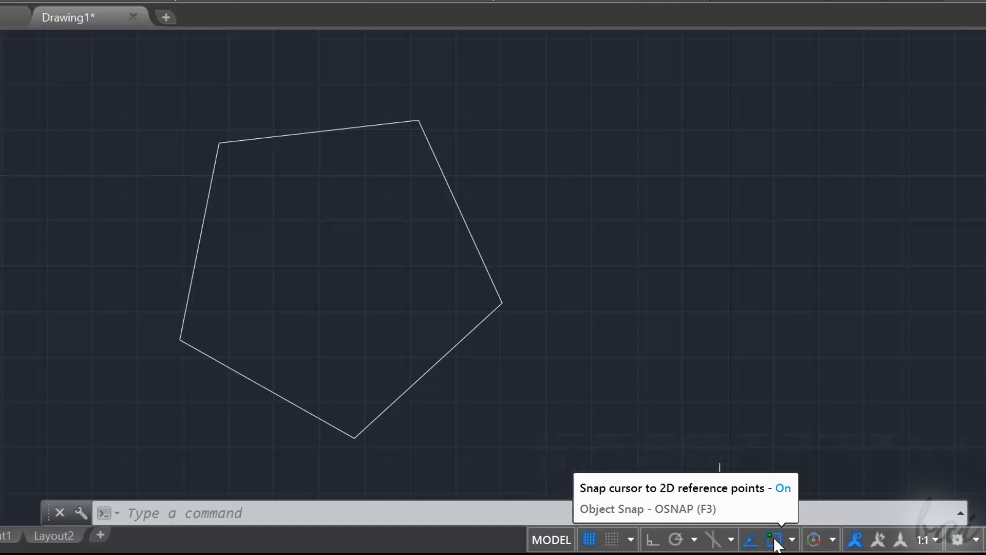
- Draw lines with LINE snapping to the pentagon's vertices, then turn Object Snap off
text(LINE)
key(Return)
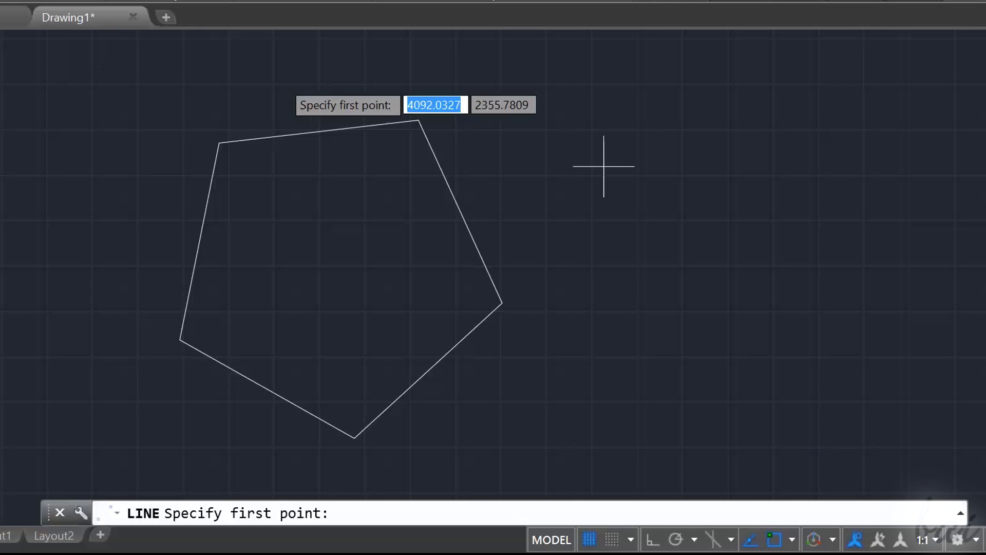
click(781, 169)
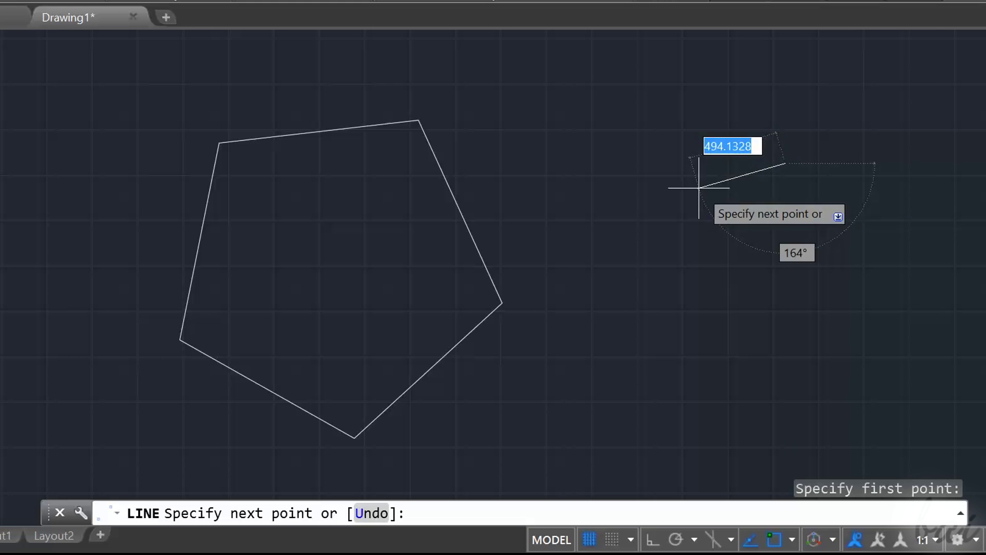
scroll(517, 334, down, 2)
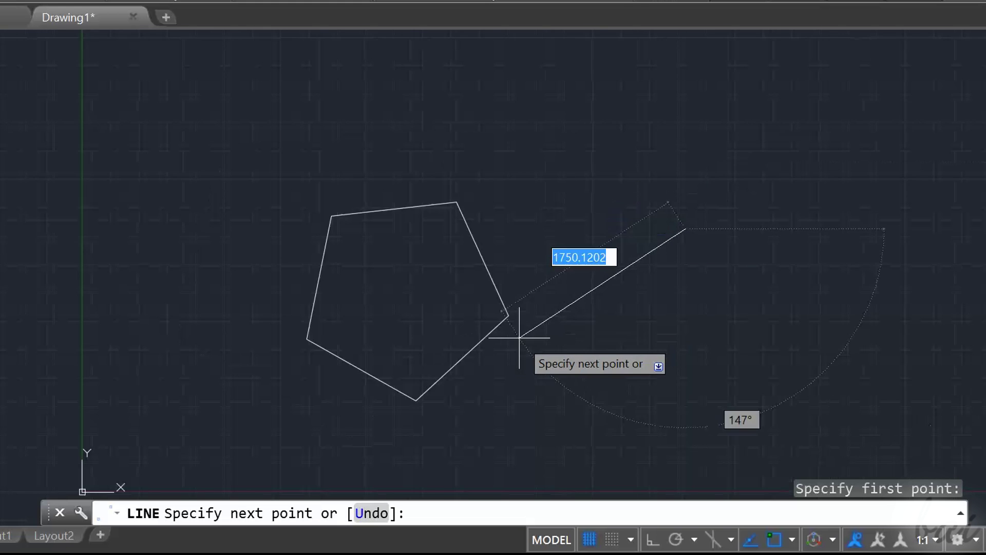
scroll(520, 335, up, 4)
scroll(514, 318, down, 1)
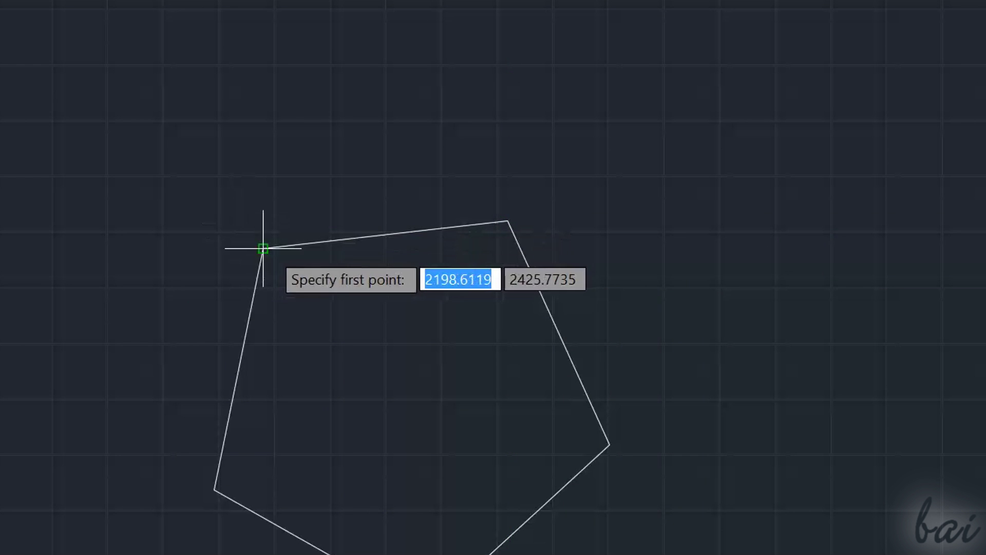
click(263, 248)
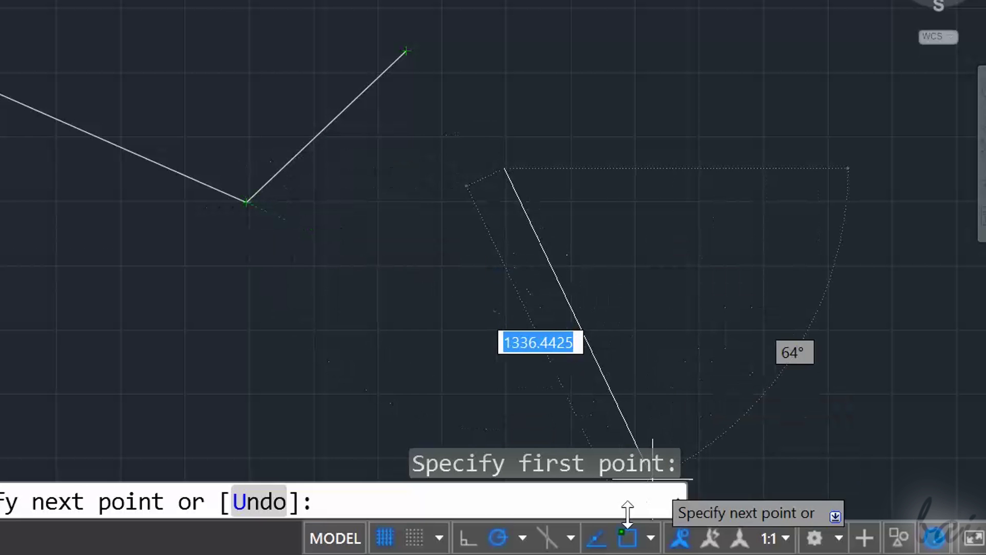
click(633, 535)
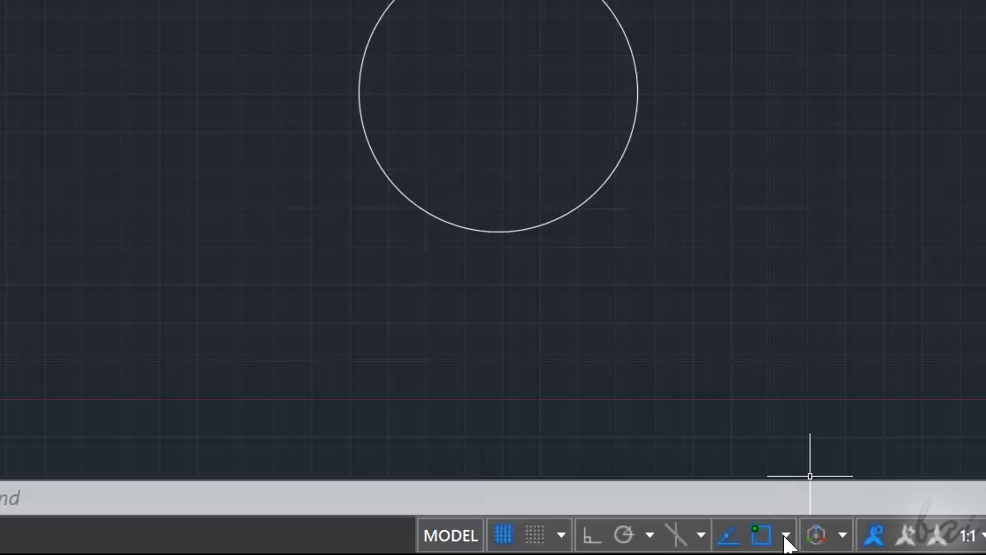
- Check Tangent and Geometric Center in the object snap type list
click(786, 537)
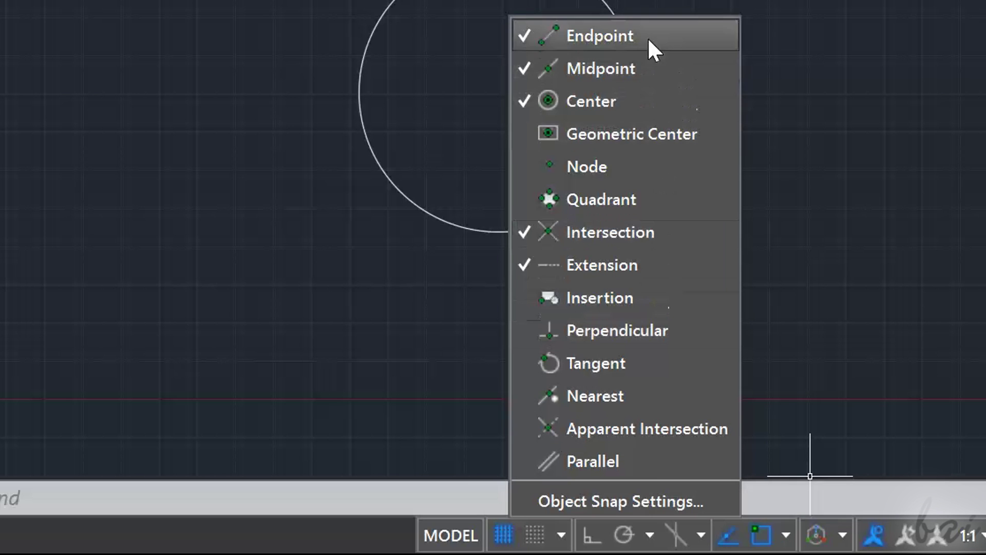
click(591, 365)
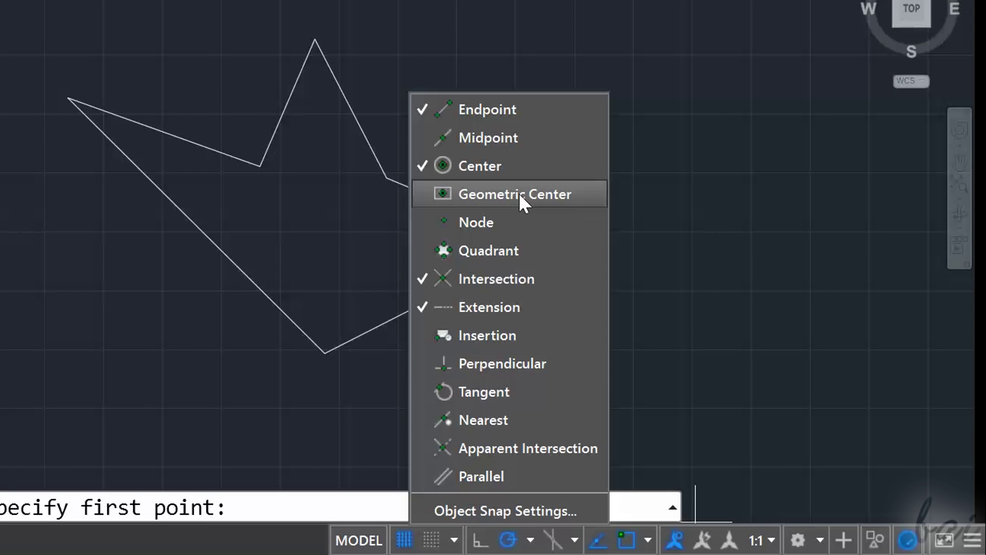
click(519, 193)
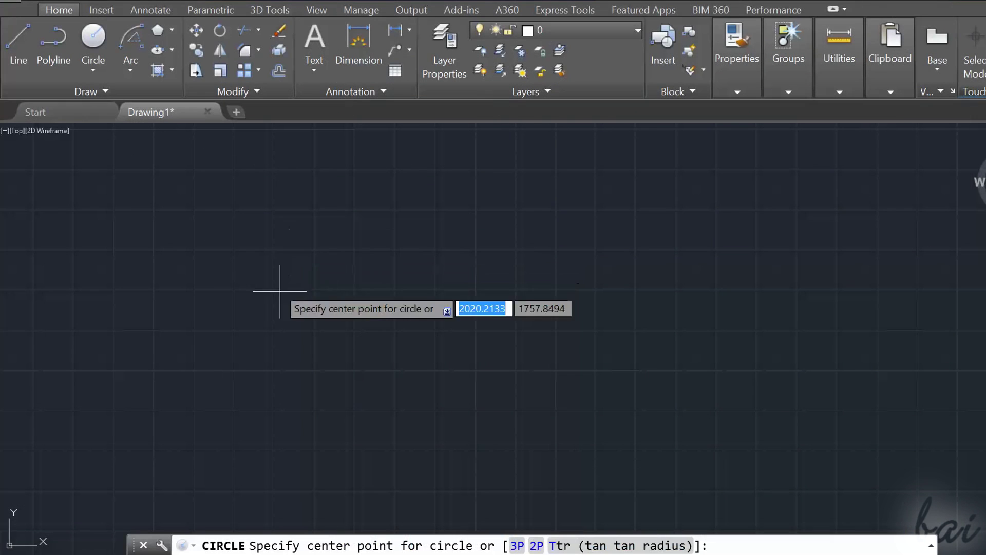
- Draw a circle by centre and radius, then a second circle to the lower right
click(359, 298)
click(285, 208)
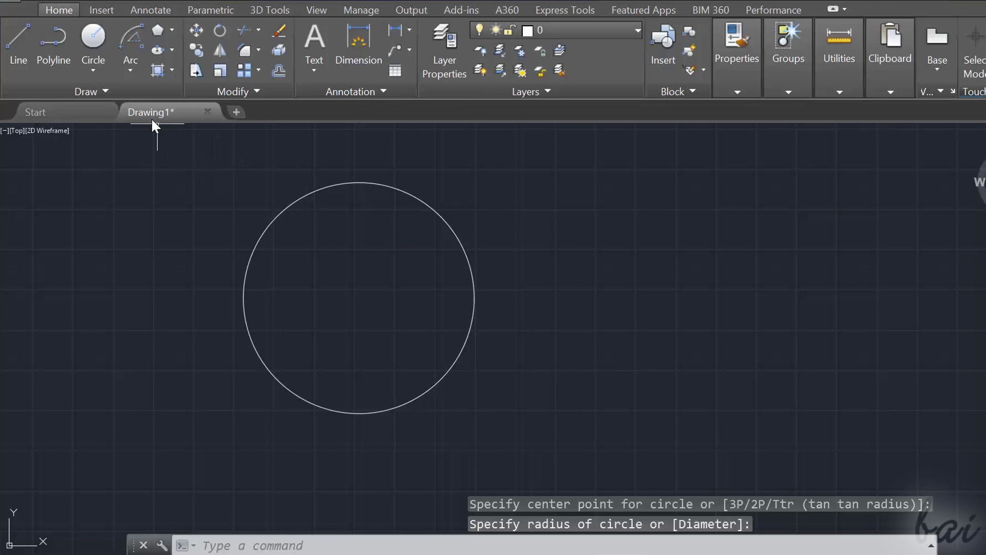
click(93, 42)
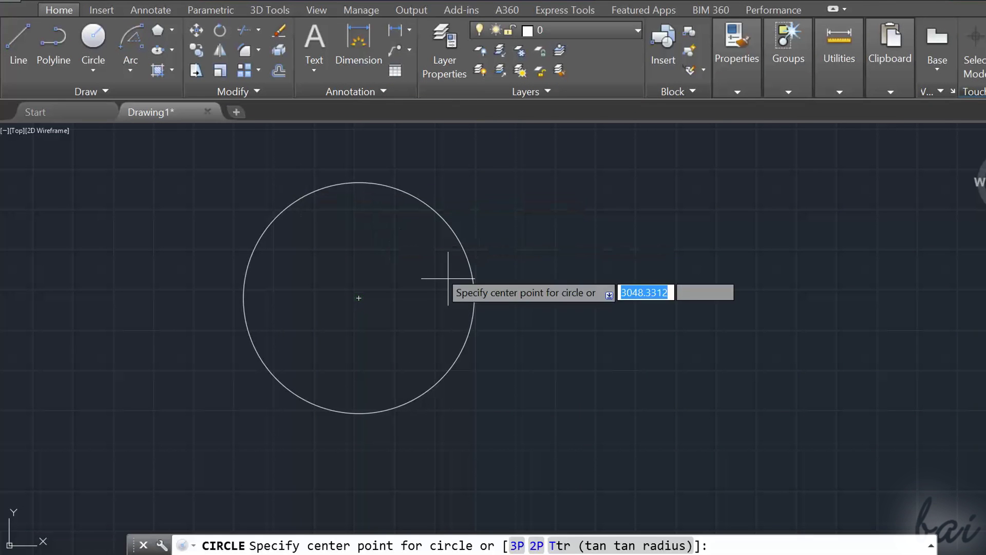
click(573, 399)
click(462, 282)
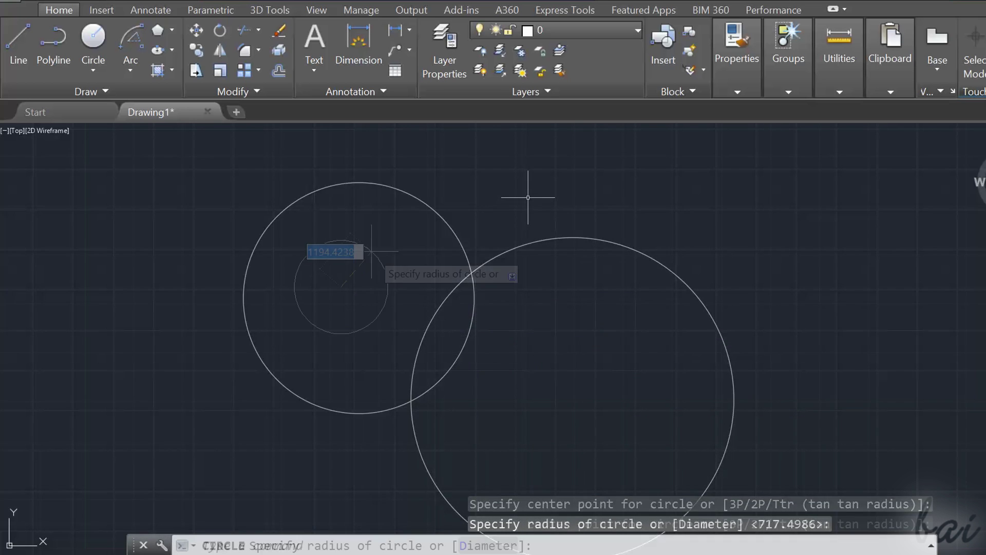
click(472, 276)
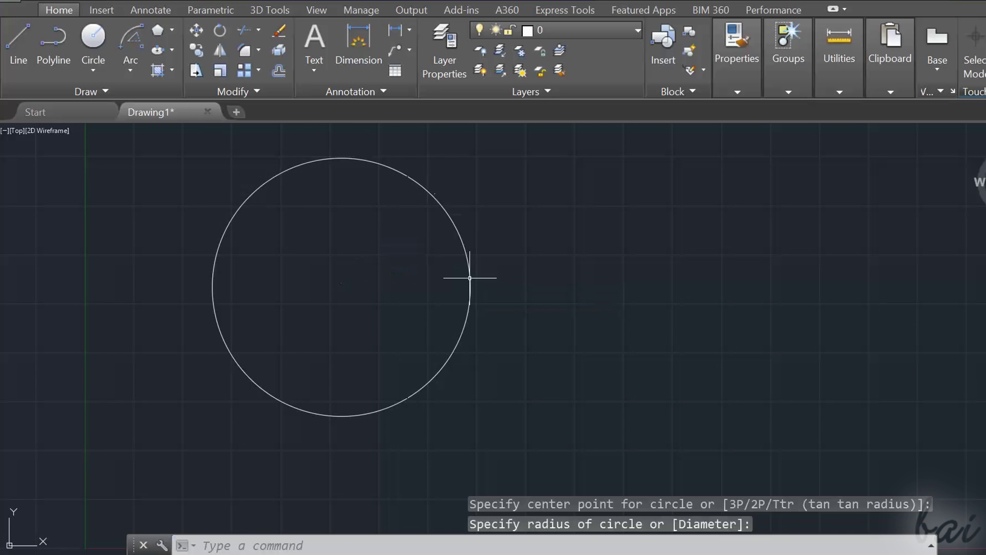
- Repeat the Circle command and cancel the unfinished circle
key(Return)
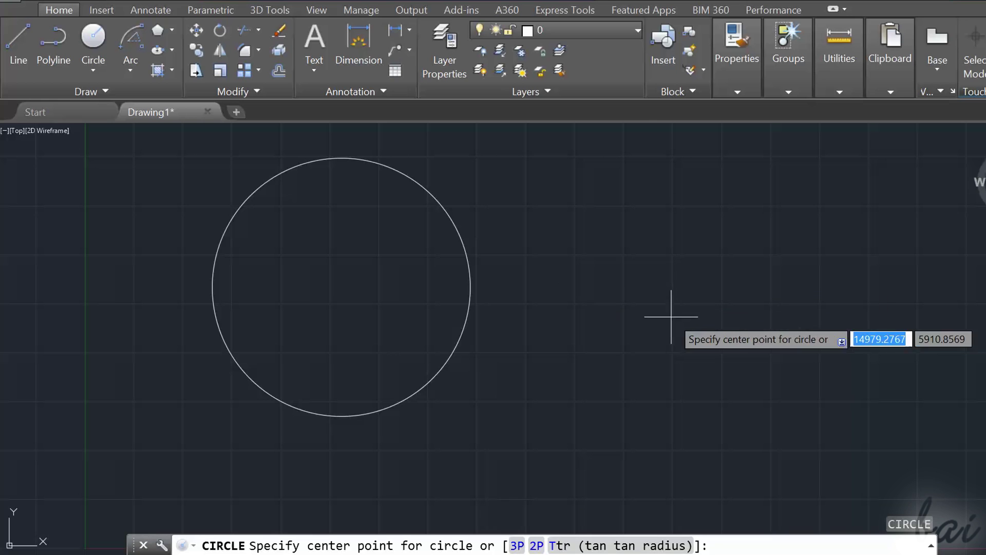
click(661, 310)
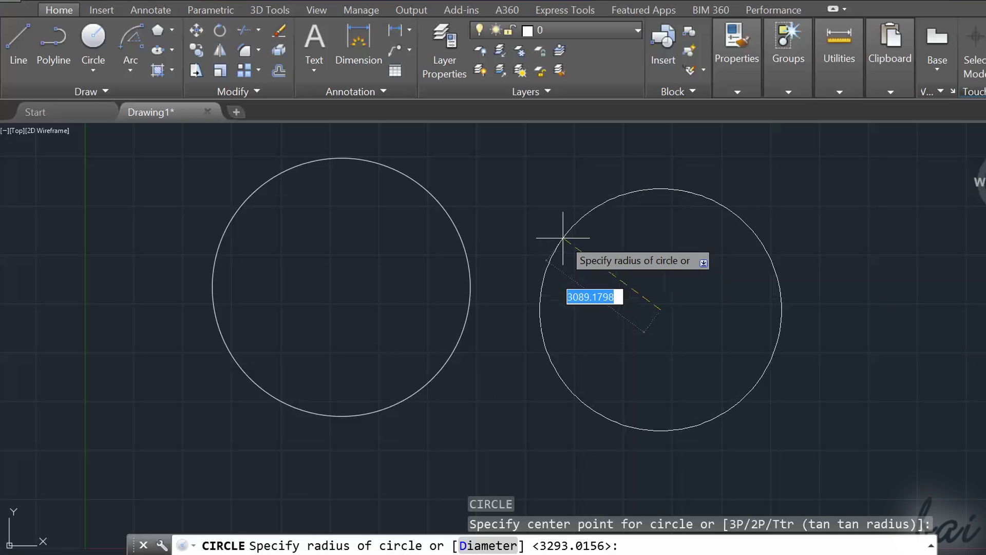
key(Escape)
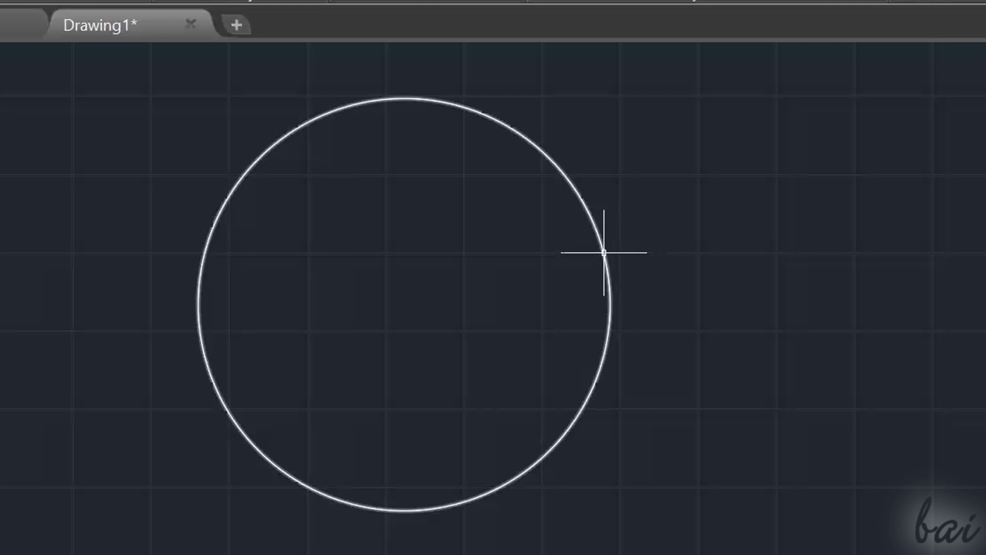
mouse_move(604, 252)
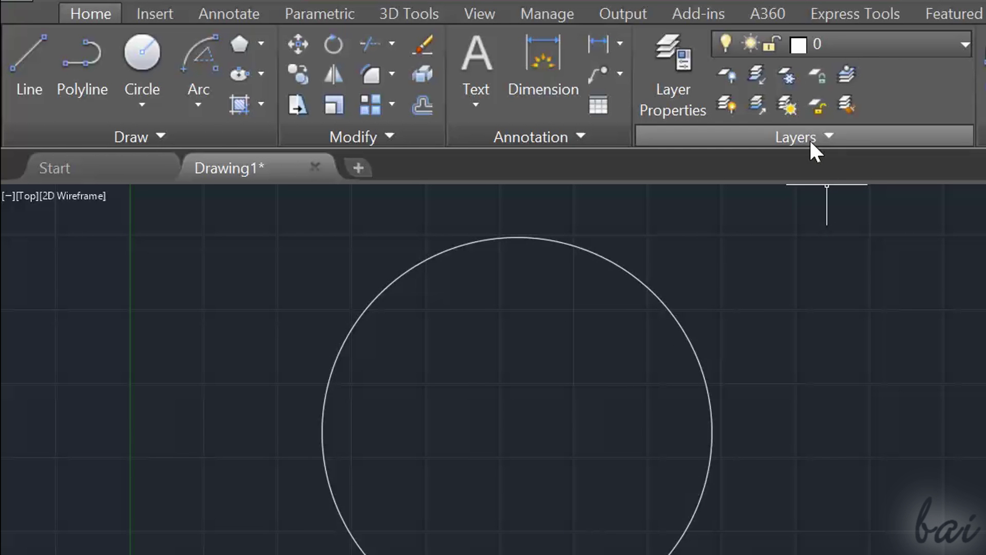
click(672, 109)
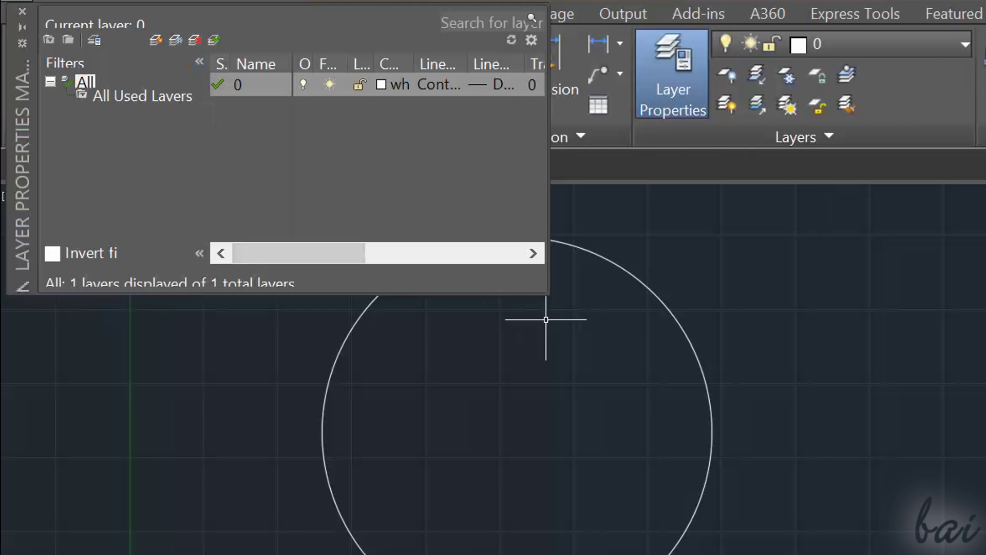
drag(547, 292, 868, 491)
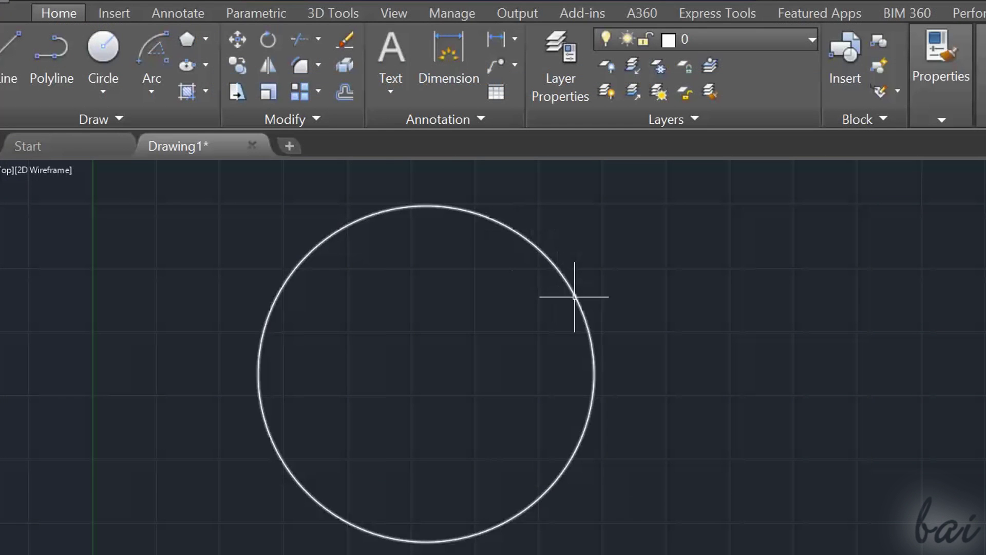
- Set the circle's transparency to 31 with its colour left ByLayer, then deselect it
click(575, 296)
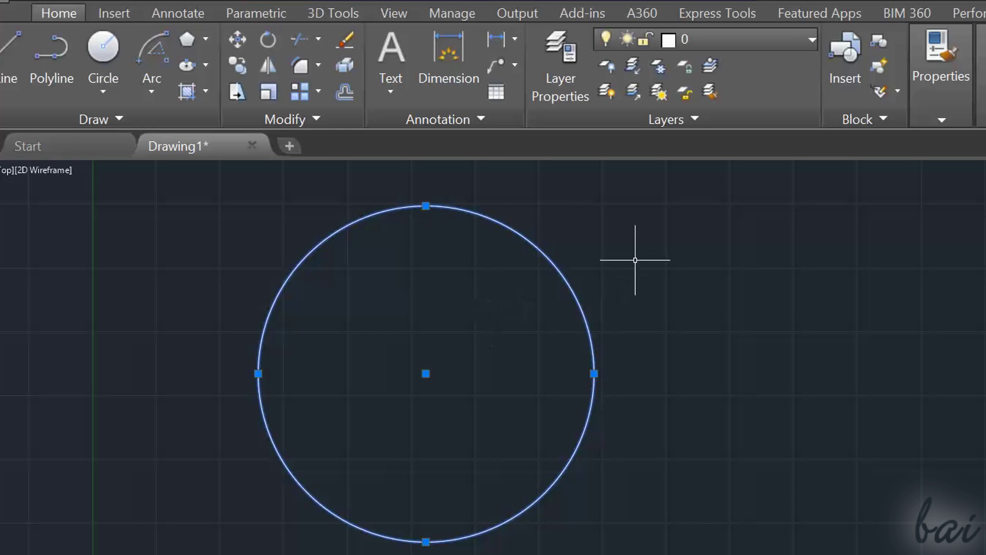
click(943, 99)
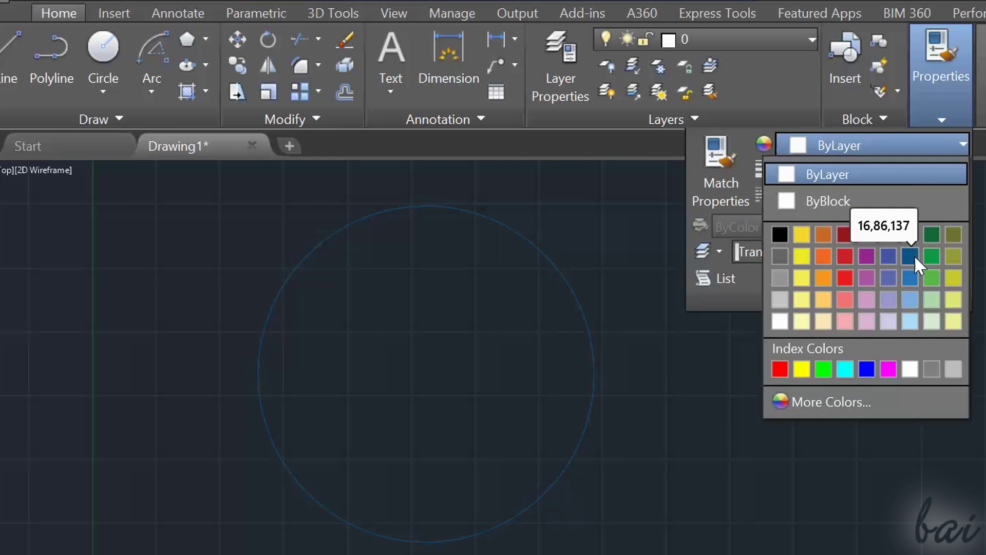
key(Escape)
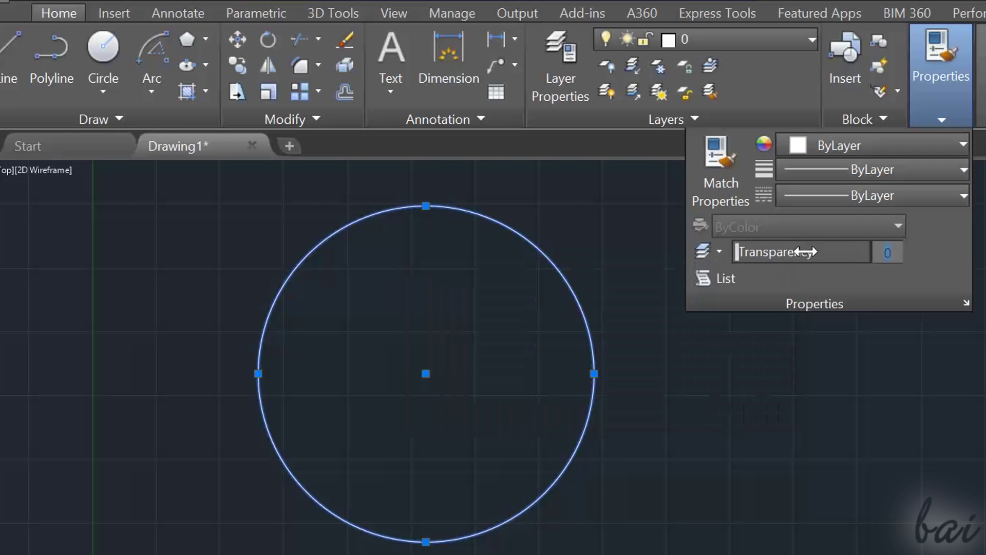
drag(764, 256, 859, 263)
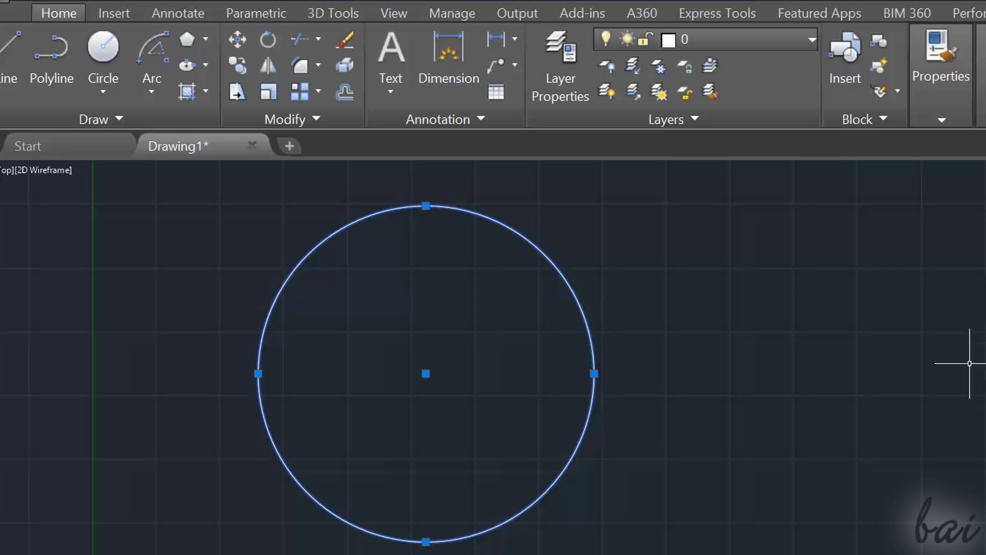
key(Escape)
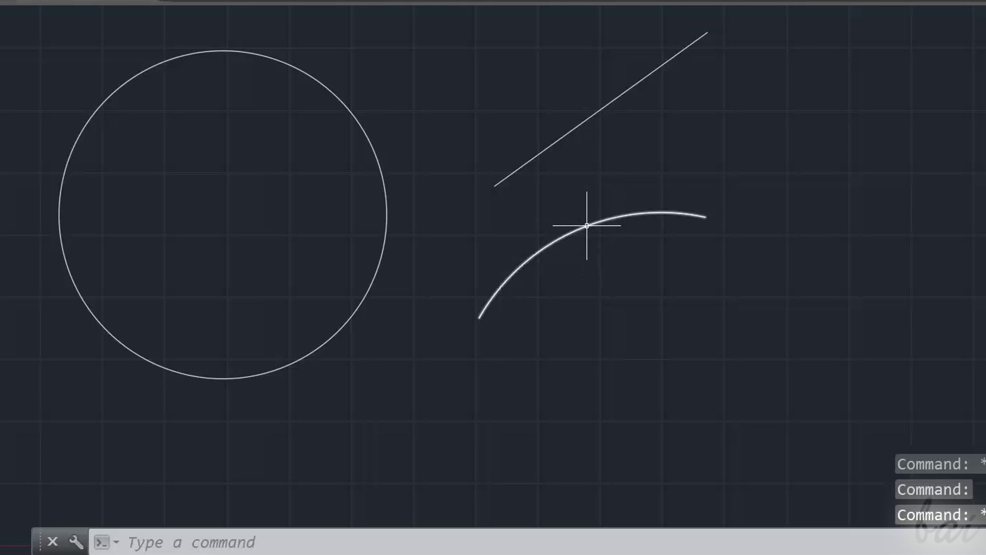
click(587, 225)
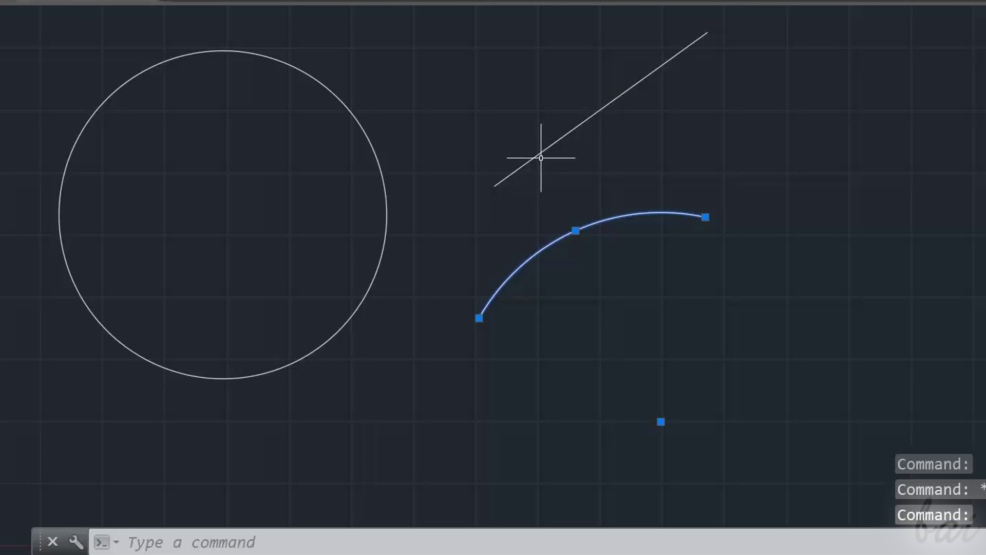
mouse_move(542, 154)
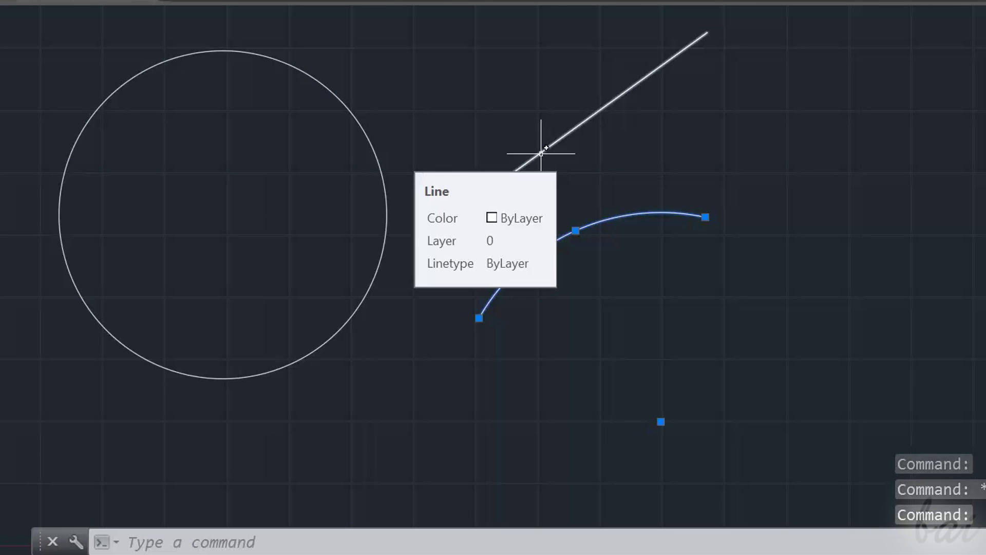
click(609, 102)
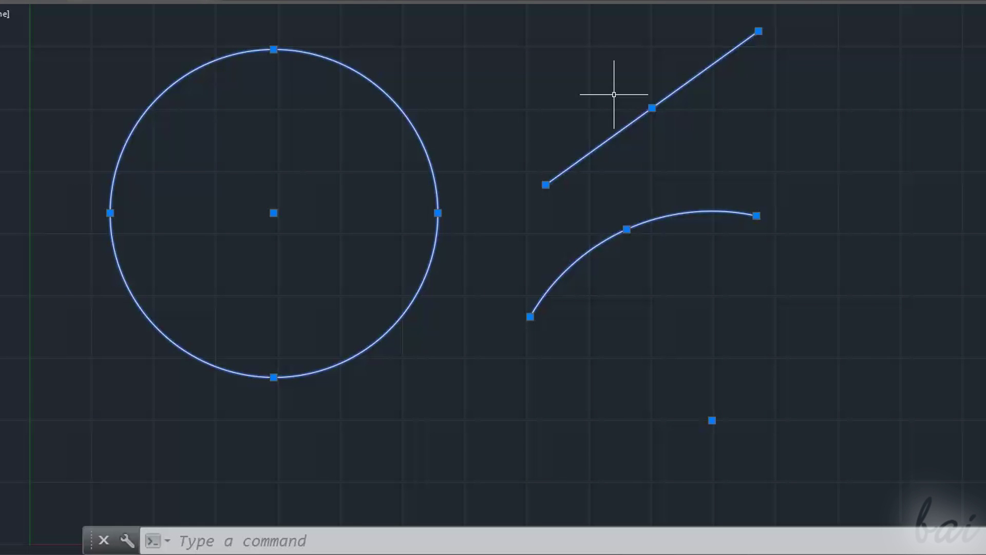
shift+click(612, 133)
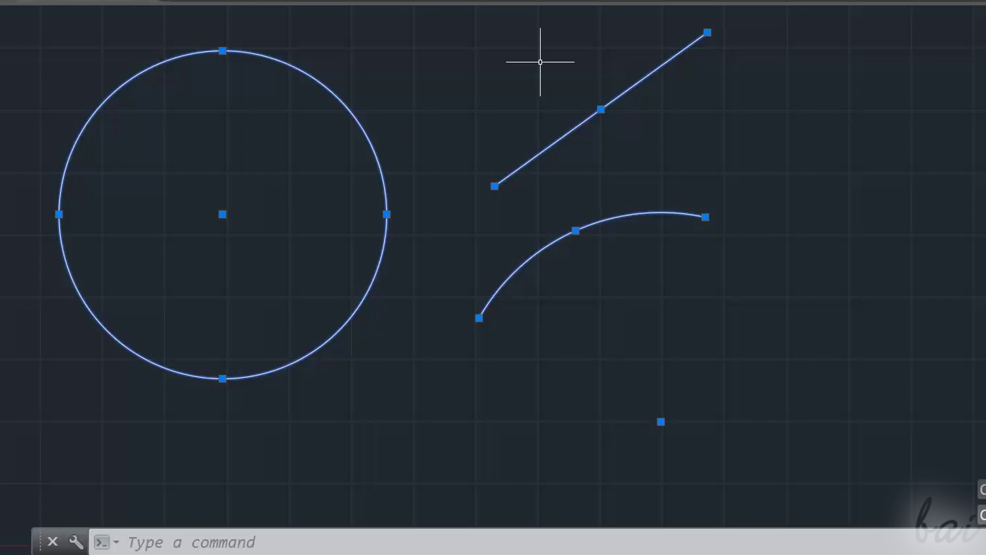
key(Escape)
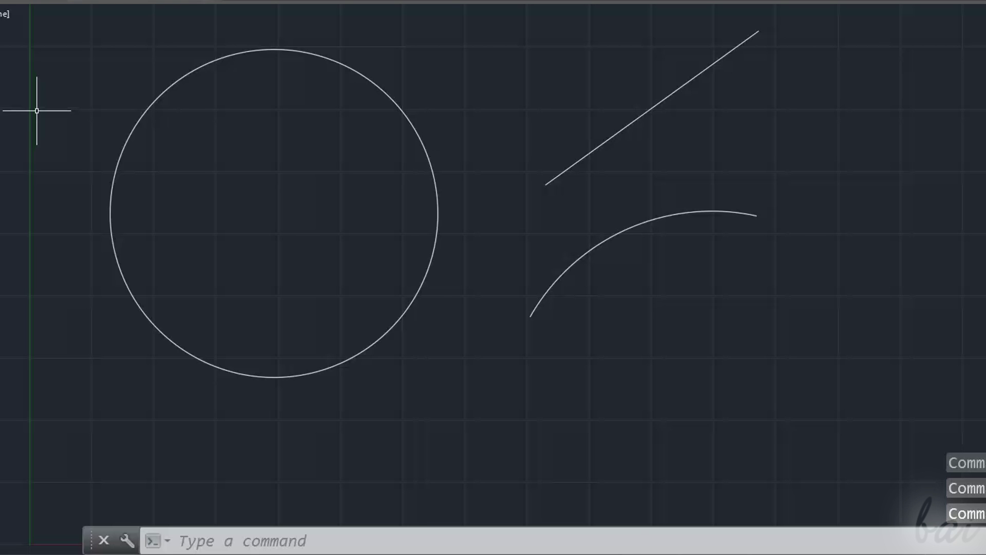
mouse_move(37, 111)
mouse_down()
mouse_move(208, 49)
mouse_move(358, 21)
mouse_move(751, 31)
mouse_move(835, 76)
mouse_move(876, 138)
mouse_move(905, 267)
mouse_move(871, 349)
mouse_move(825, 397)
mouse_move(695, 435)
mouse_move(627, 415)
mouse_move(539, 364)
mouse_move(345, 282)
mouse_move(160, 169)
mouse_move(38, 112)
mouse_up()
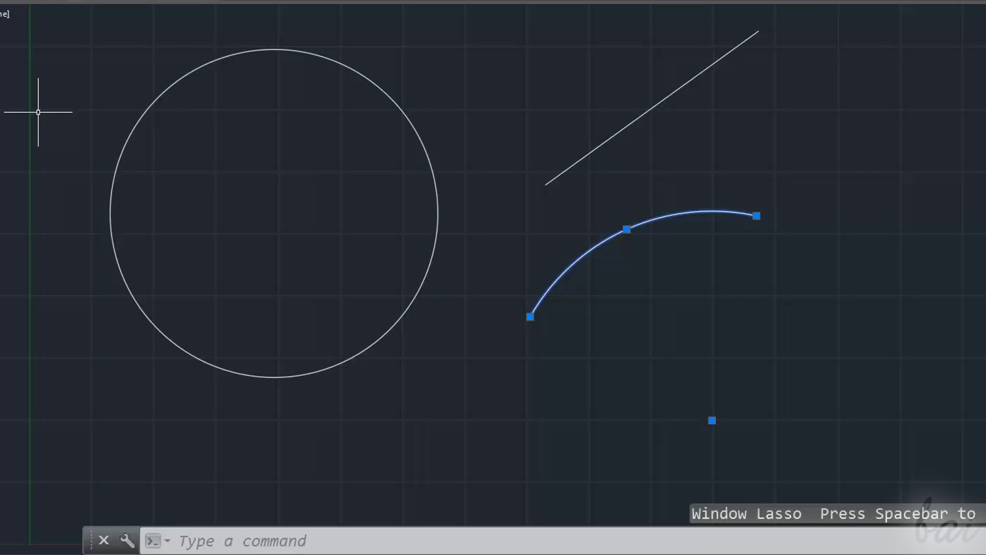
key(Escape)
key(Escape)
mouse_move(38, 111)
mouse_down()
mouse_move(292, 19)
mouse_move(593, 0)
mouse_move(782, 12)
mouse_move(835, 28)
mouse_move(894, 119)
mouse_move(910, 260)
mouse_move(858, 377)
mouse_move(690, 451)
mouse_move(586, 452)
mouse_move(471, 394)
mouse_move(170, 178)
mouse_move(46, 110)
mouse_up()
key(Escape)
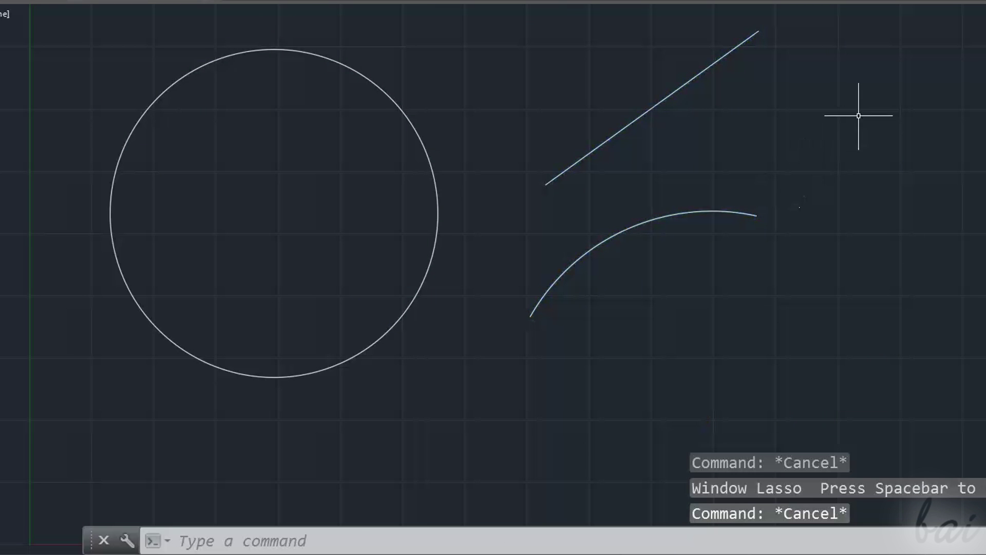
mouse_move(971, 63)
mouse_down()
mouse_move(917, 39)
mouse_move(756, 13)
mouse_move(453, 20)
mouse_move(296, 1)
mouse_move(279, 1)
mouse_move(379, 8)
mouse_move(257, 5)
mouse_move(221, 17)
mouse_move(198, 45)
mouse_move(206, 92)
mouse_move(254, 198)
mouse_move(315, 279)
mouse_move(436, 387)
mouse_move(509, 415)
mouse_move(665, 401)
mouse_move(786, 361)
mouse_move(925, 225)
mouse_move(969, 64)
mouse_up()
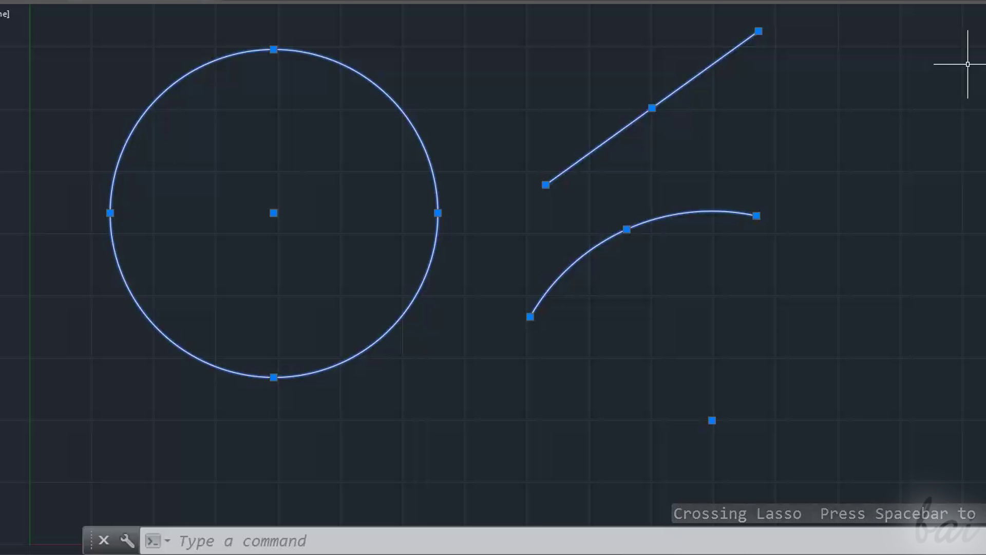
key(Escape)
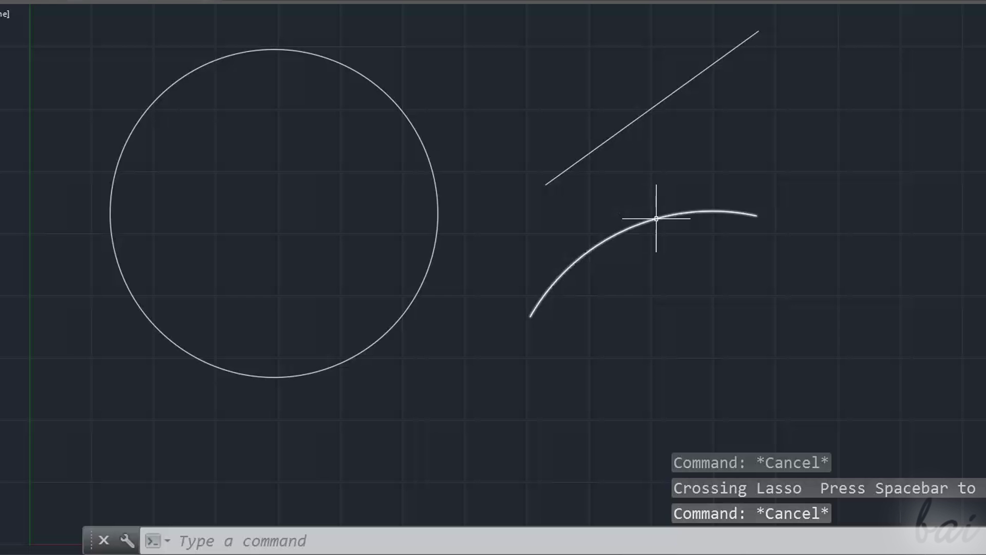
- Erase the slanted line and the arc
click(624, 129)
click(650, 219)
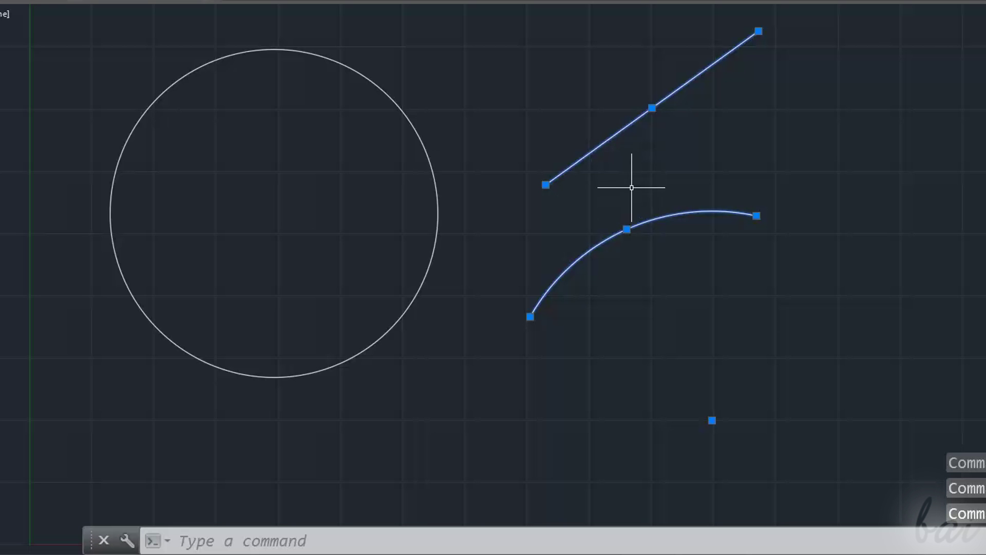
key(Delete)
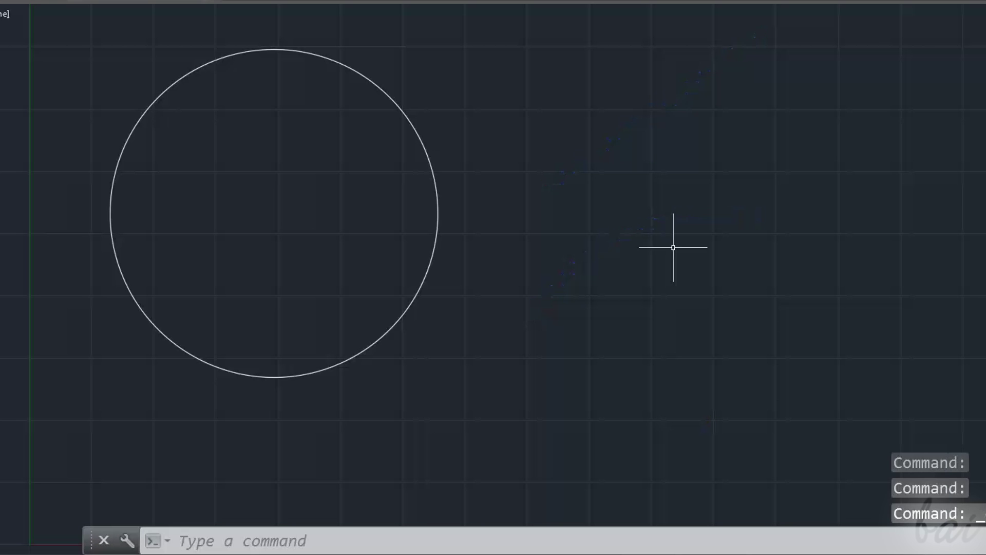
- Paste a copy of the circle to the right of the original
click(436, 228)
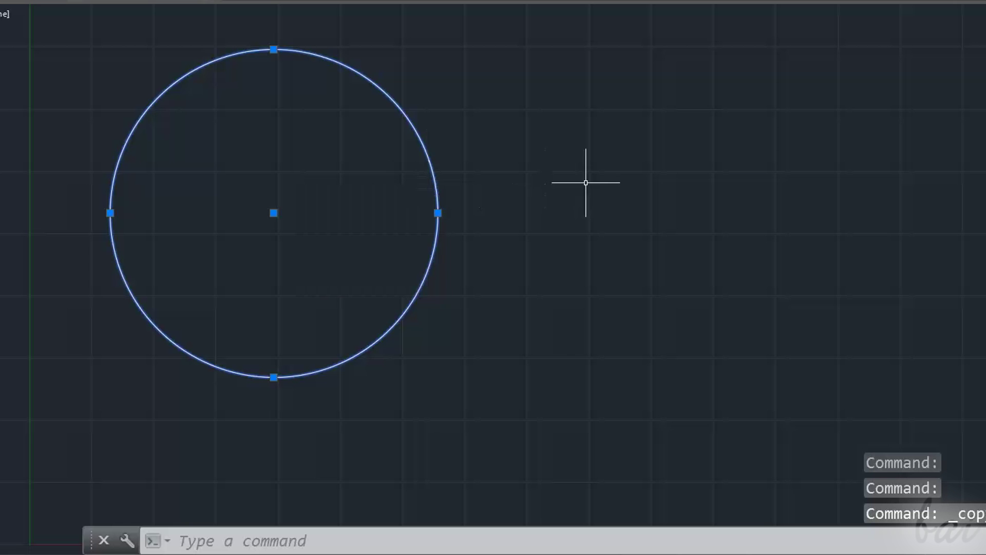
key(ctrl+v)
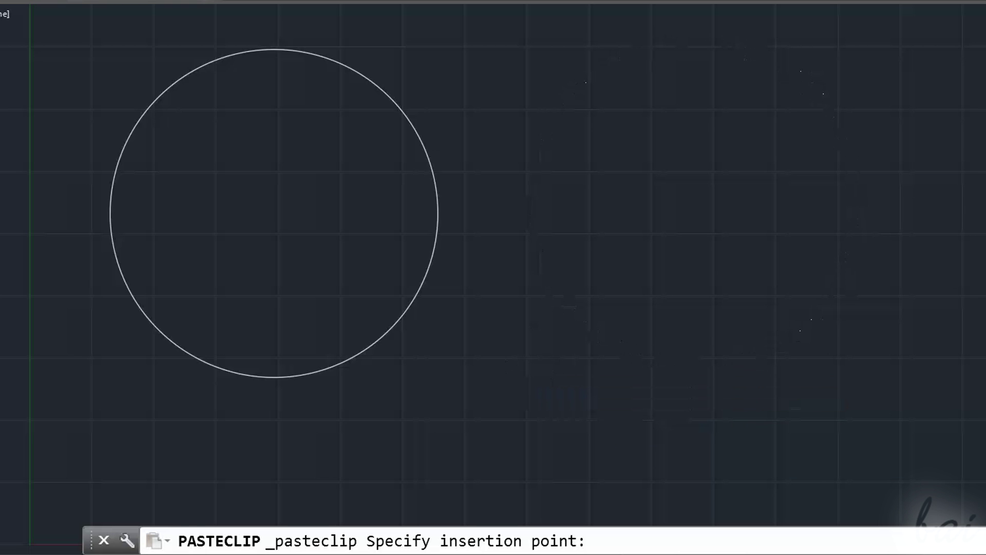
click(529, 370)
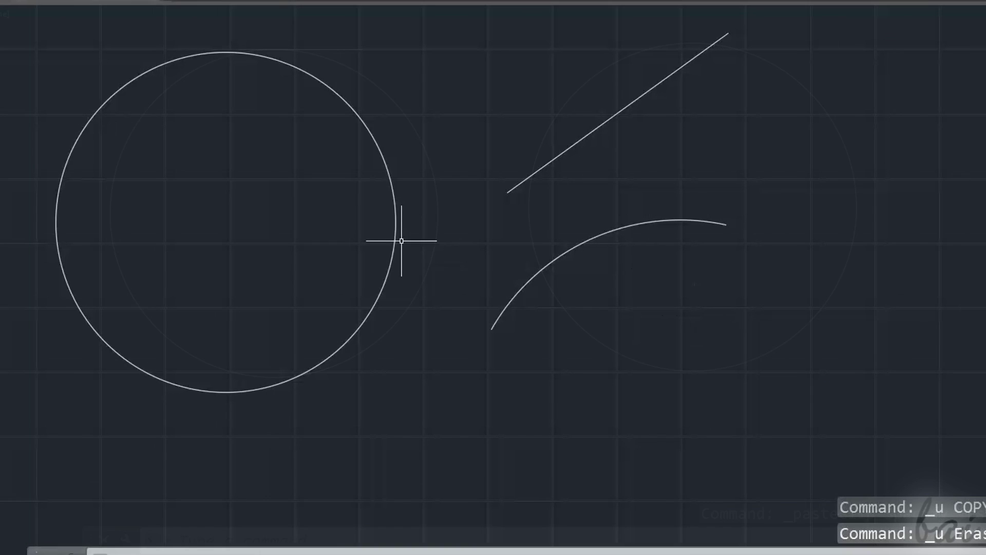
click(379, 242)
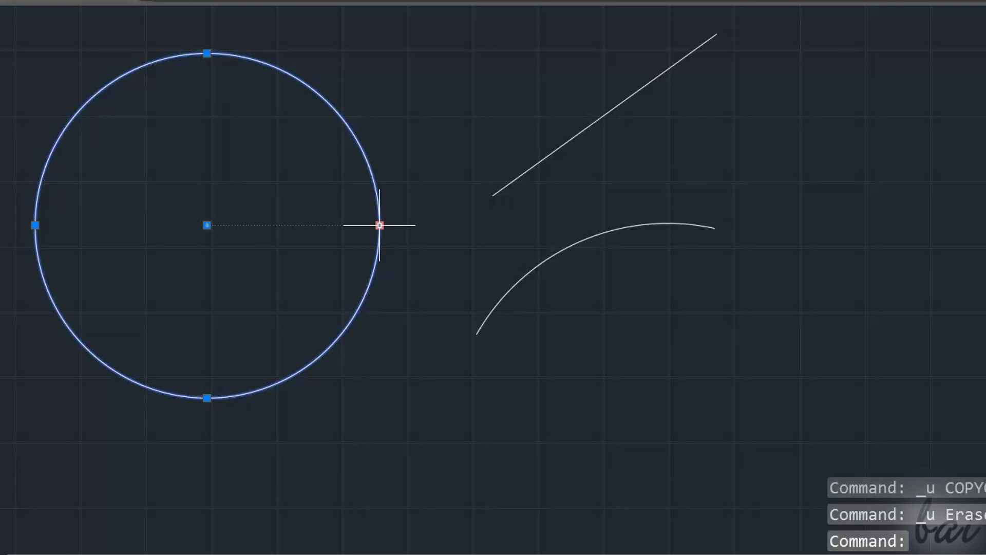
- Shrink the circle with its quadrant grip and move it further left
click(379, 225)
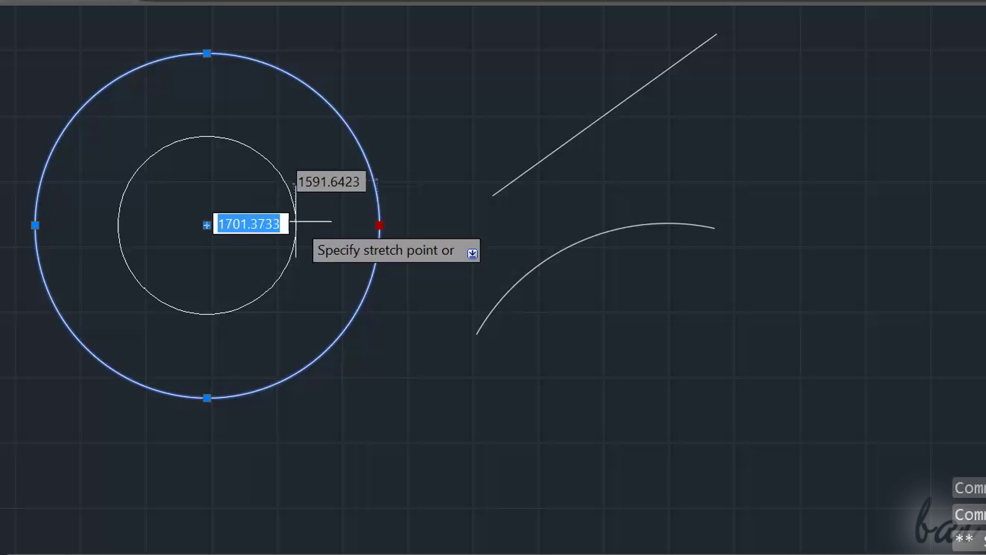
click(343, 240)
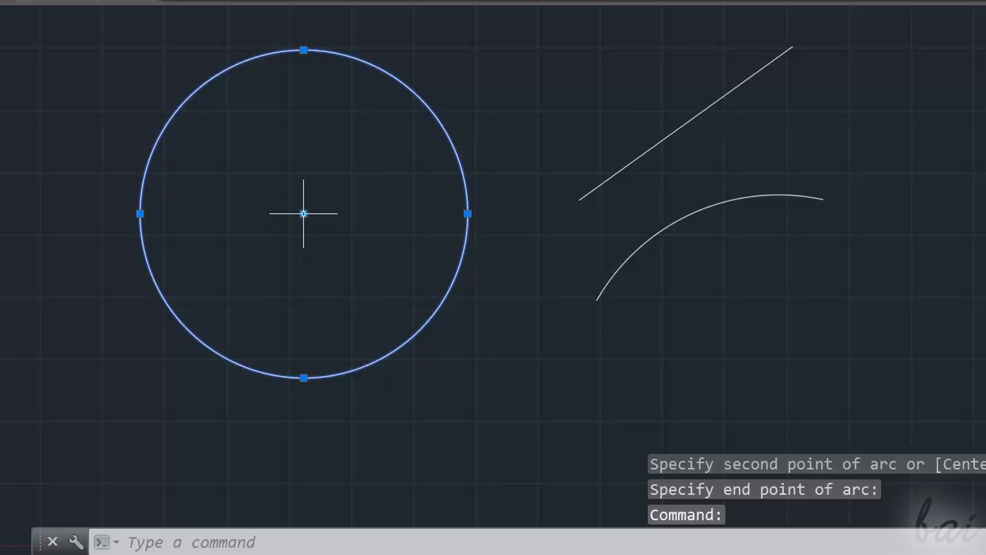
click(304, 214)
click(223, 214)
key(Escape)
- Shift the upper line by its midpoint and move the arc lower and left
click(682, 129)
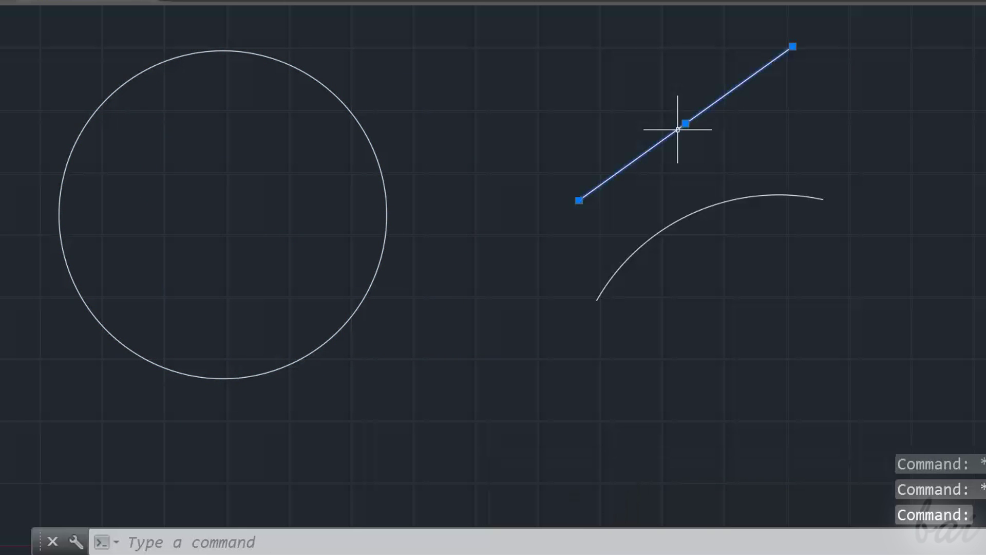
click(686, 124)
click(600, 107)
key(Escape)
click(663, 226)
click(778, 403)
click(662, 422)
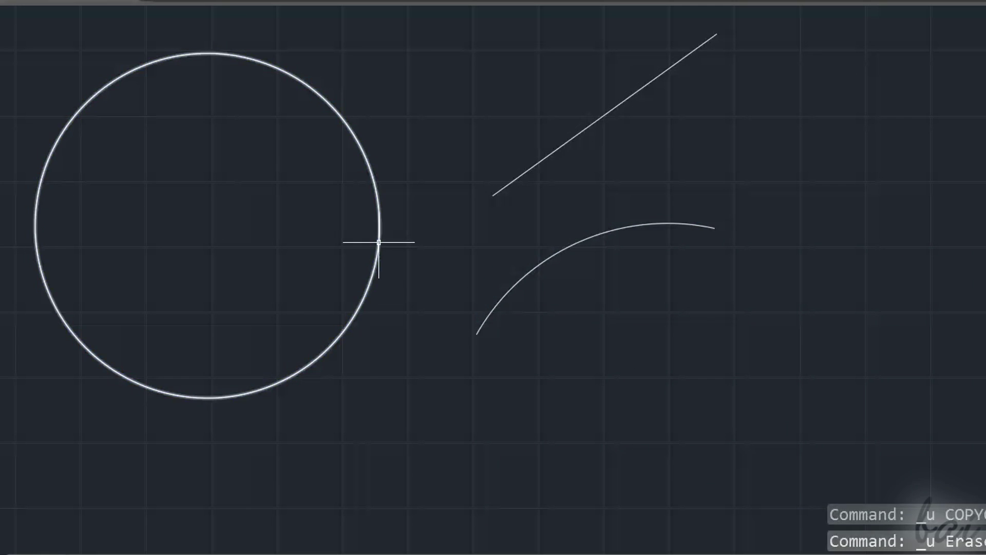
- Drag the line's lower endpoint to a new position
click(386, 214)
click(386, 214)
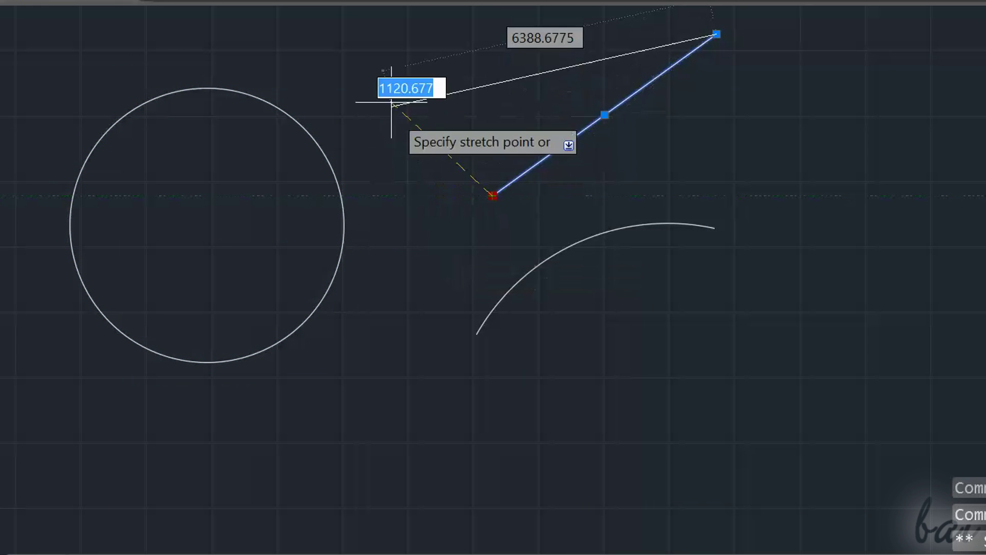
click(396, 116)
click(397, 116)
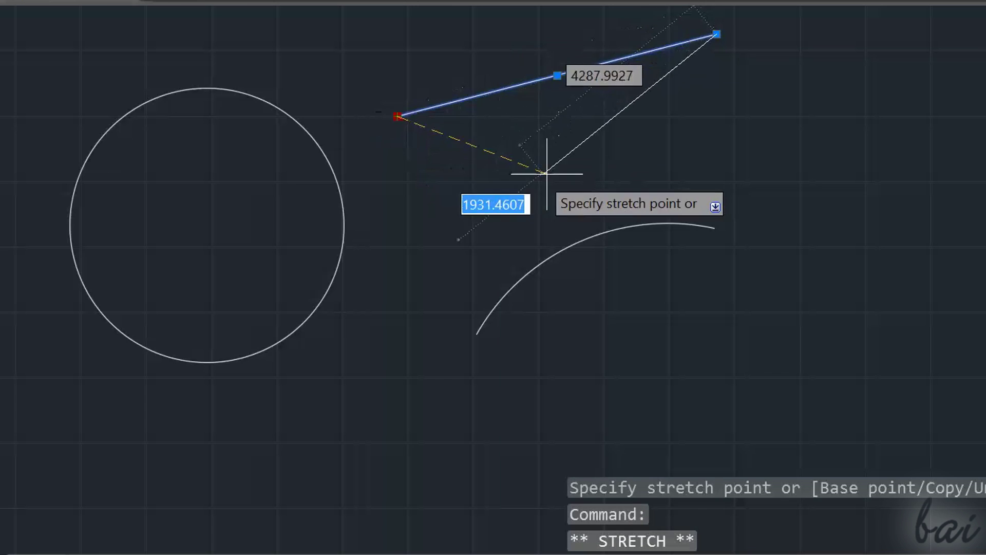
click(555, 174)
key(Escape)
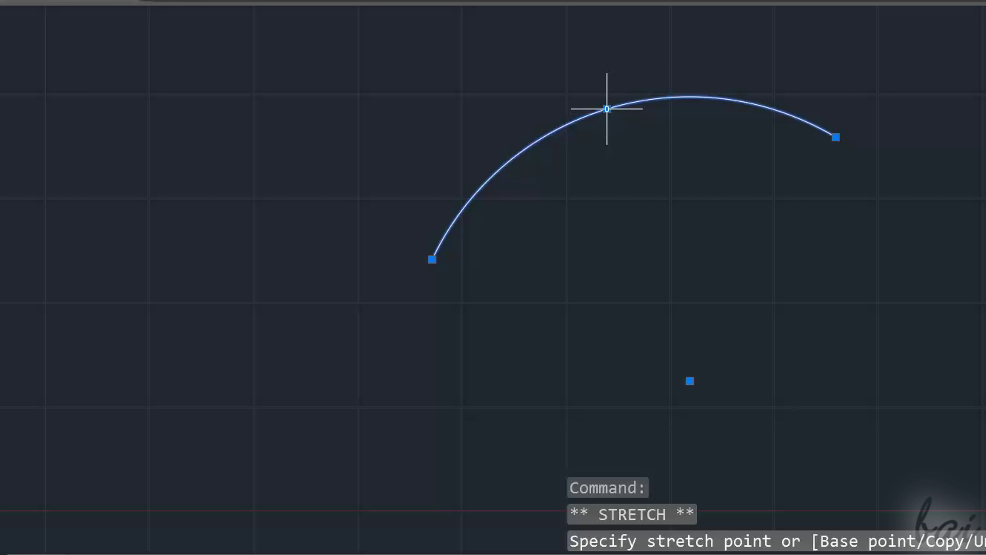
- Trial-stretch the arc's left end, undo it, then start lengthening the arc from there
mouse_move(607, 109)
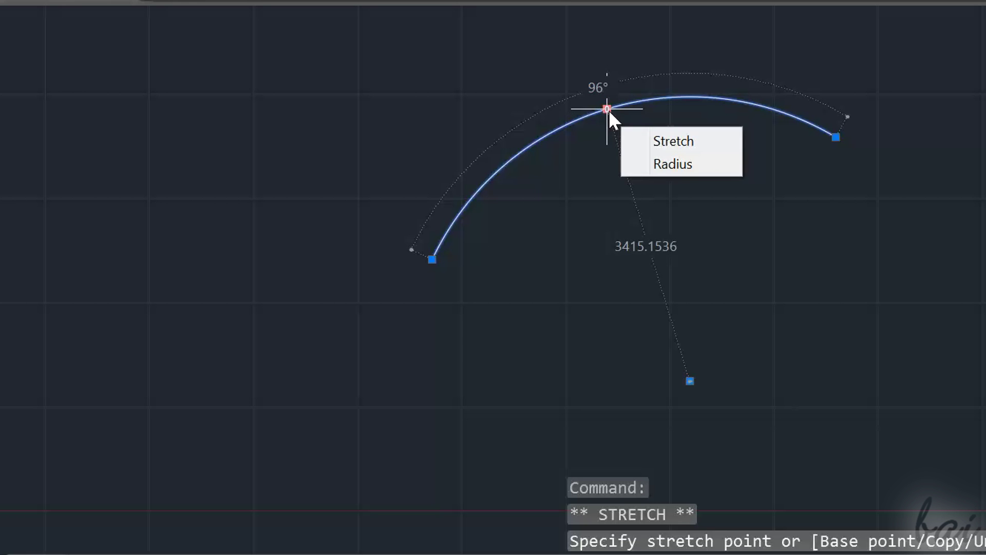
key(Escape)
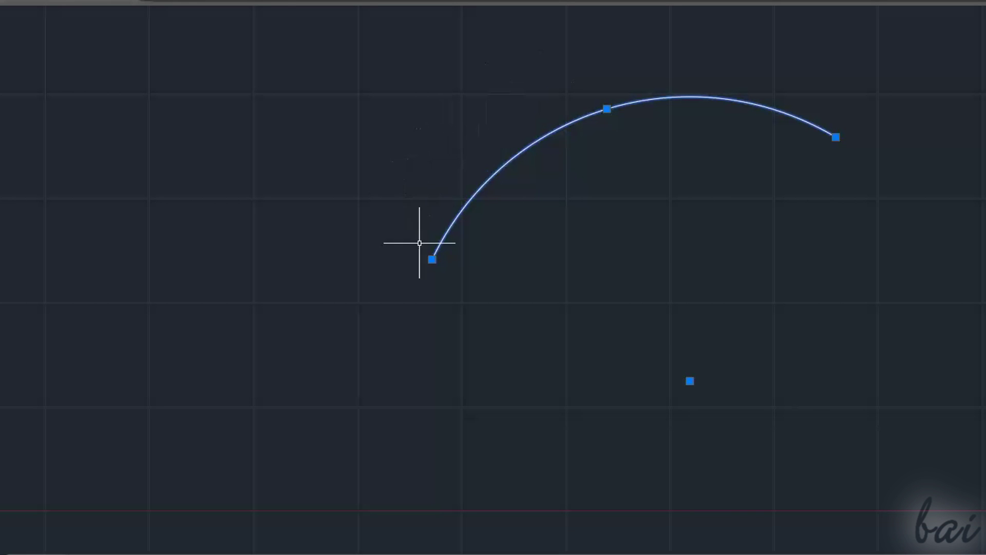
mouse_move(432, 259)
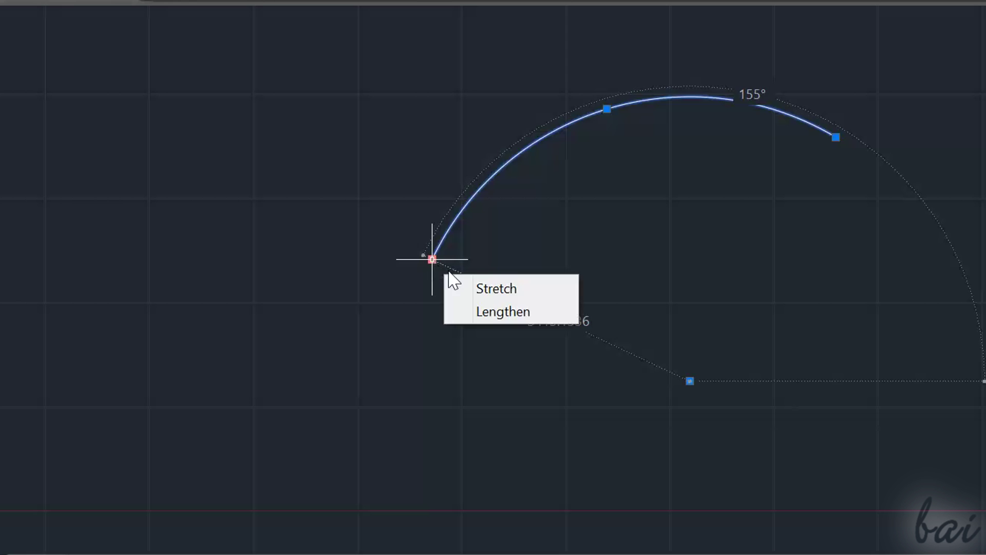
click(483, 290)
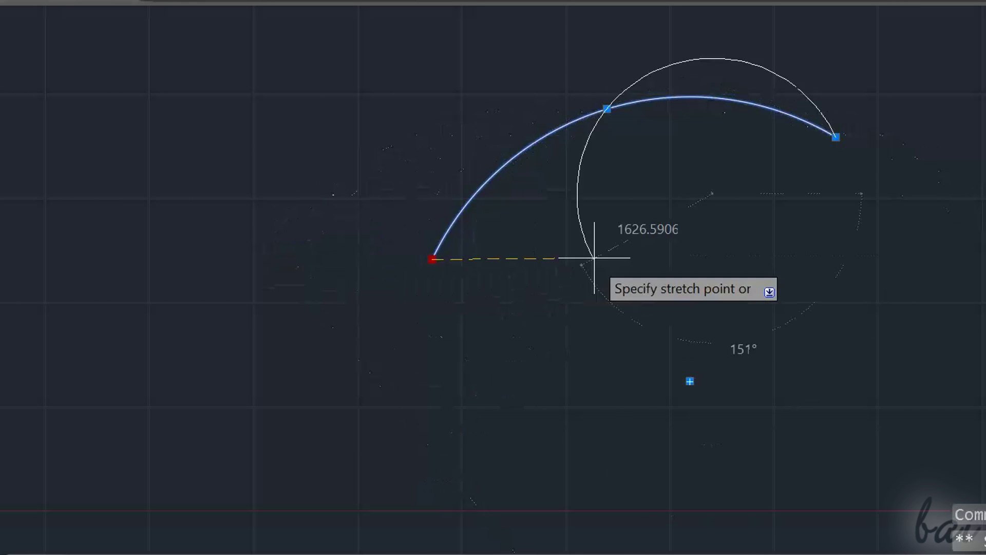
key(ctrl+z)
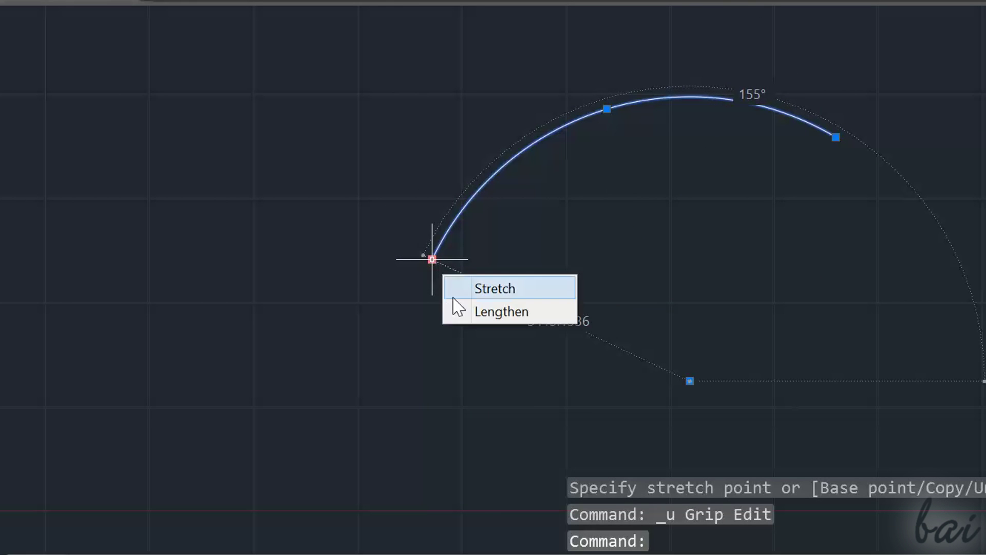
click(496, 312)
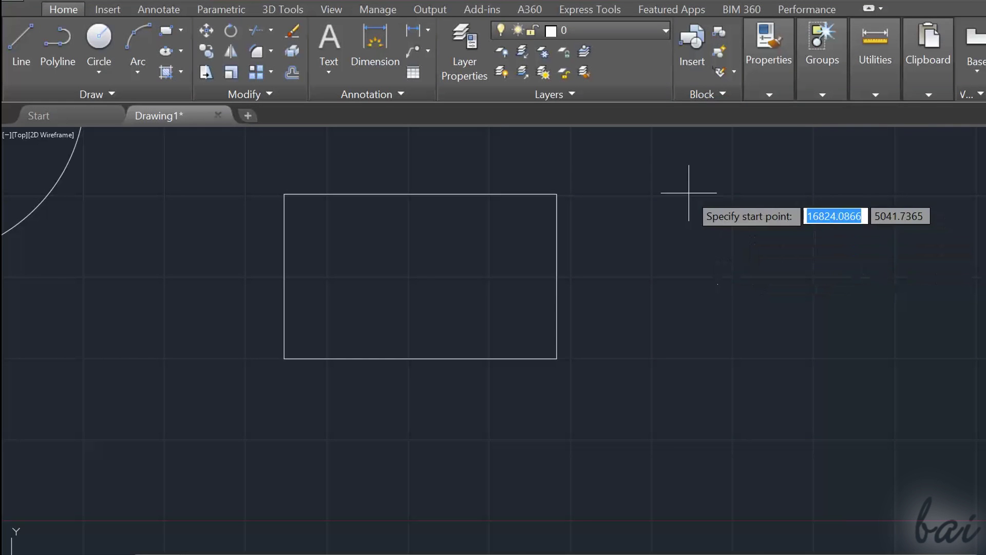
- Draw a closed triangular polyline to the right of the rectangle
click(689, 192)
click(934, 254)
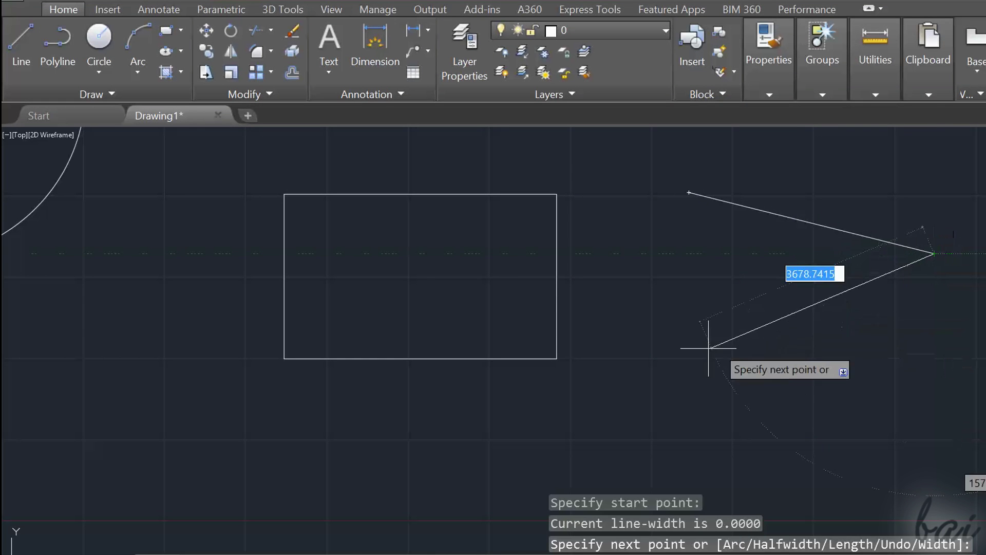
click(675, 358)
click(689, 192)
key(Escape)
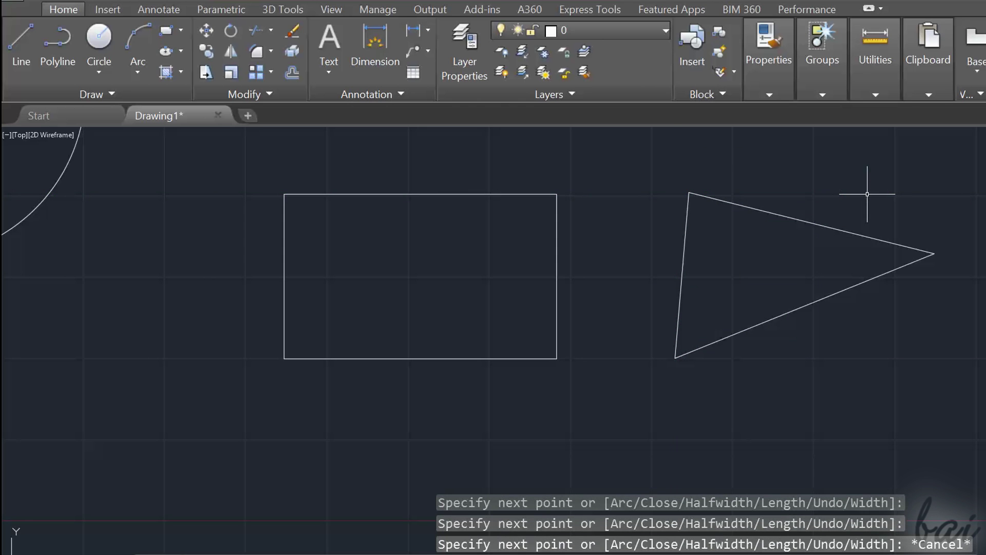
- Add a peak vertex to the rectangle's top edge, making a house-shaped outline
click(513, 194)
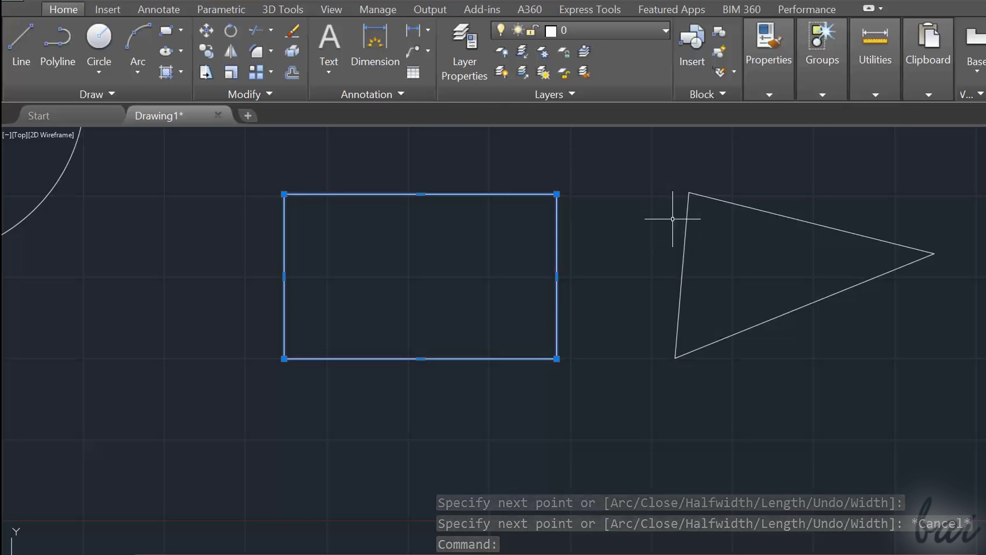
click(685, 230)
key(Escape)
click(308, 195)
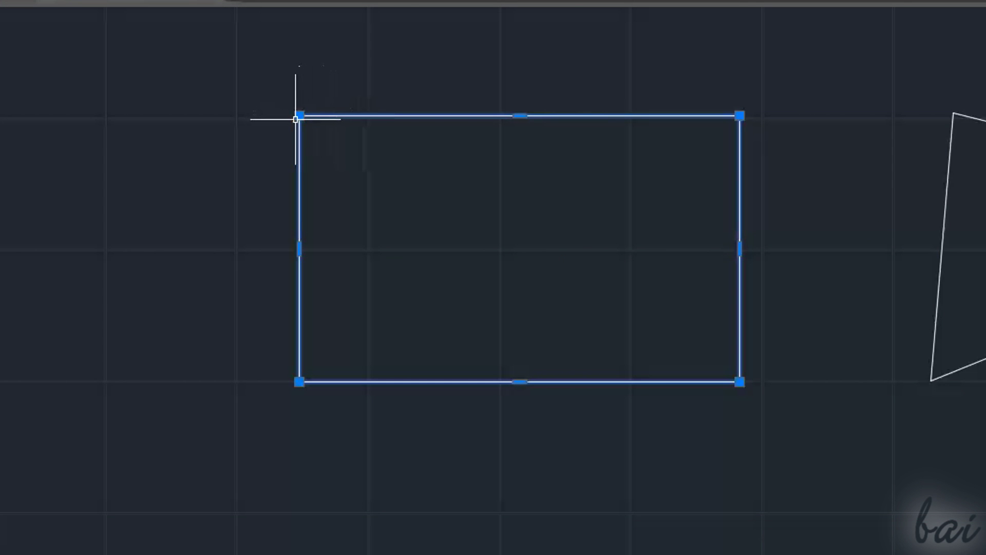
mouse_move(298, 116)
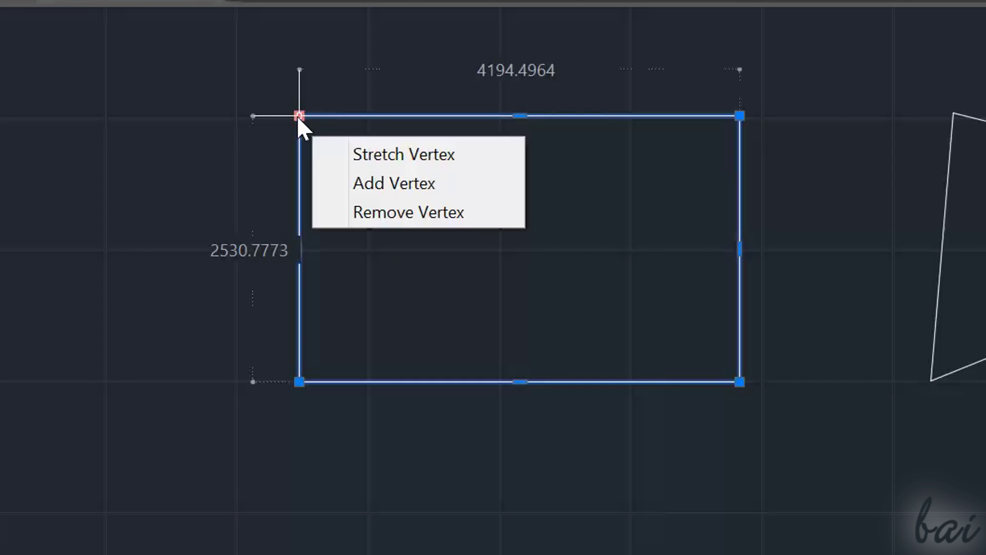
click(342, 154)
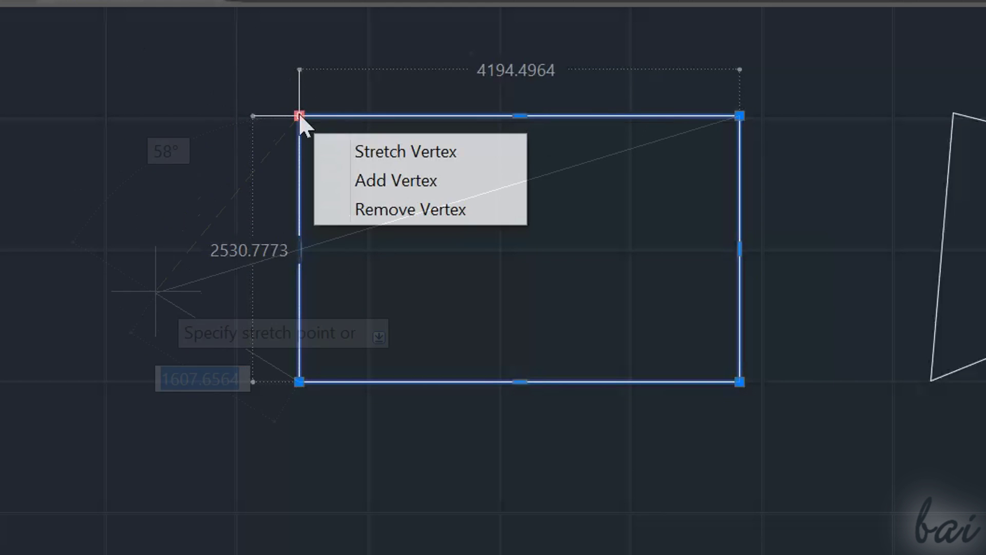
click(341, 181)
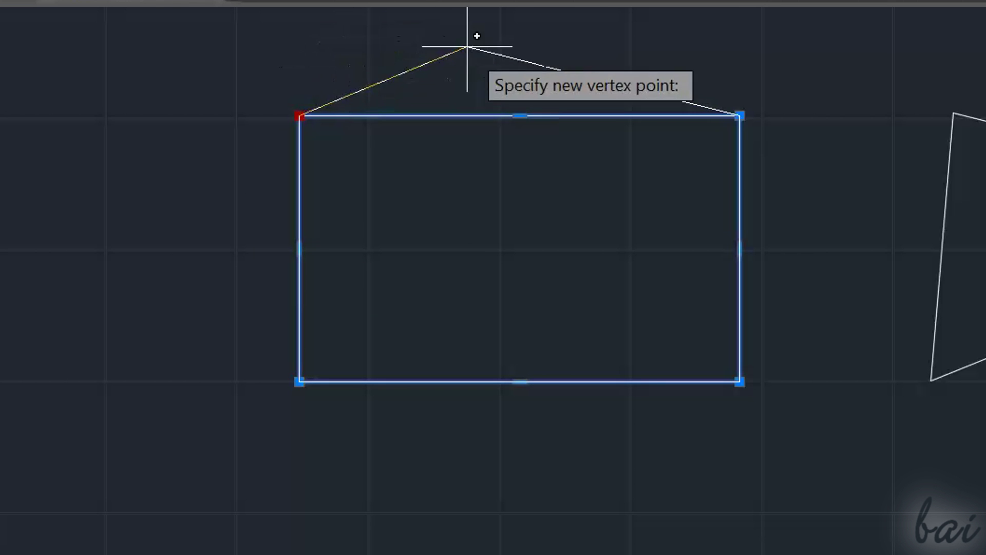
click(520, 33)
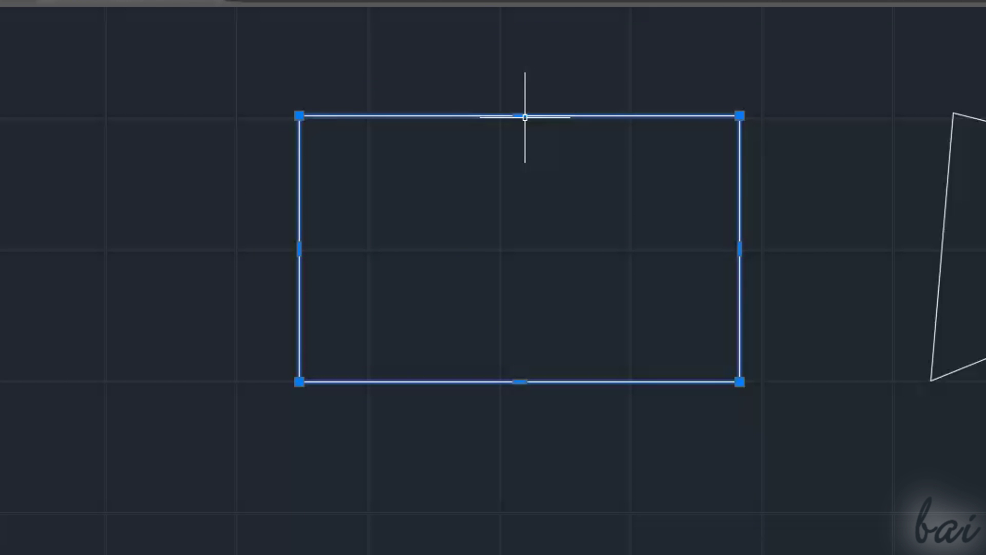
mouse_move(522, 116)
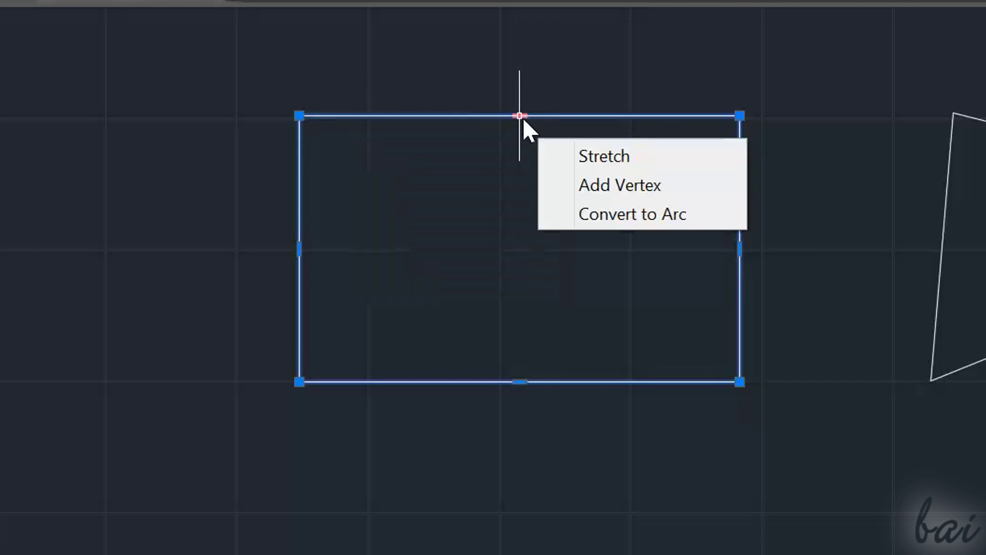
click(589, 214)
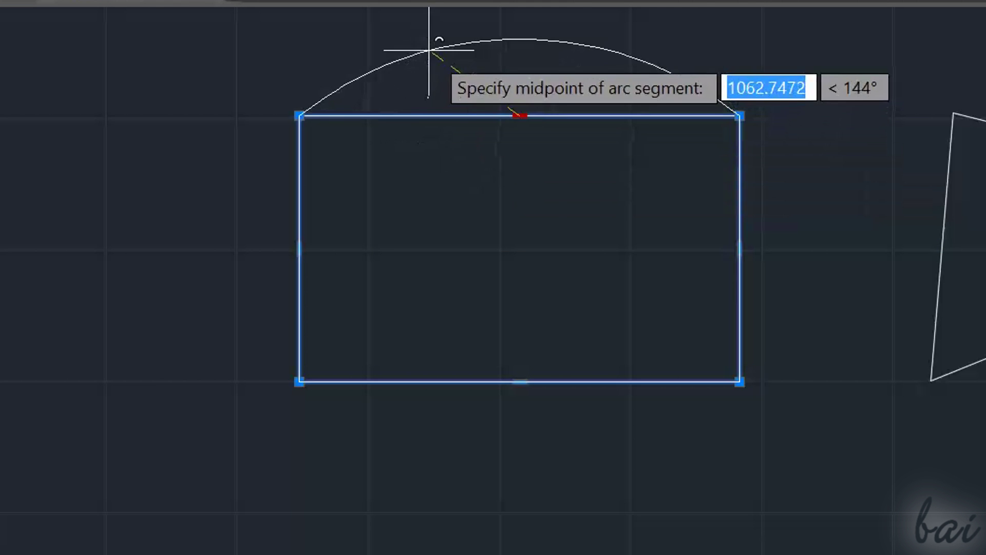
click(478, 244)
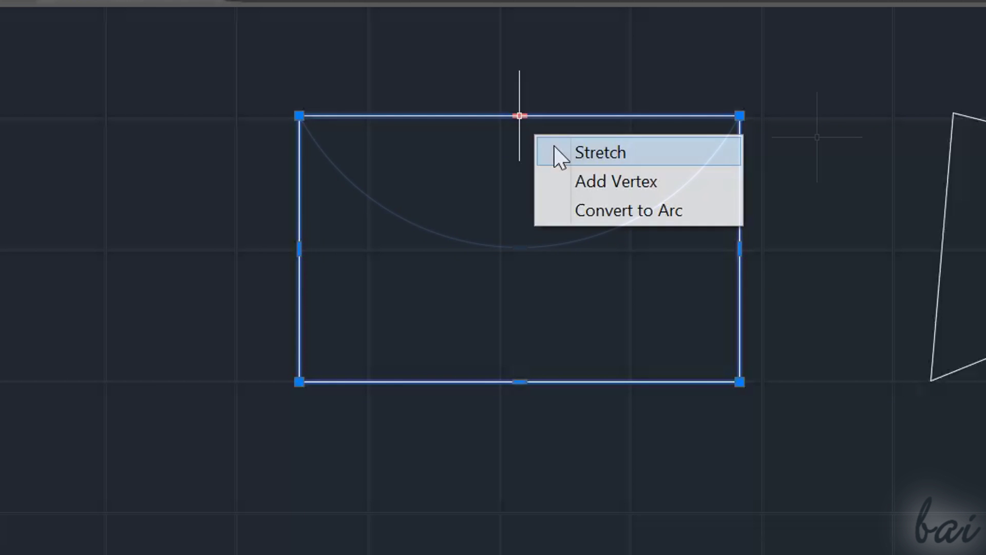
click(558, 152)
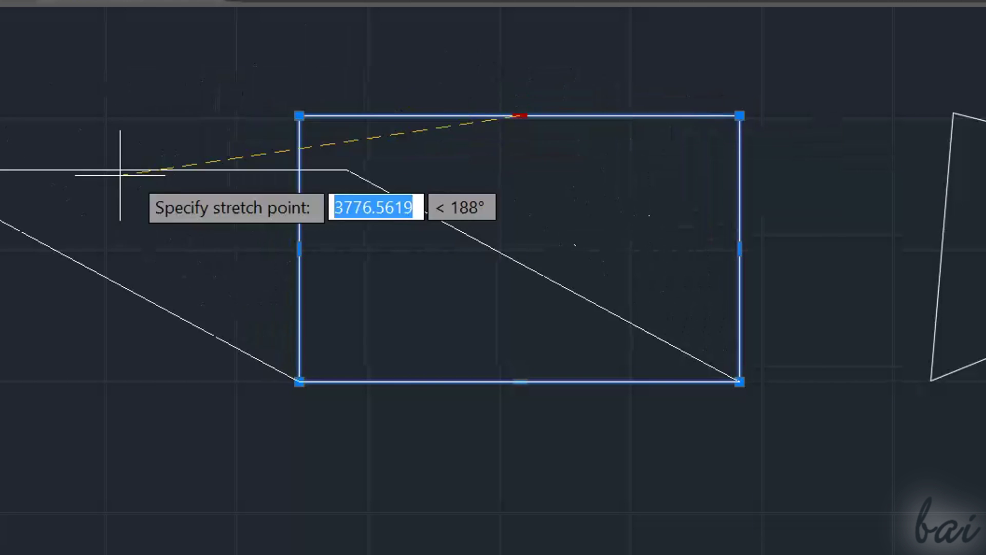
key(Escape)
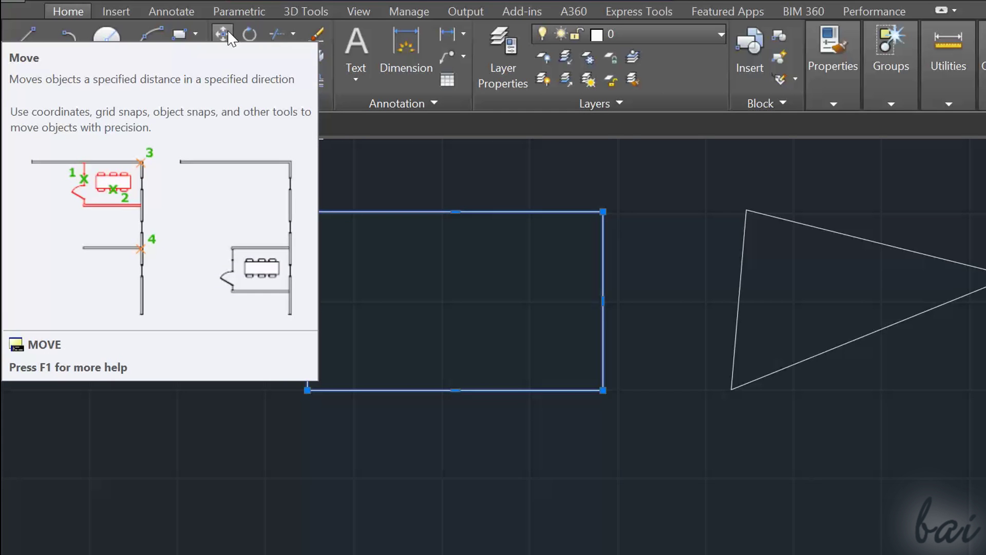
- Move the rectangle down and to the left by its corner
click(227, 34)
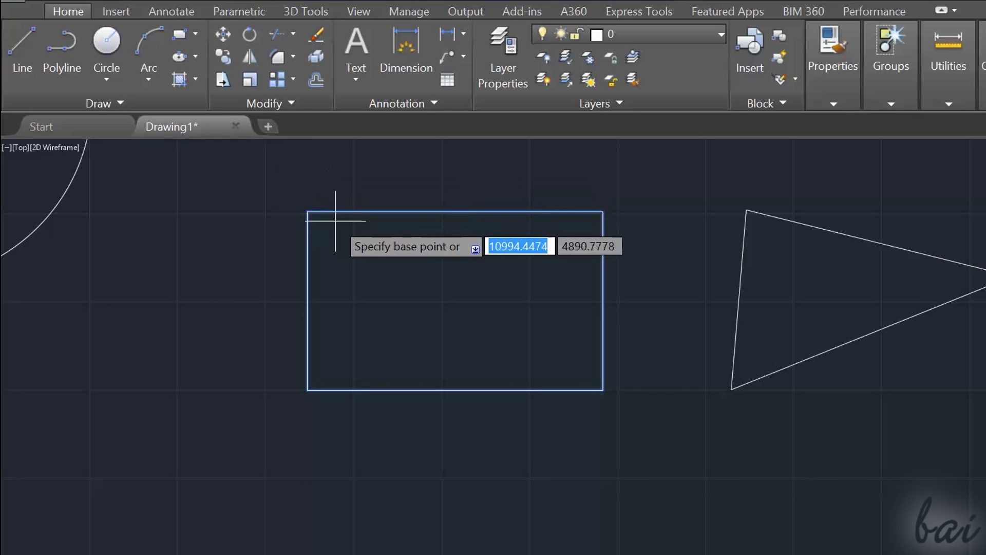
click(308, 211)
click(110, 360)
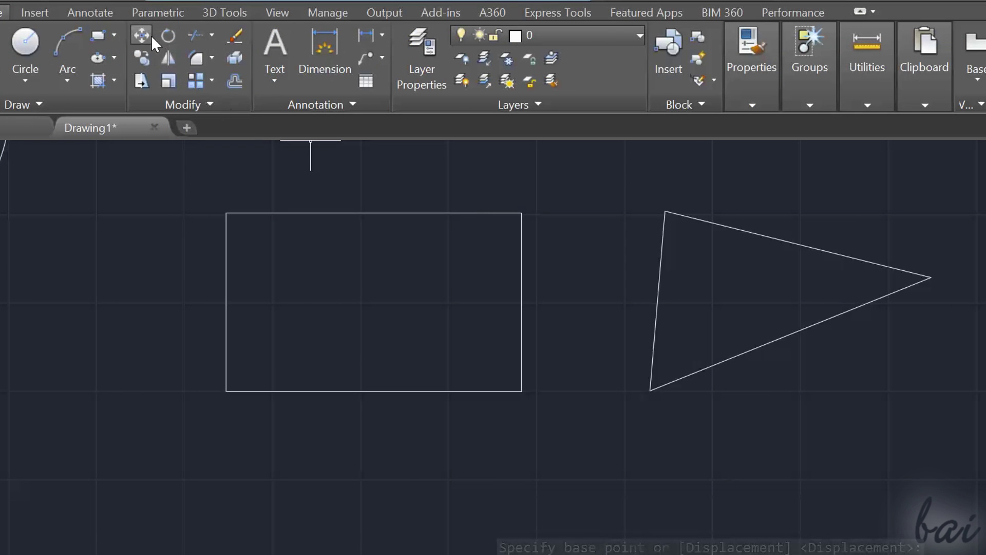
- Move the rectangle and triangle together further left, then delete the rectangle
click(153, 37)
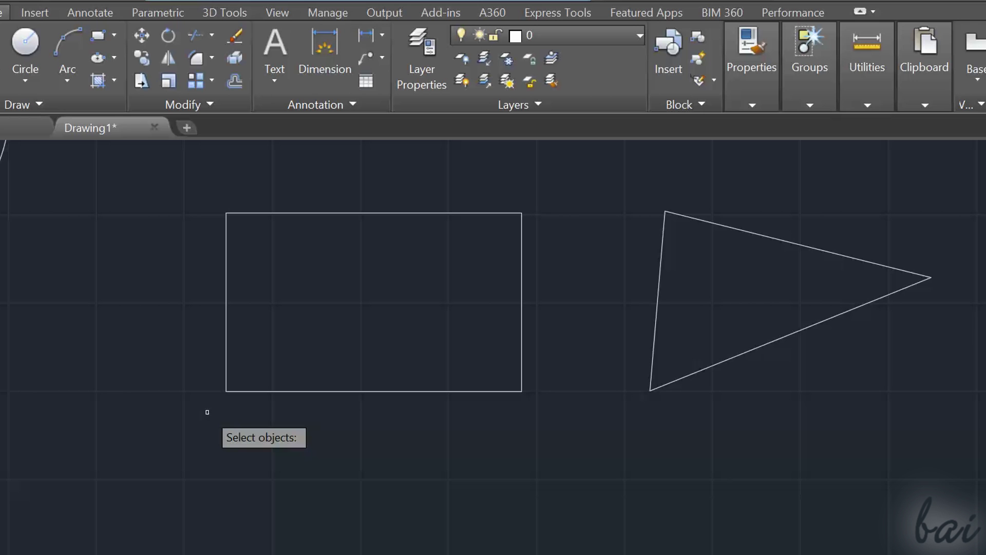
click(275, 391)
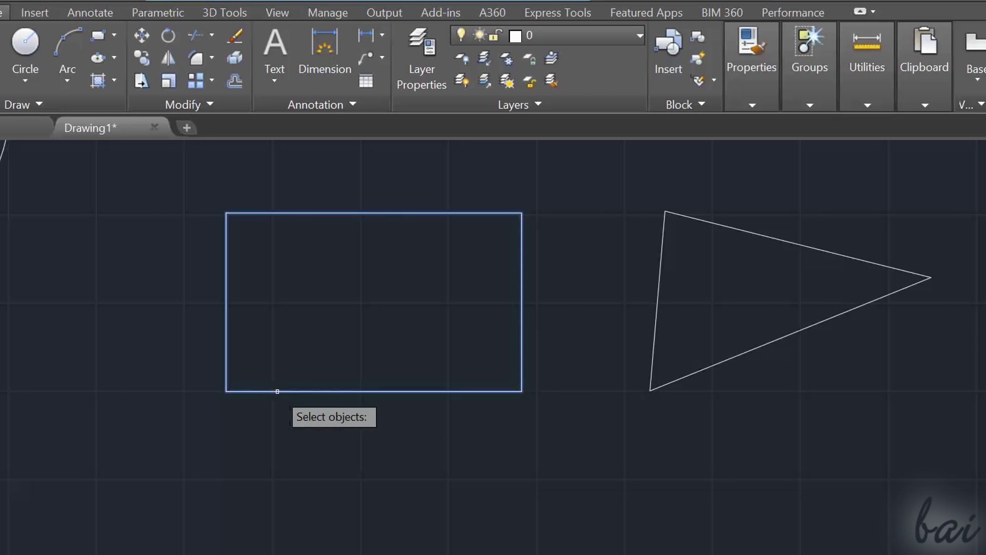
click(659, 273)
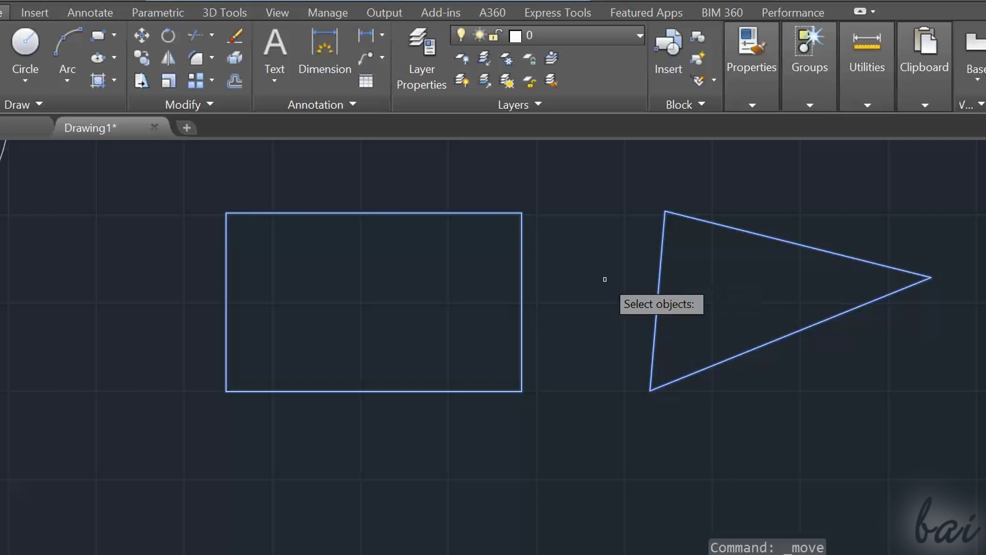
key(Return)
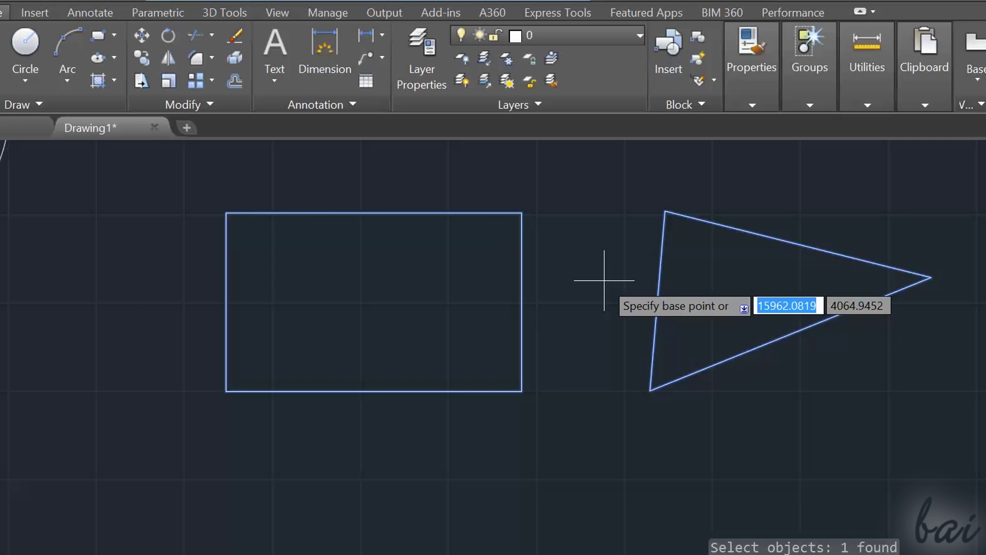
click(227, 213)
click(89, 240)
key(Return)
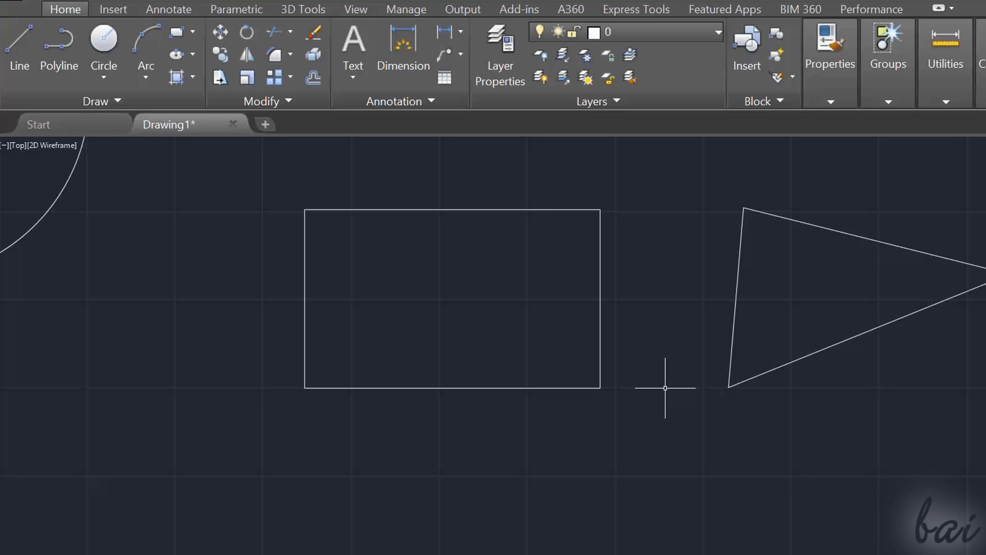
click(590, 389)
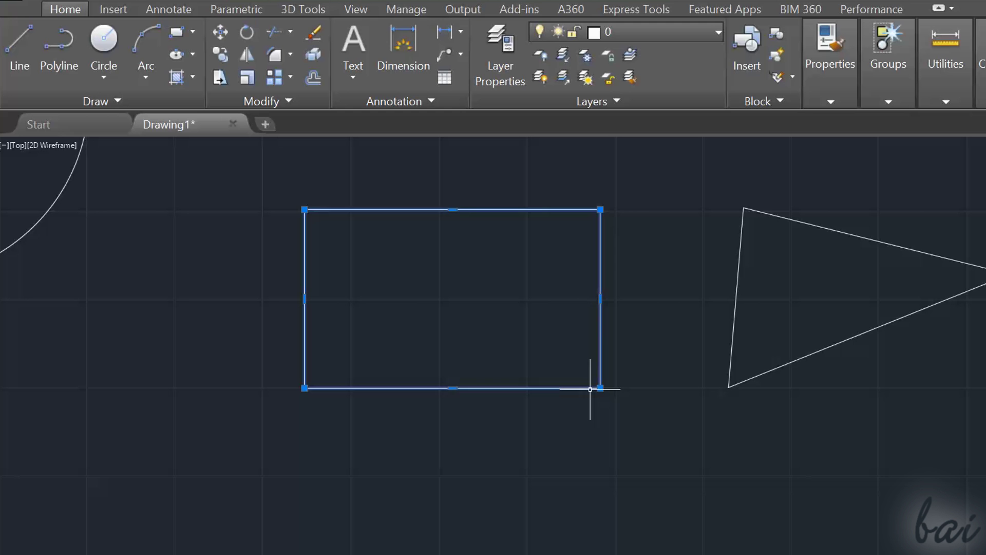
key(Delete)
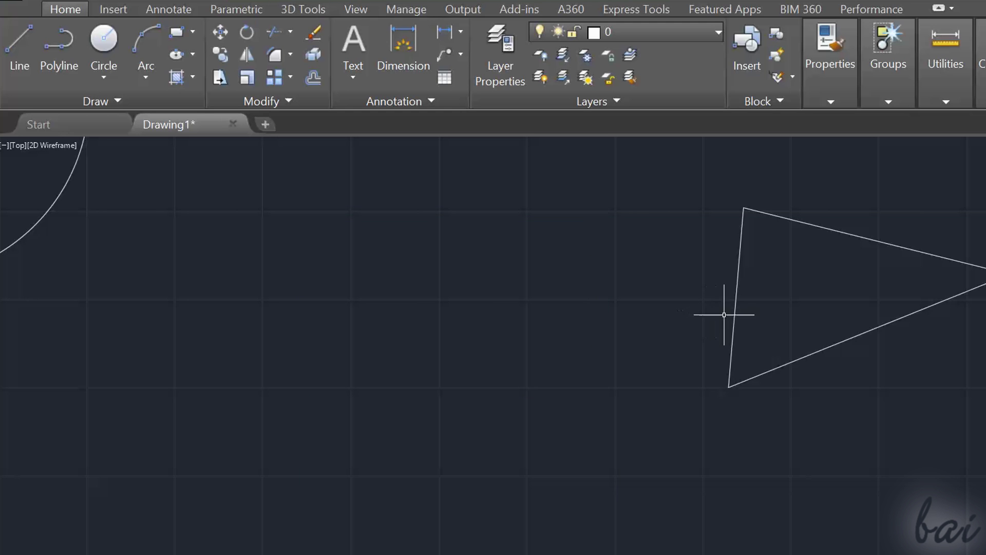
- Move the triangle left by its top vertex toward the drawing's centre
click(734, 316)
click(221, 31)
click(743, 208)
click(452, 266)
scroll(561, 319, up, 2)
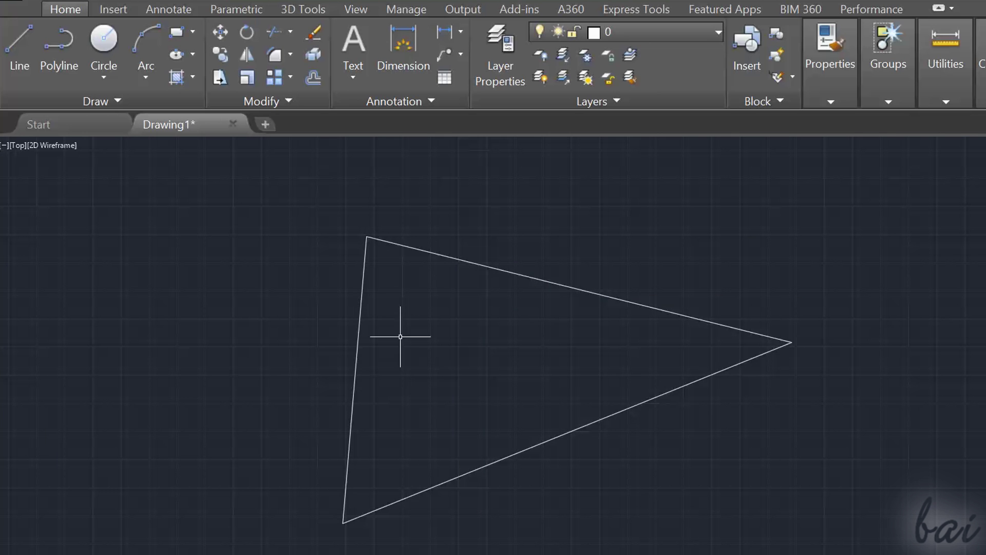
- Enlarge the triangle by a scale factor of 3
click(248, 36)
click(558, 284)
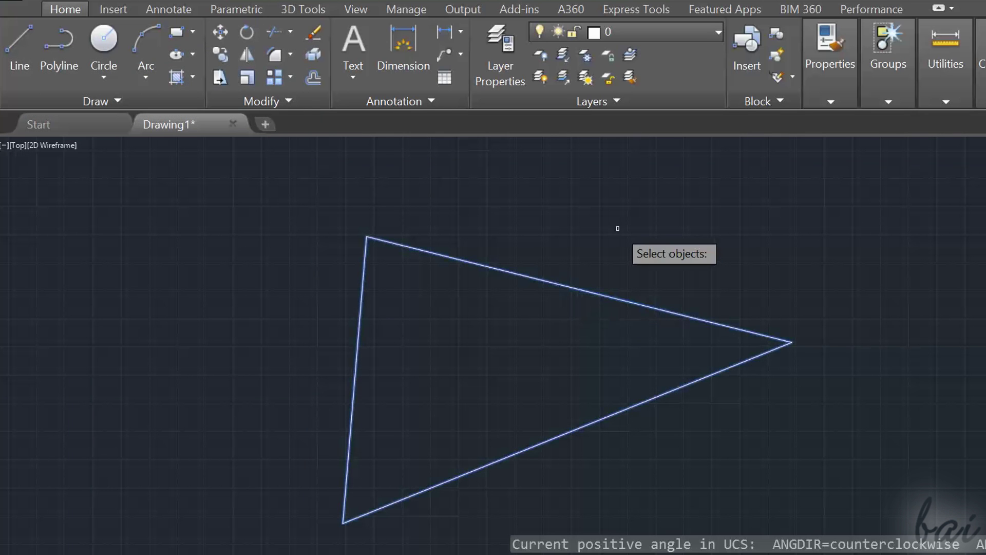
key(Return)
click(490, 370)
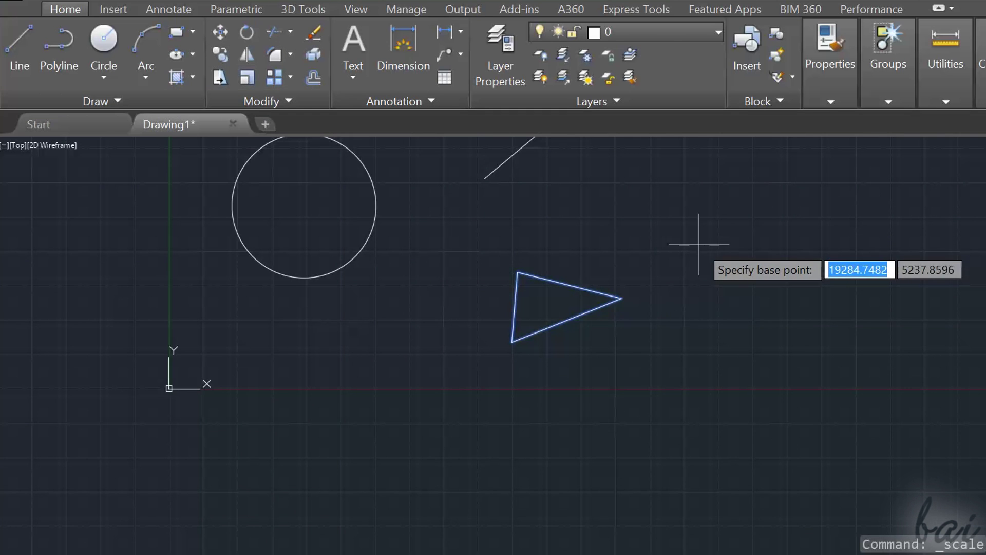
text(3)
key(Return)
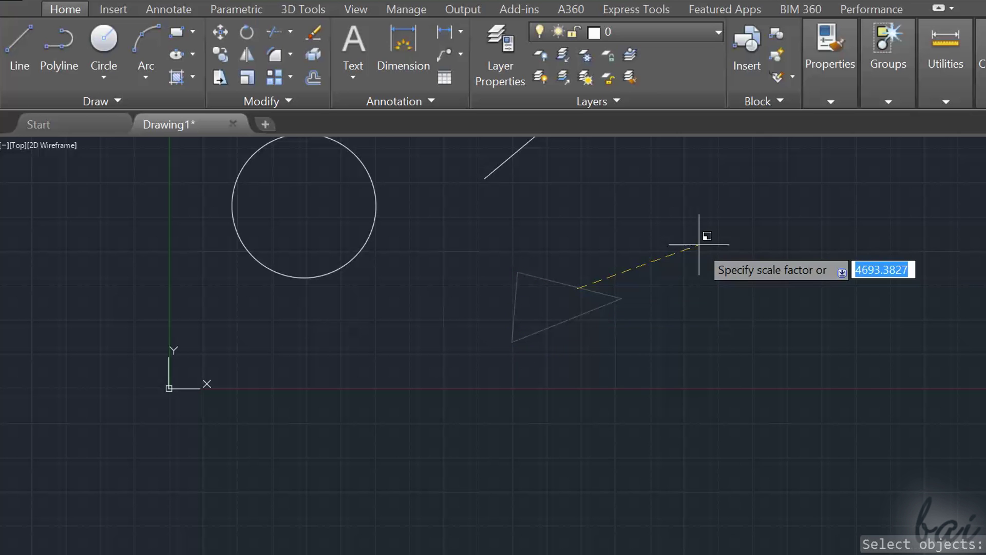
text(3)
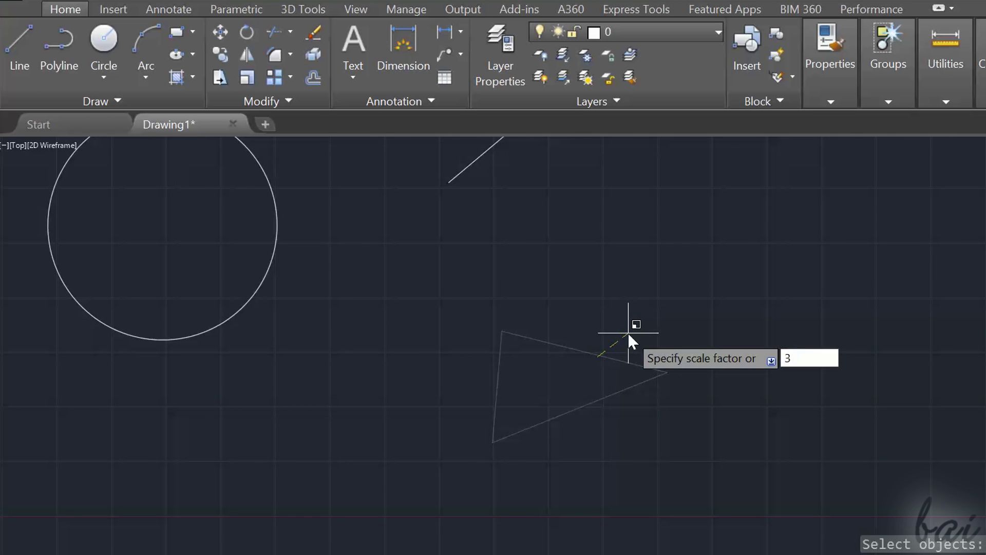
key(Return)
scroll(630, 331, down, 2)
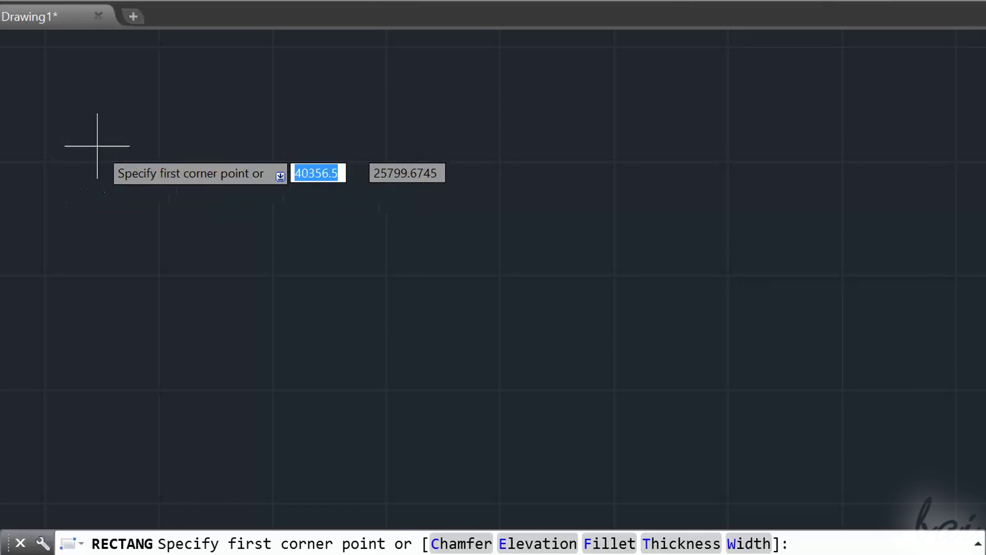
- Place the rectangle's first corner and choose the Area sizing option
click(138, 123)
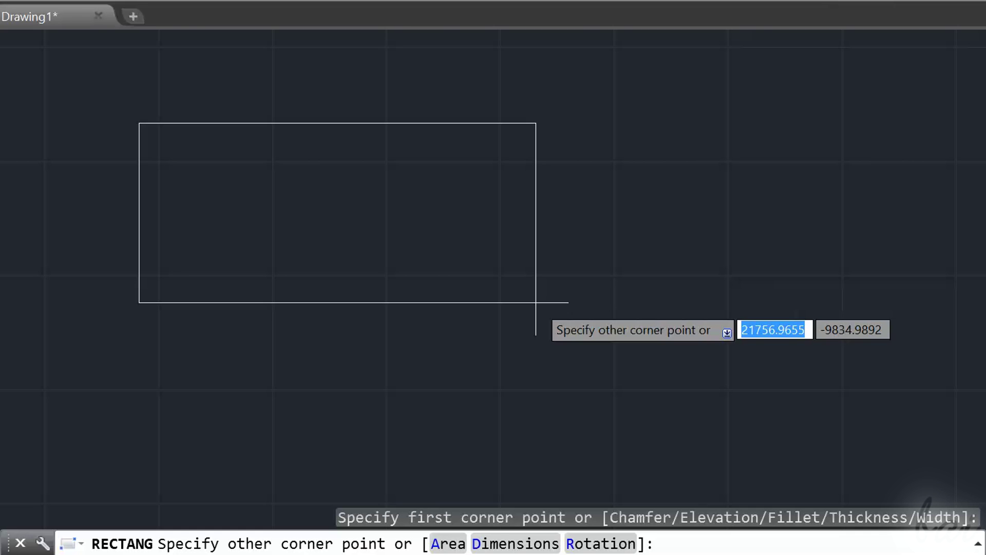
key(Down)
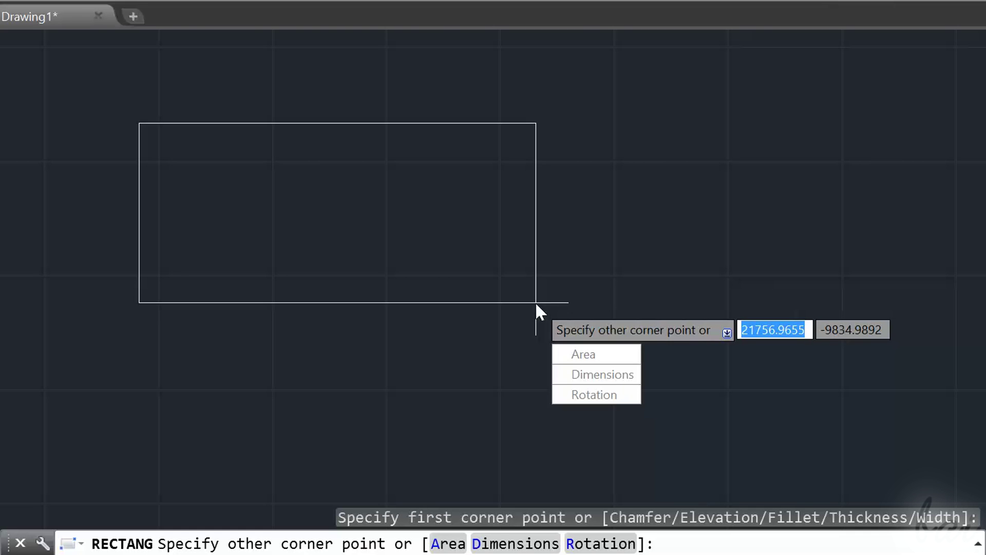
key(Down)
key(Down)
key(Down)
key(Up)
key(Up)
key(Down)
key(Down)
key(Up)
key(Up)
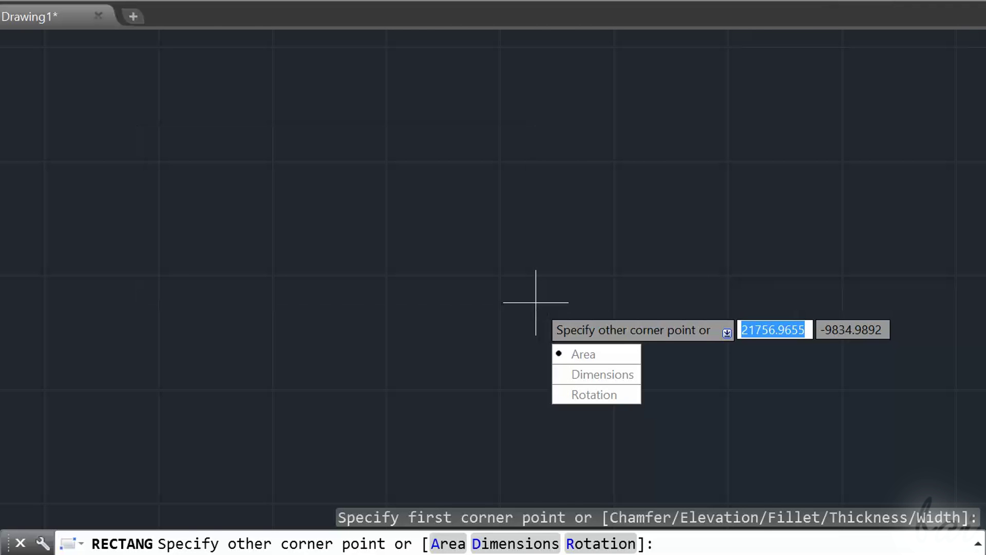
key(Return)
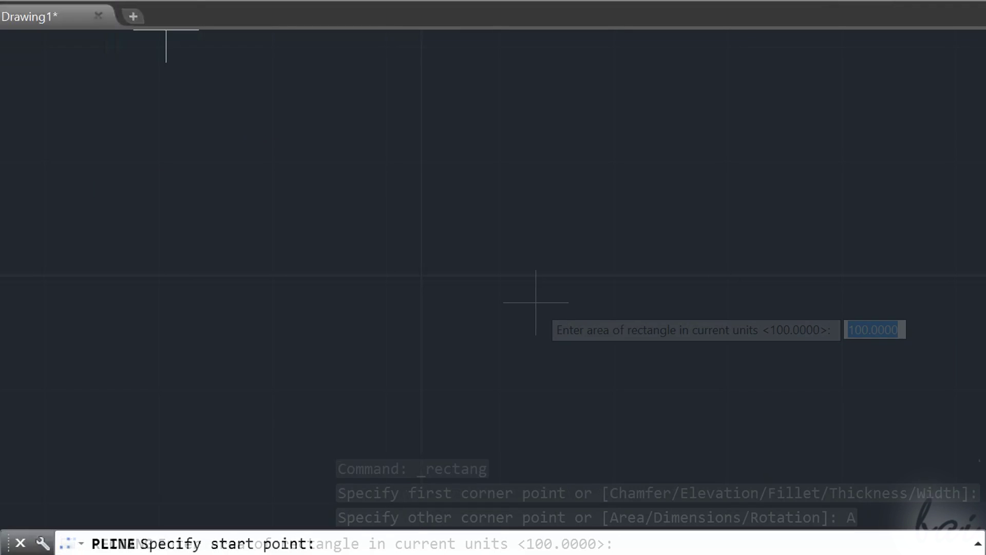
- Draw a polyline with a straight segment followed by an arc segment
click(101, 155)
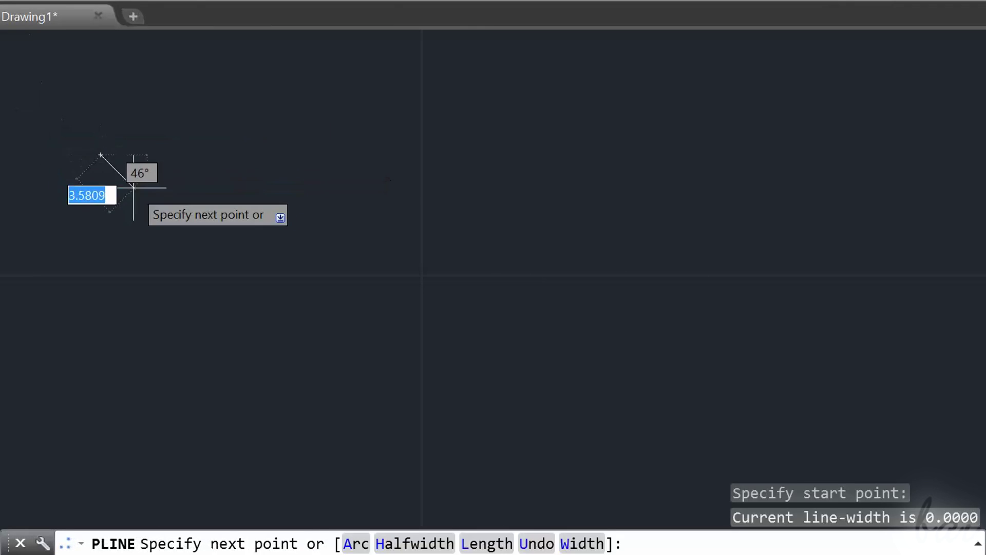
click(308, 324)
key(Down)
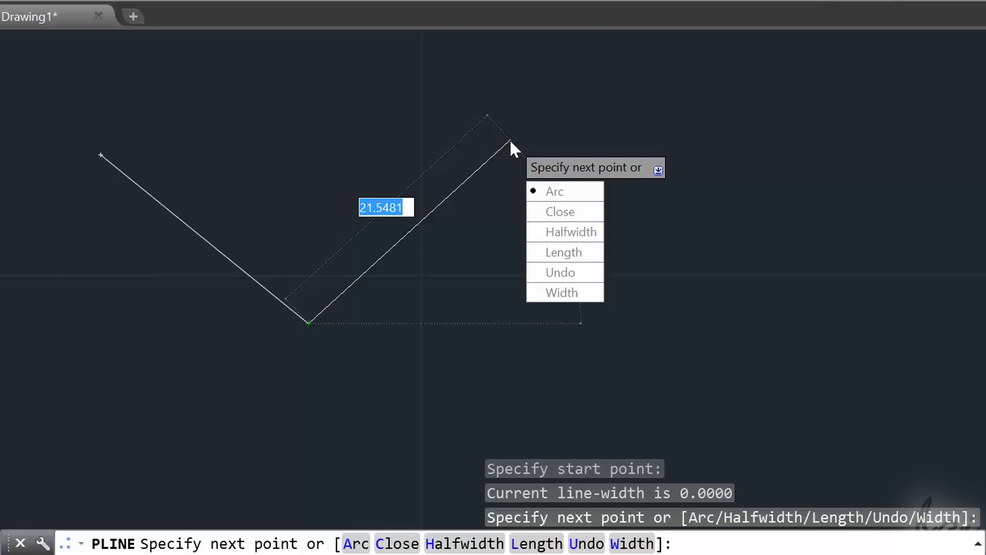
key(Down)
key(Up)
key(Return)
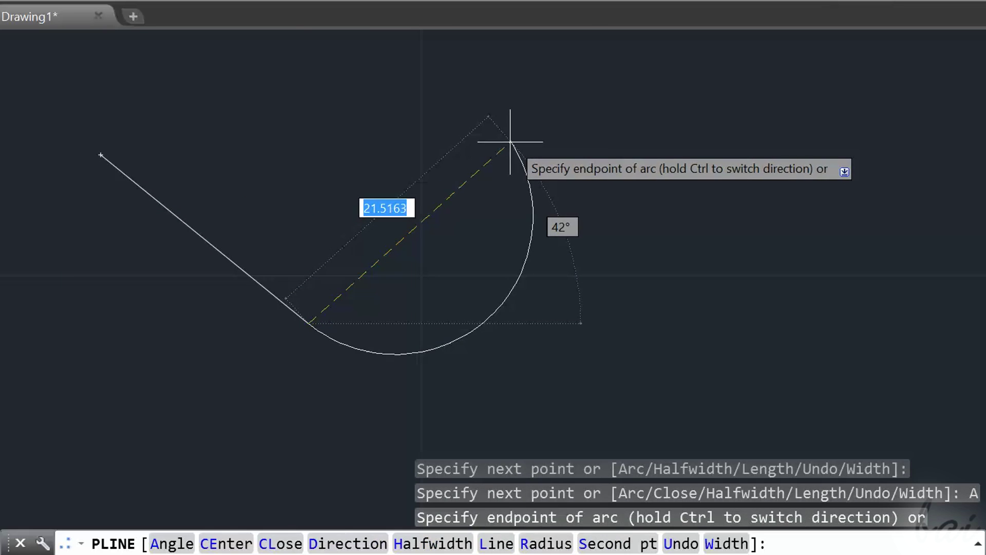
click(507, 229)
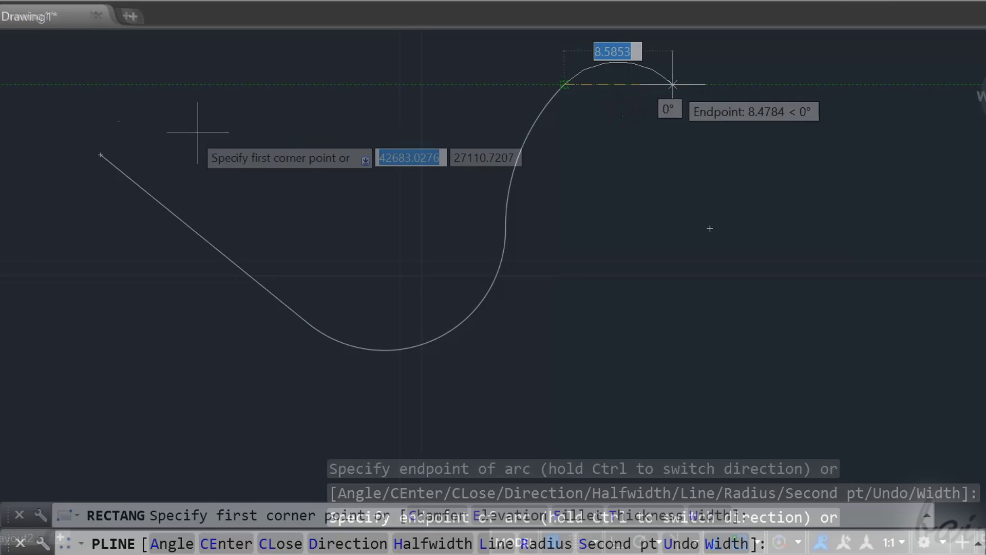
- Draw a rectangle sized by an area of 50 with length 30
click(218, 119)
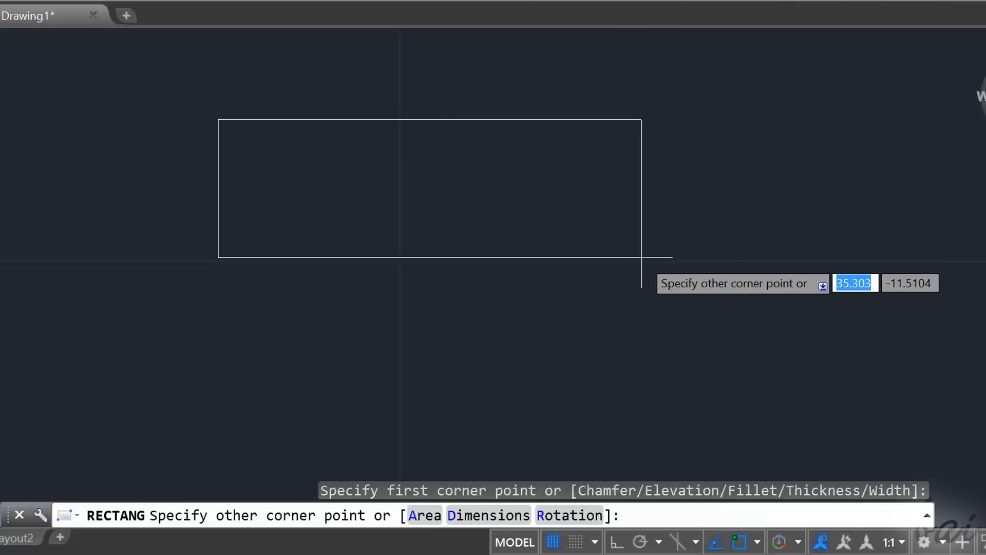
key(Down)
key(Return)
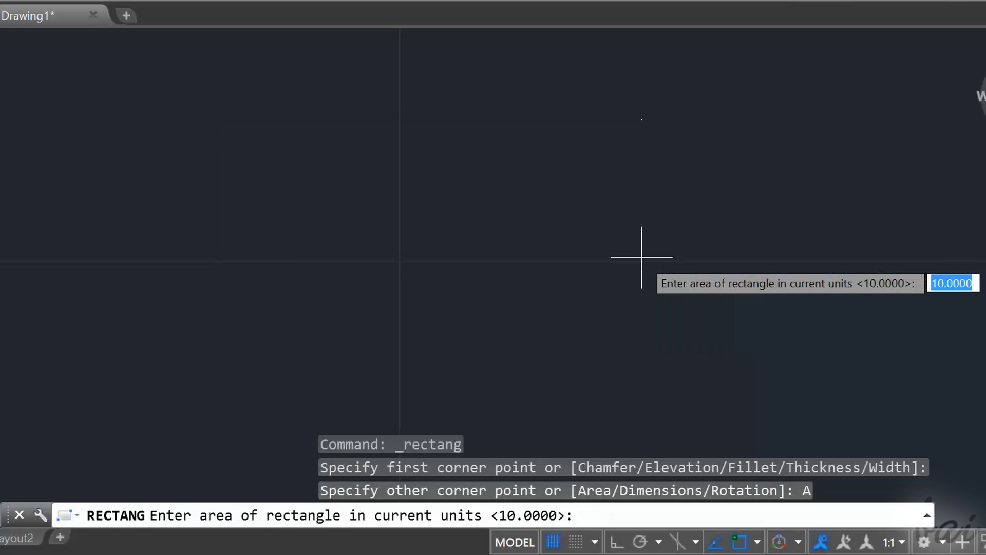
text(50)
key(Return)
key(Return)
text(30)
key(Return)
scroll(540, 132, down, 3)
scroll(507, 301, up, 5)
- Draw a rectangle by Dimensions, length 5 and width 20, then restart RECTANG
key(Return)
click(264, 136)
key(Down)
key(Down)
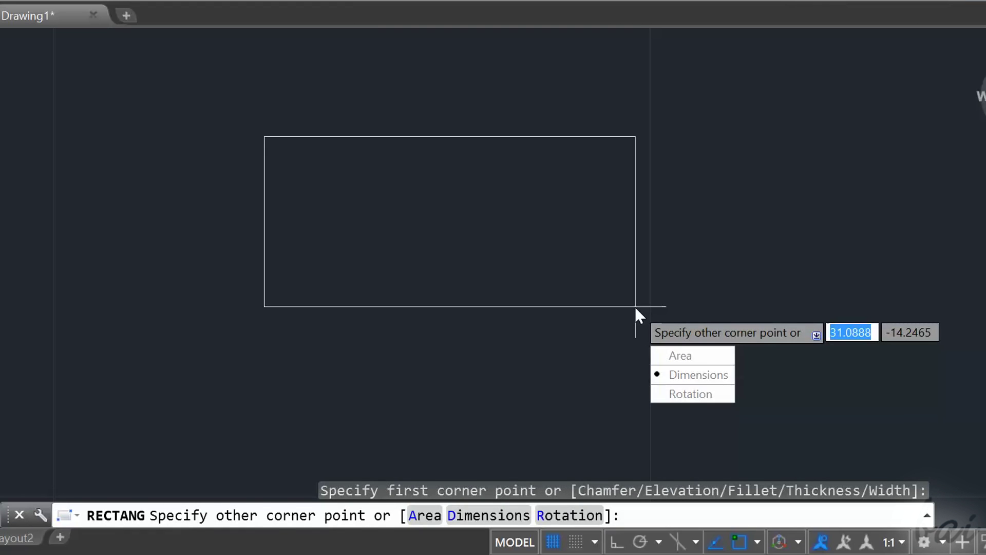
key(Return)
text(5)
key(Return)
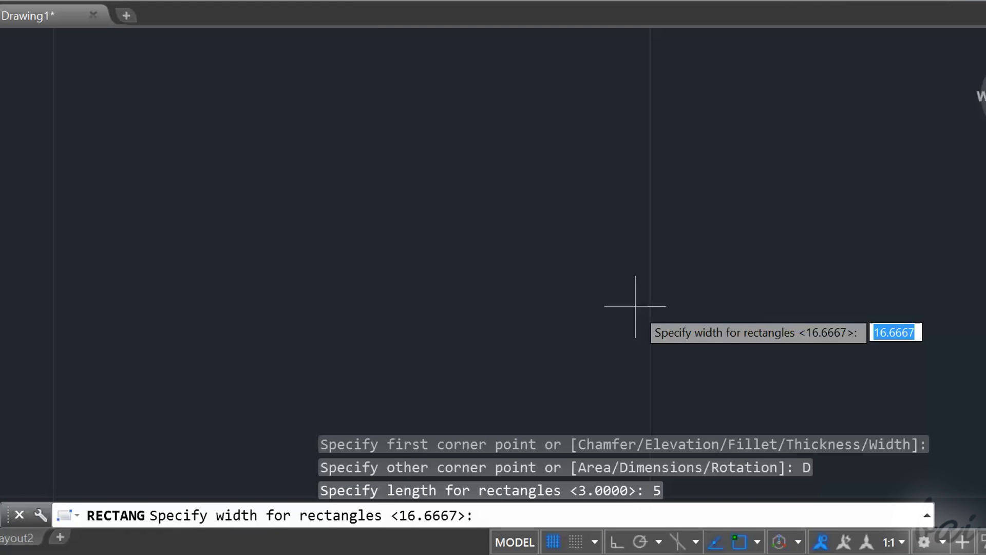
text(20)
key(Return)
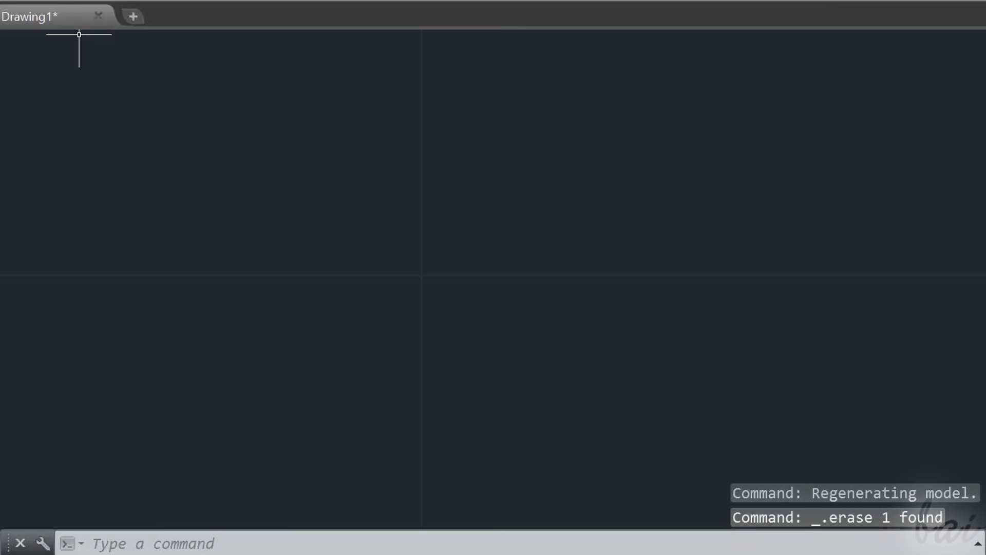
text(rec)
key(Return)
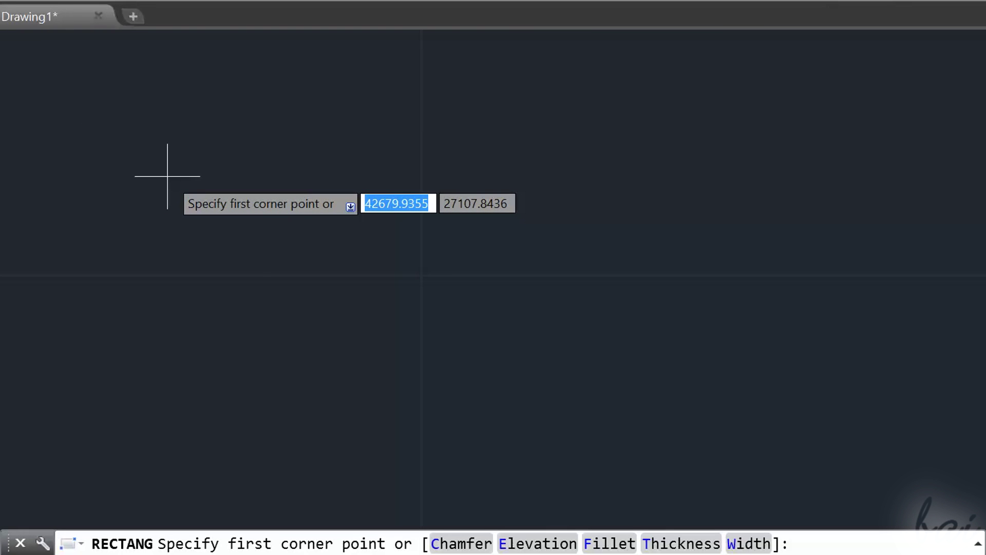
key(Down)
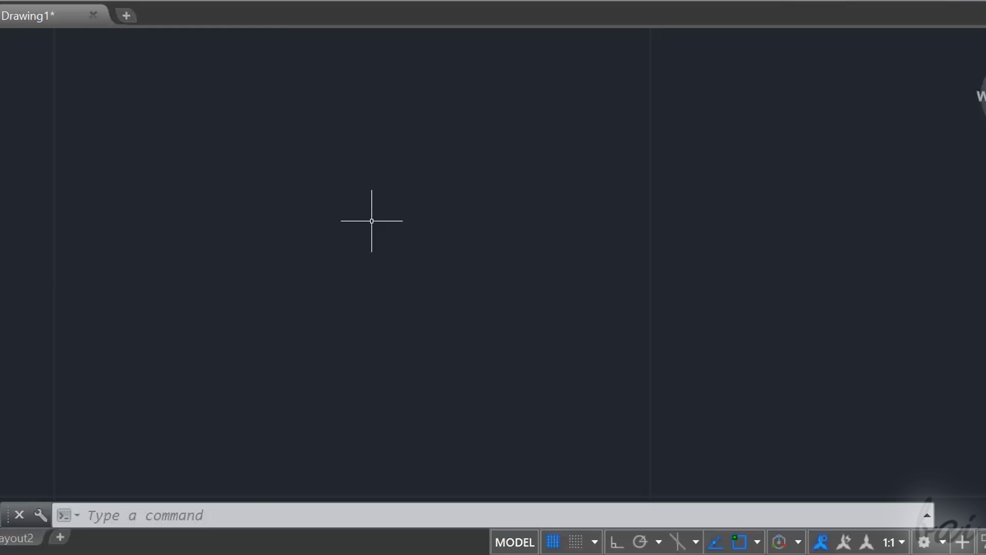
- Clear the command line and start RECTANG from the command suggestions
click(190, 520)
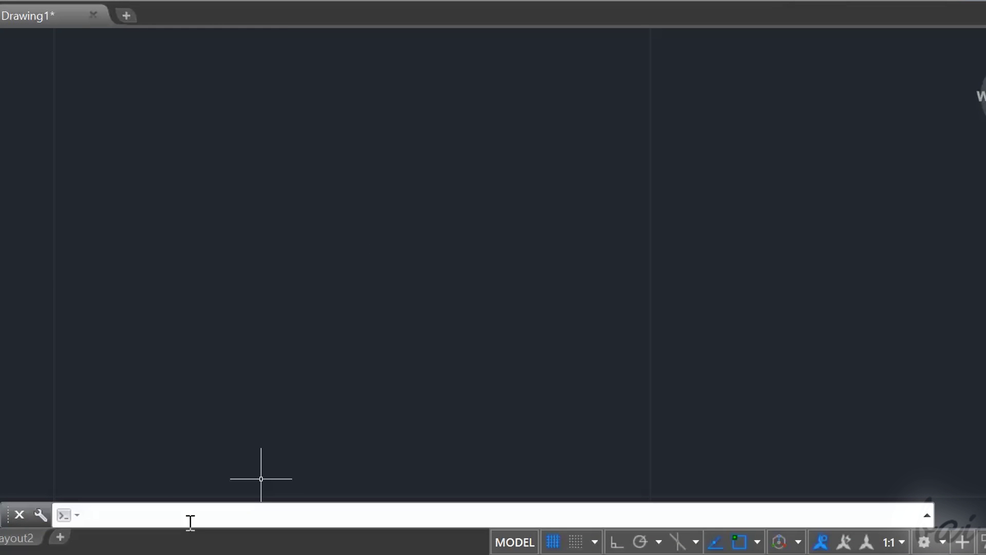
text(LI)
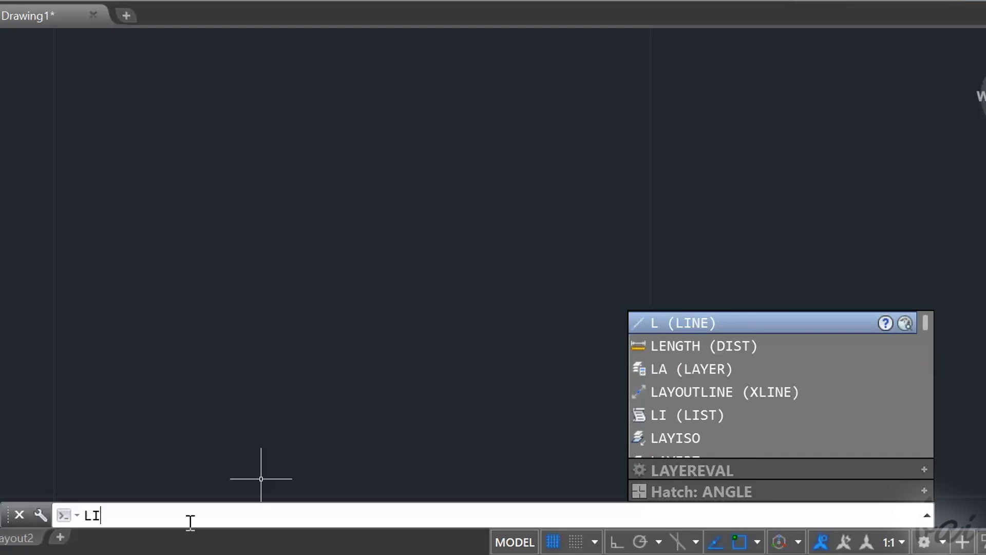
key(BackSpace)
key(BackSpace)
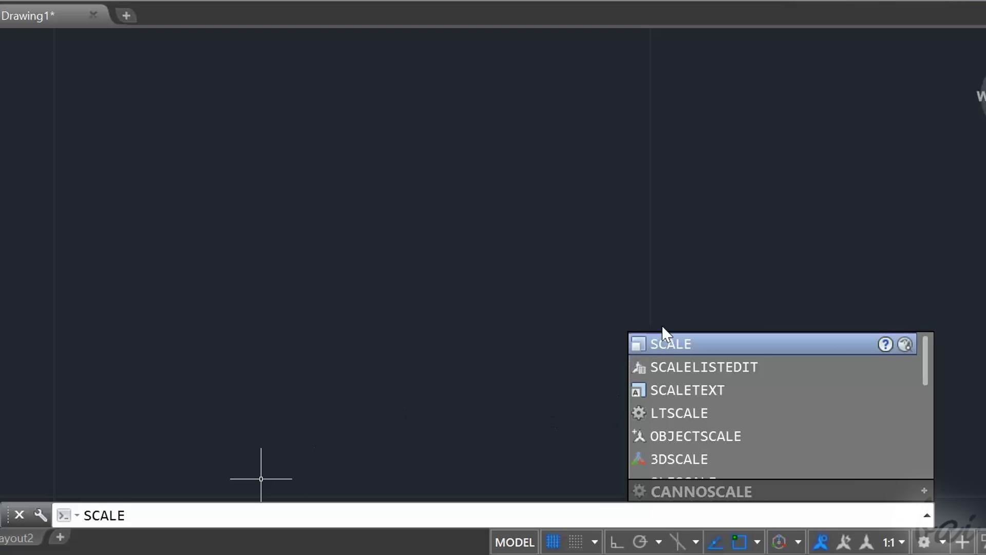
key(BackSpace)
key(BackSpace)
key(BackSpace)
key(BackSpace)
key(BackSpace)
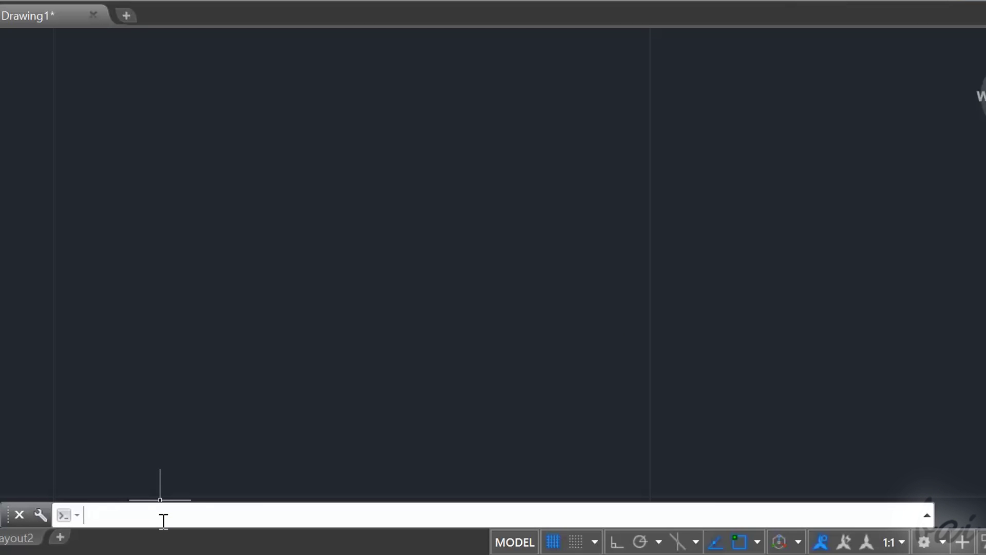
text(RECTANG)
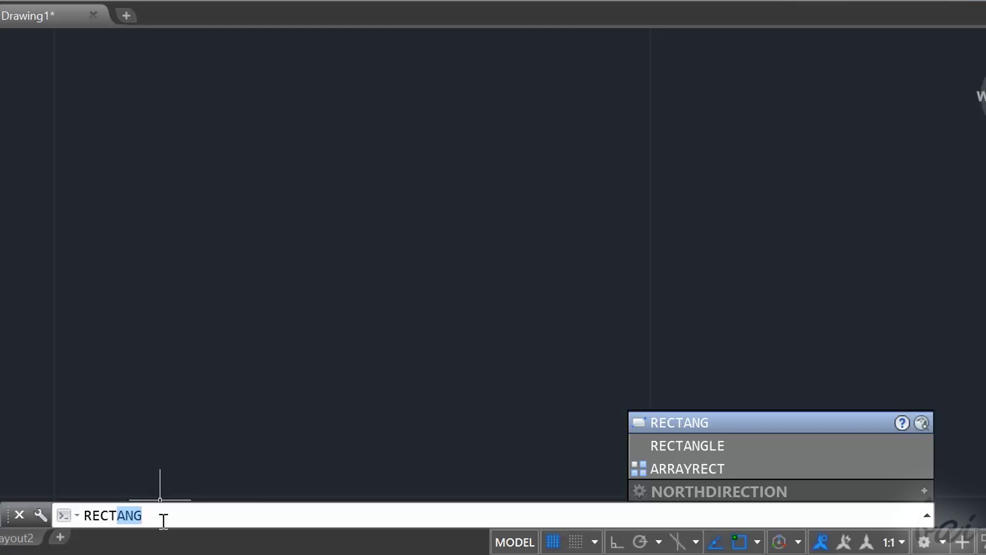
key(Down)
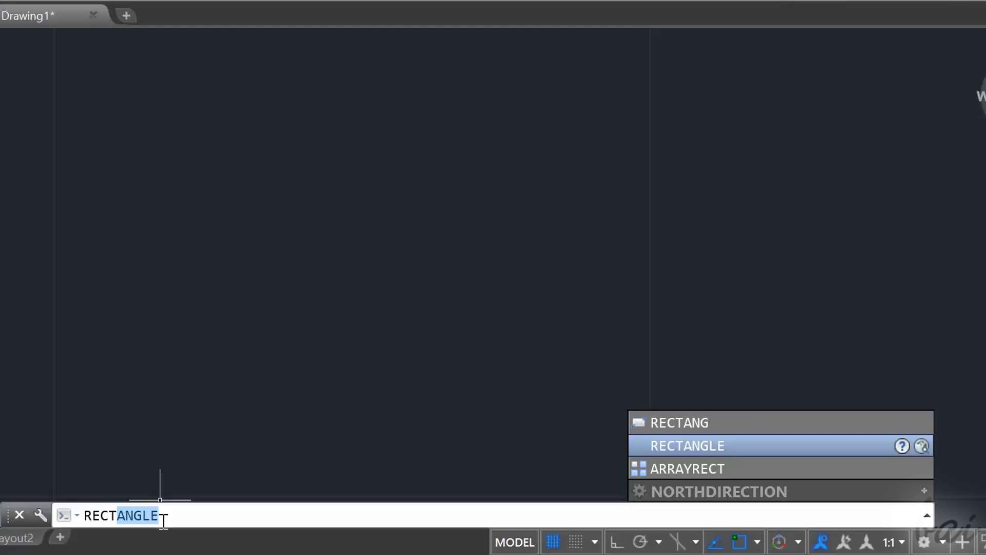
key(Up)
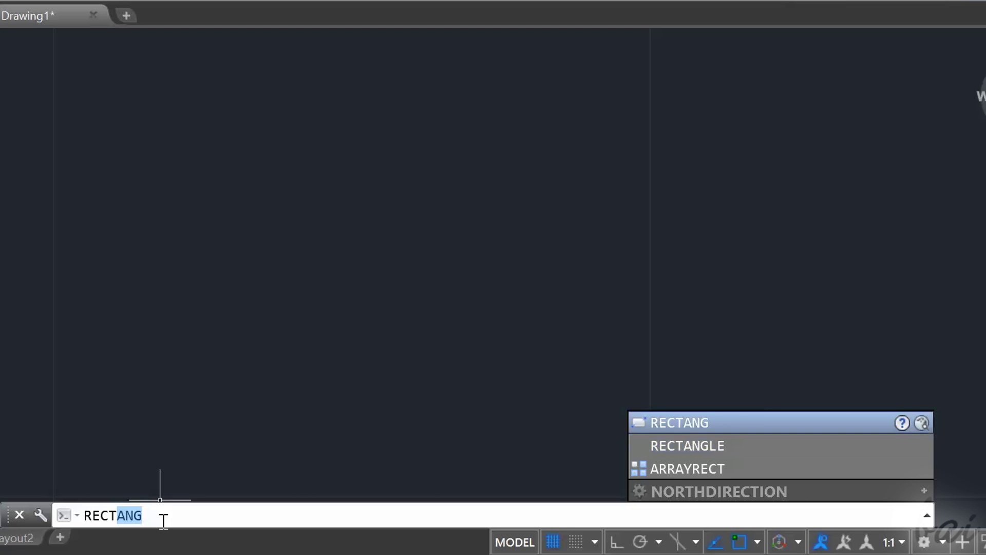
key(Return)
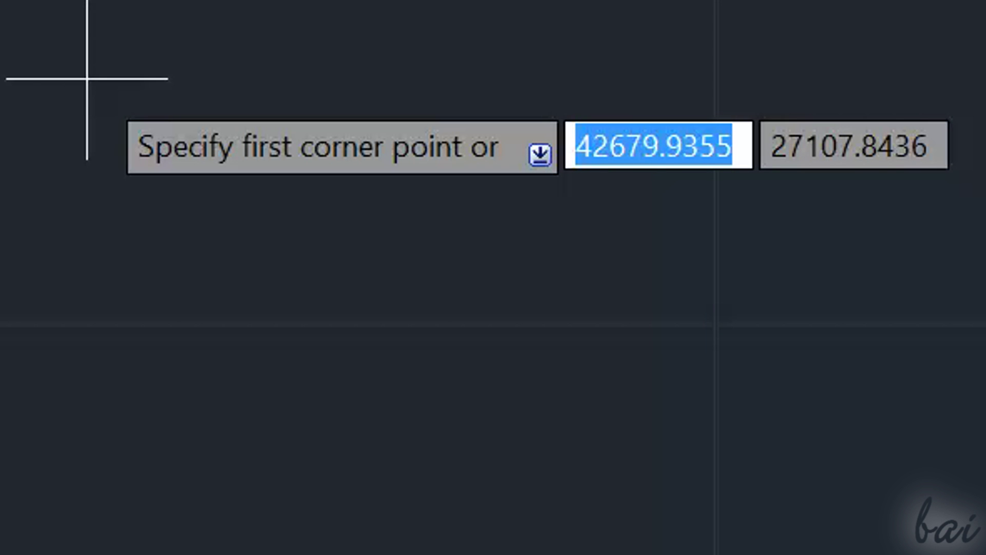
- Choose the rectangle's Width option by entering W
key(Down)
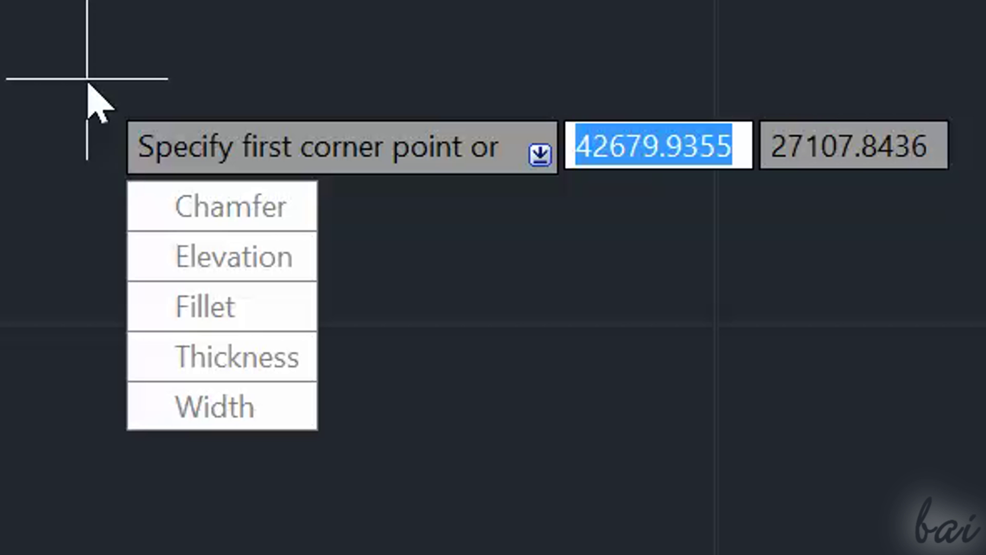
key(Escape)
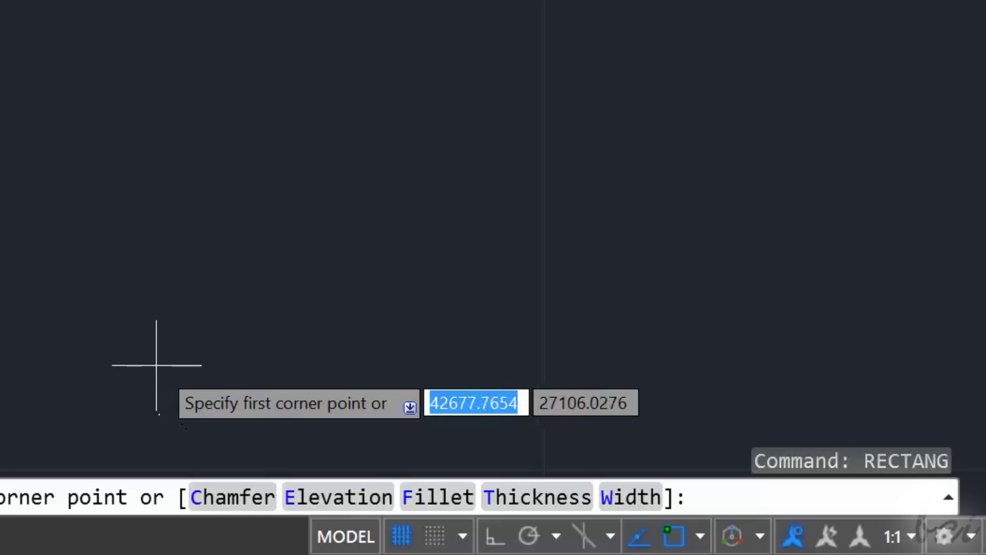
text(W)
key(Return)
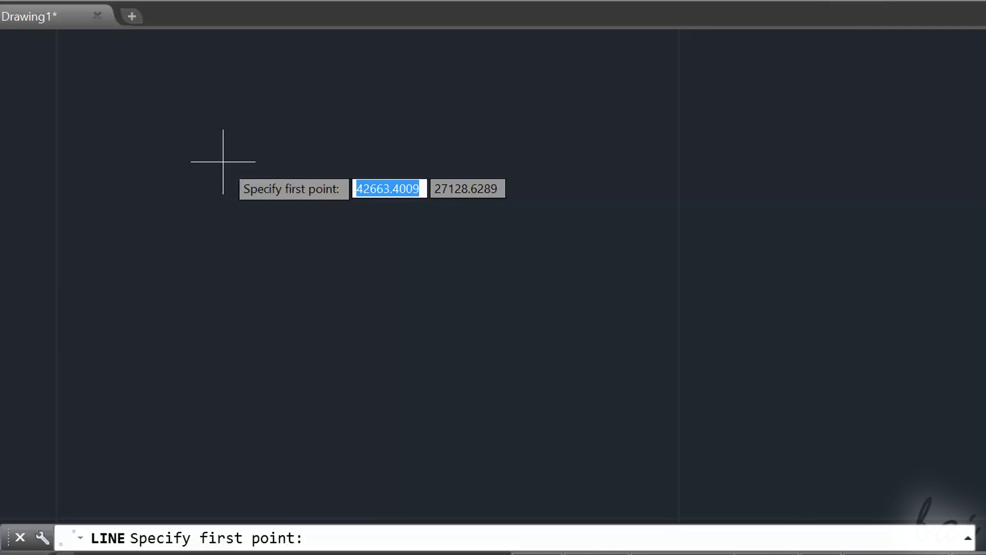
- Draw a connected line with 20, 10 and 15 unit segments, and add Units to the status bar
click(223, 162)
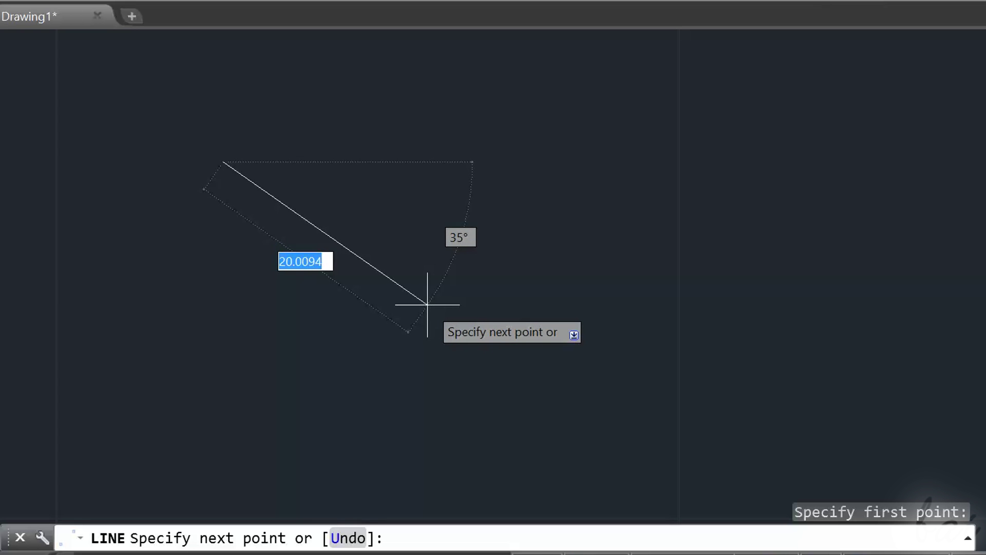
click(427, 305)
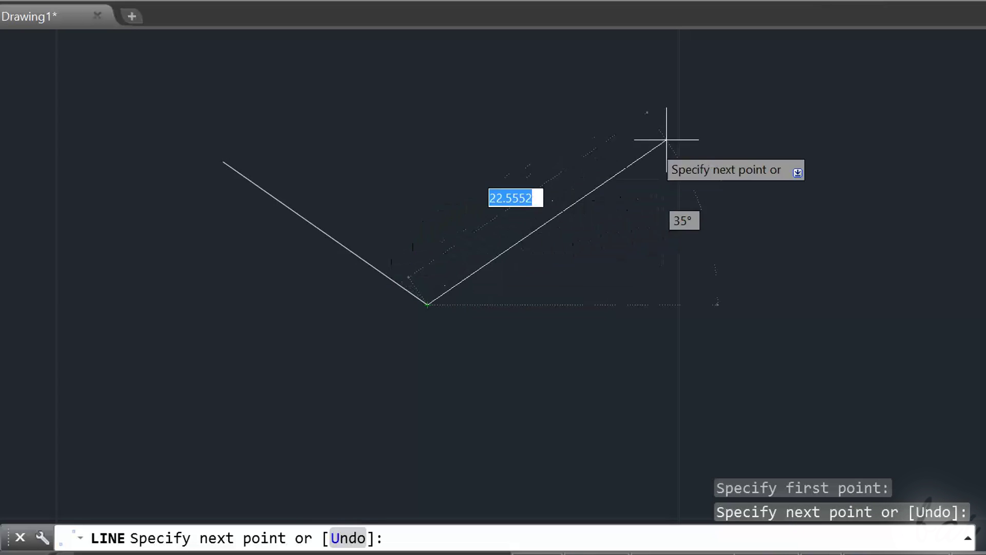
text(20)
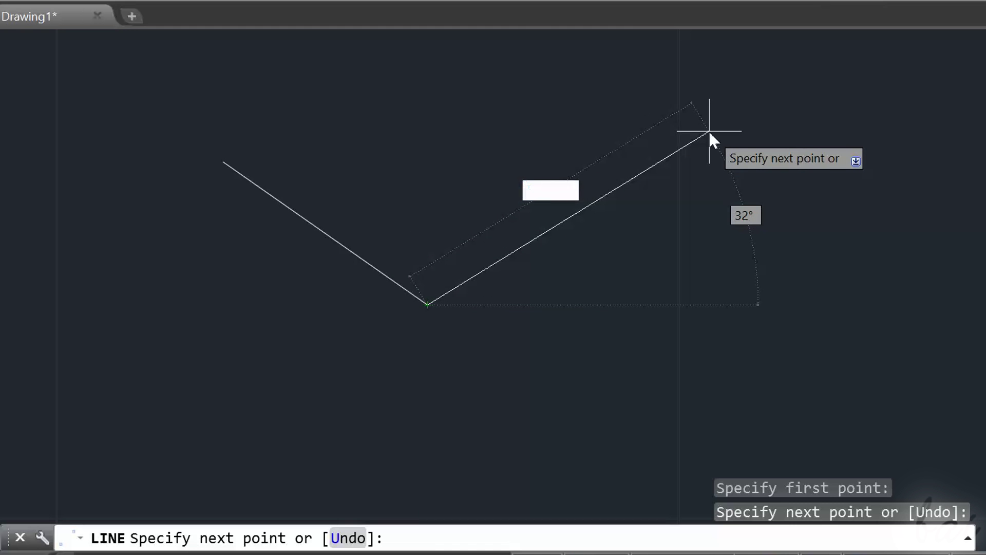
key(Return)
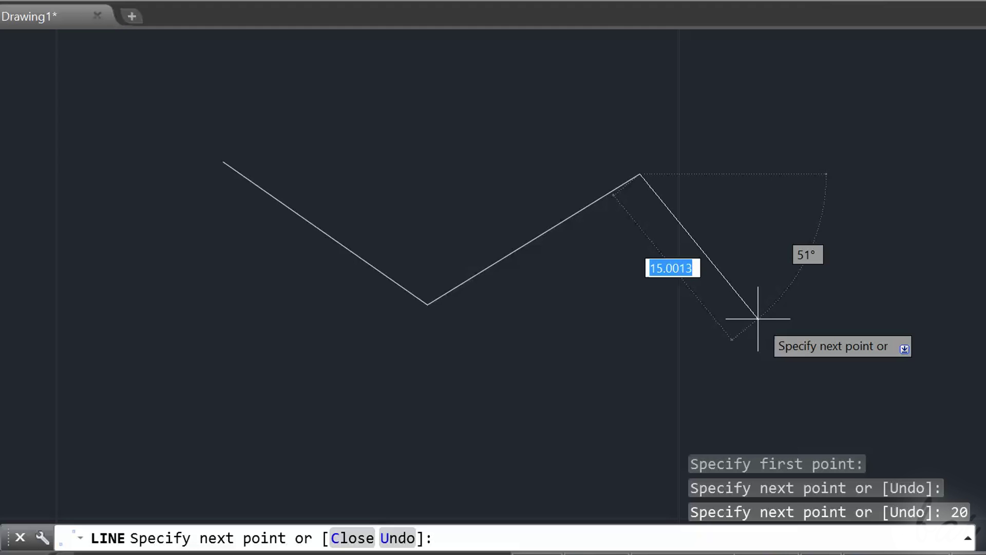
text(10)
key(Return)
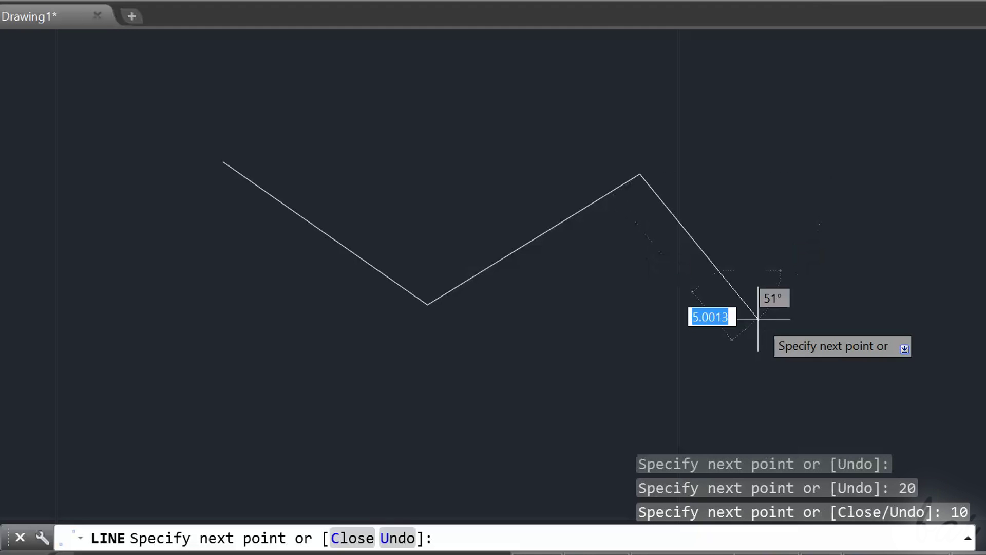
text(15)
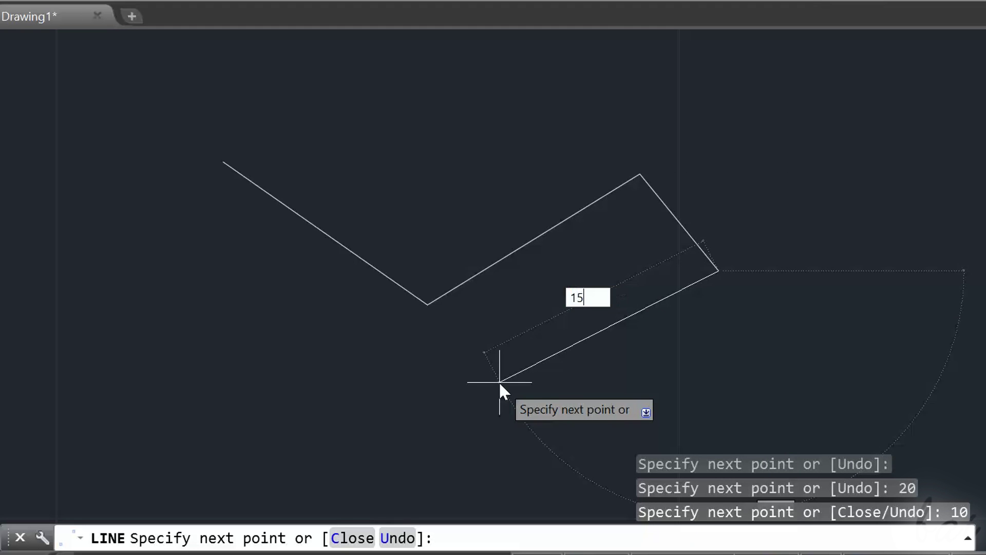
key(Return)
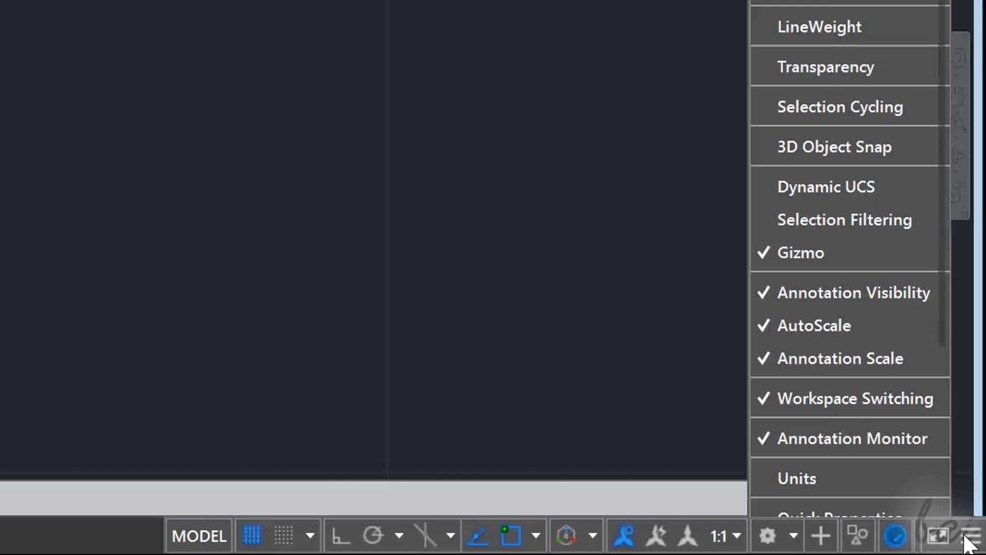
click(877, 479)
click(826, 536)
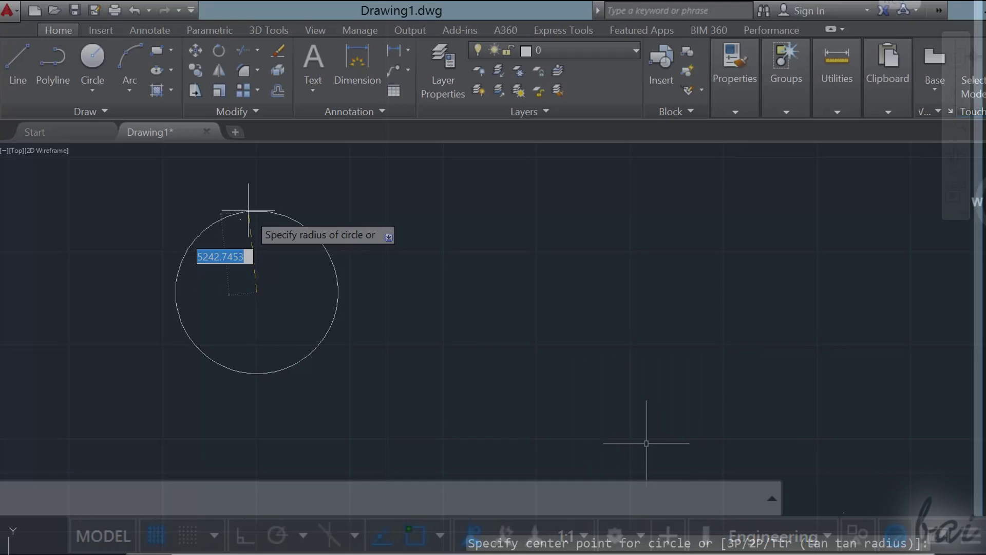
- Switch the units to Engineering and draw two more circles on the canvas
click(257, 208)
click(401, 363)
key(space)
click(401, 353)
click(536, 272)
key(space)
click(639, 280)
click(500, 277)
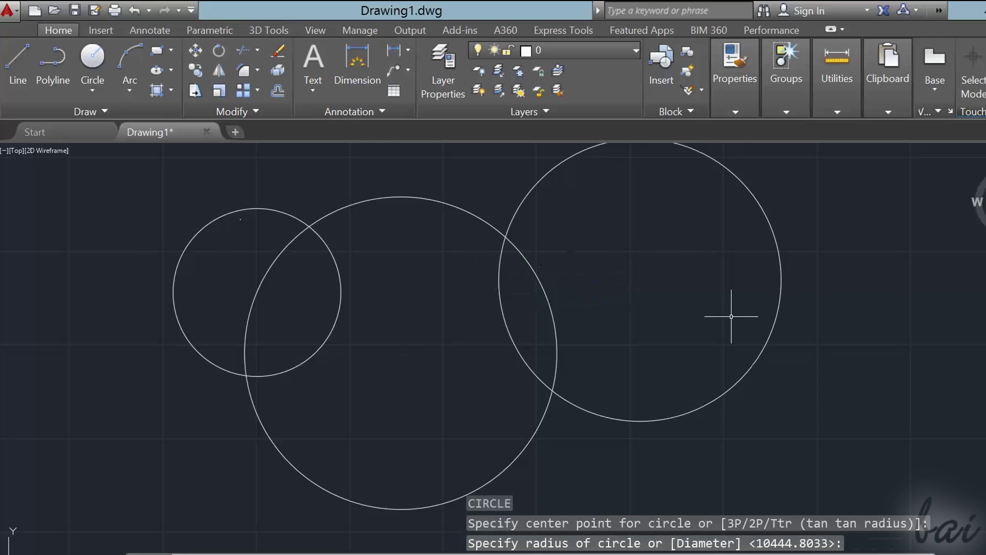
- Undo the last two circles, then redo to bring them back
click(134, 10)
click(133, 10)
click(164, 10)
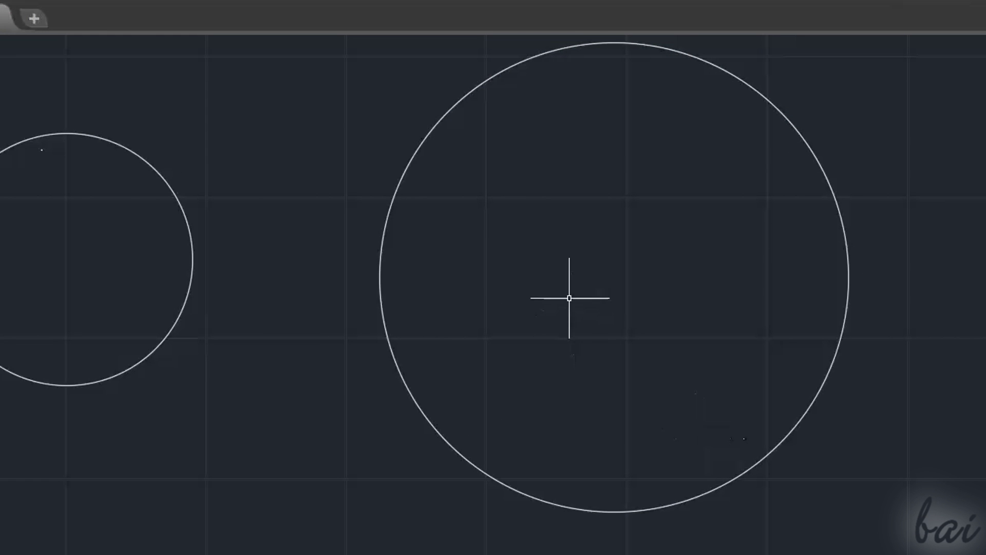
- Recall recent commands from the command line until LINE is ready
key(Up)
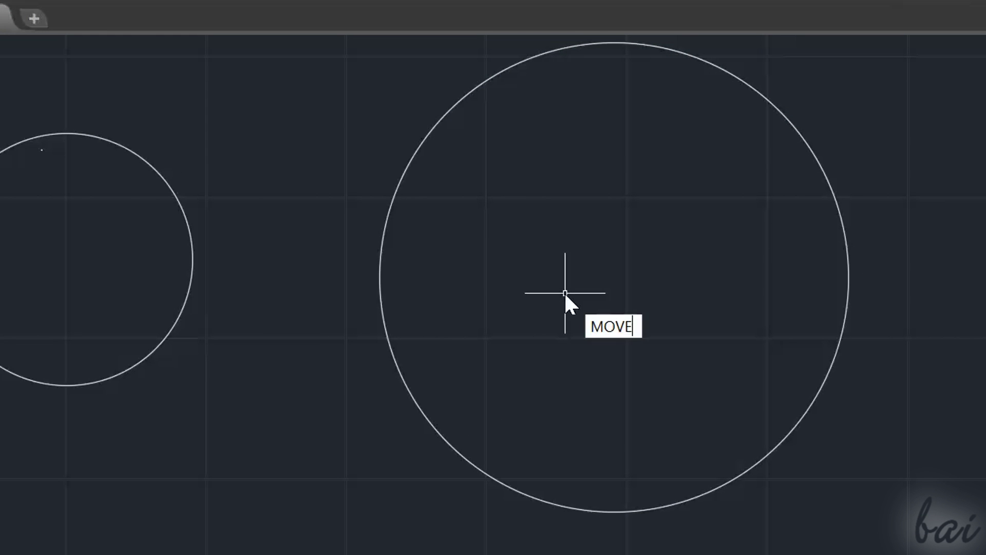
text(U)
key(Up)
key(Up)
key(Up)
key(Up)
key(Up)
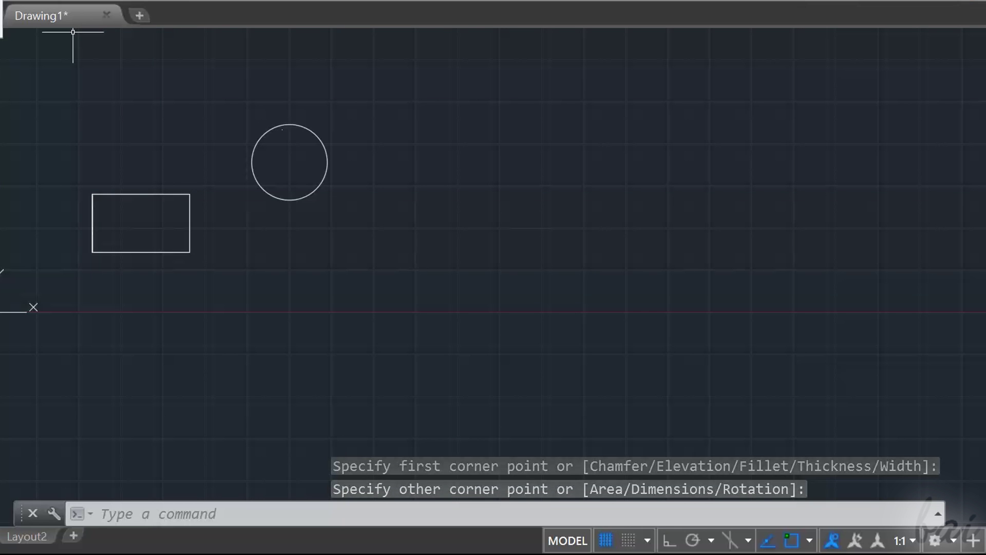
- Zoom in and out around the rectangle and circle with the mouse wheel
scroll(154, 144, up, 2)
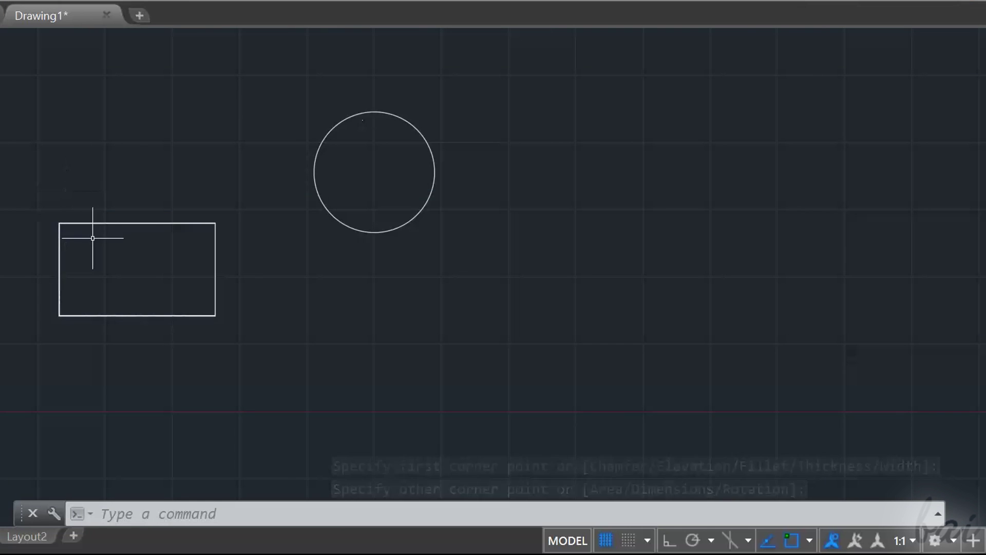
scroll(100, 238, down, 5)
scroll(47, 245, up, 3)
scroll(50, 222, up, 4)
scroll(79, 242, down, 4)
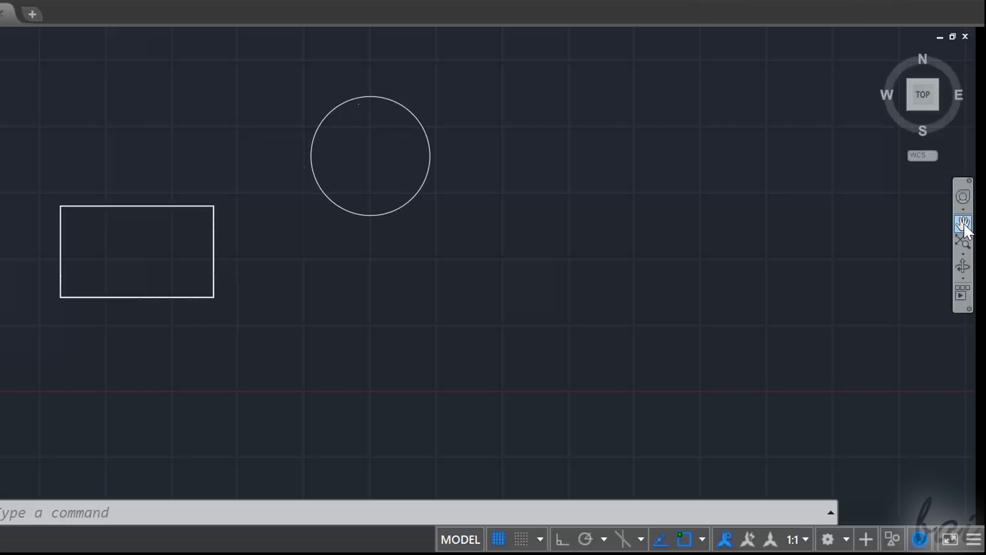
- Pan the drawing slightly right and down, then zoom in a little
click(964, 224)
mouse_move(336, 247)
mouse_down()
mouse_move(584, 315)
mouse_move(225, 195)
mouse_move(312, 188)
mouse_move(418, 82)
mouse_move(180, 341)
mouse_move(346, 161)
mouse_move(337, 168)
mouse_up()
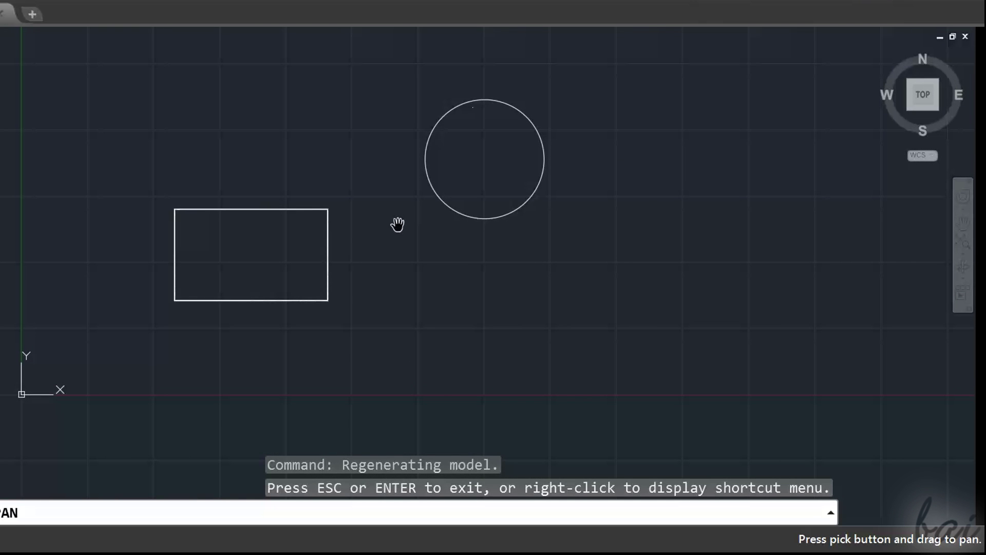
key(Escape)
scroll(387, 132, up, 2)
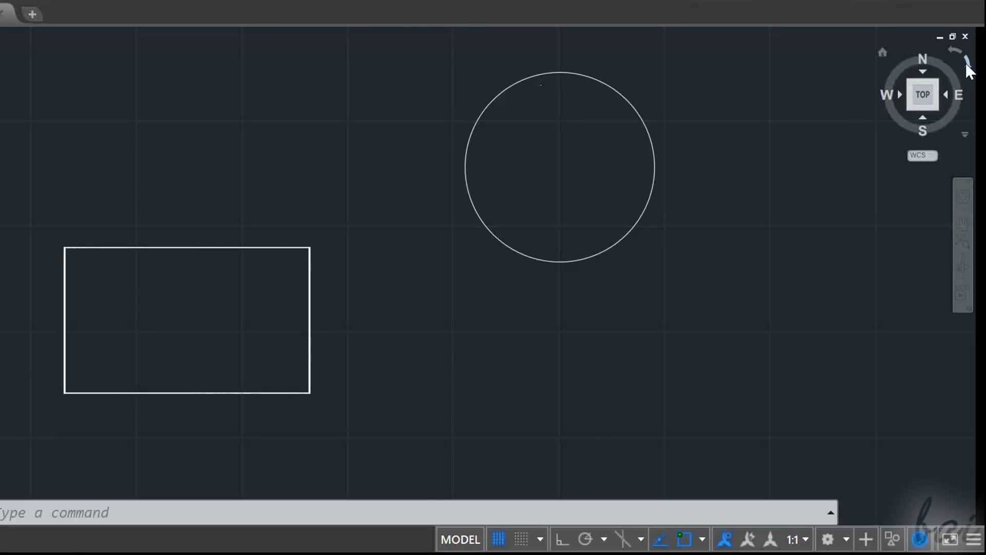
- Rotate the top view 90° and back, then spin it so the rectangle sits tilted
click(966, 63)
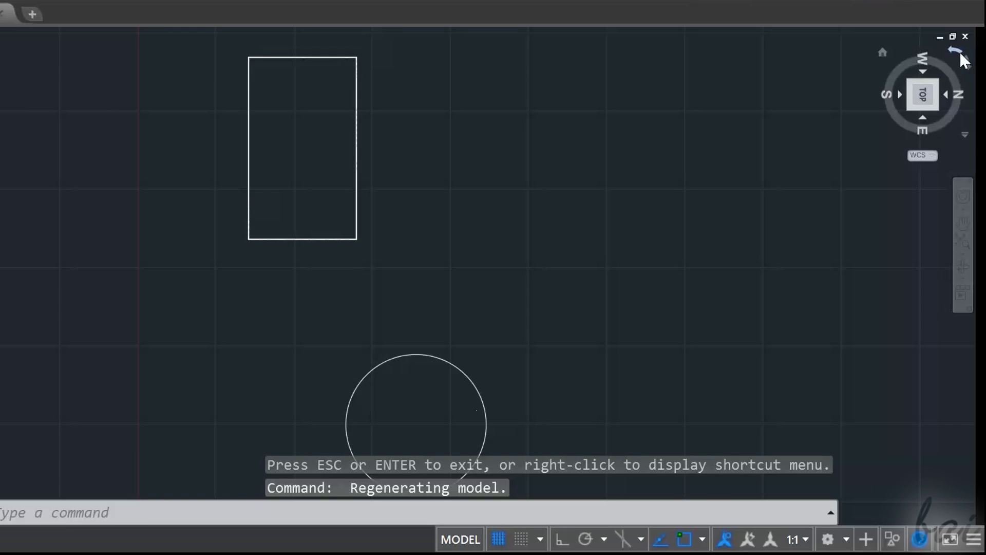
click(959, 50)
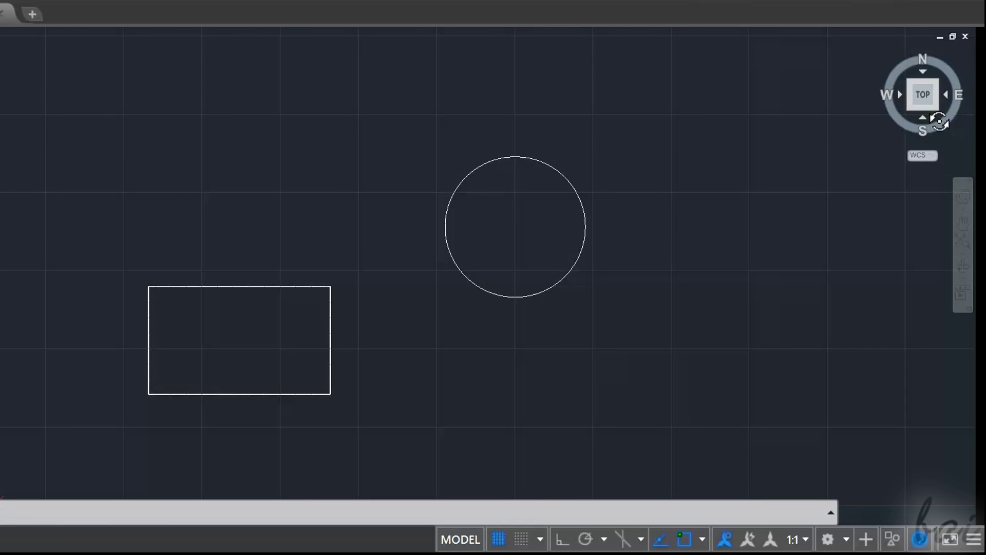
drag(951, 108, 775, 138)
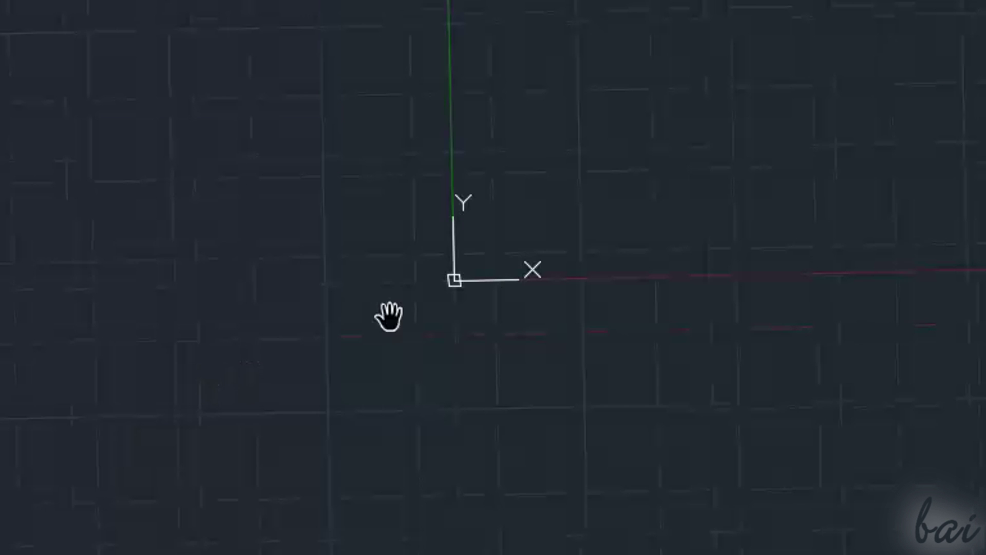
- Relocate the UCS origin to a new point in the drawing
middle_drag(491, 300, 427, 276)
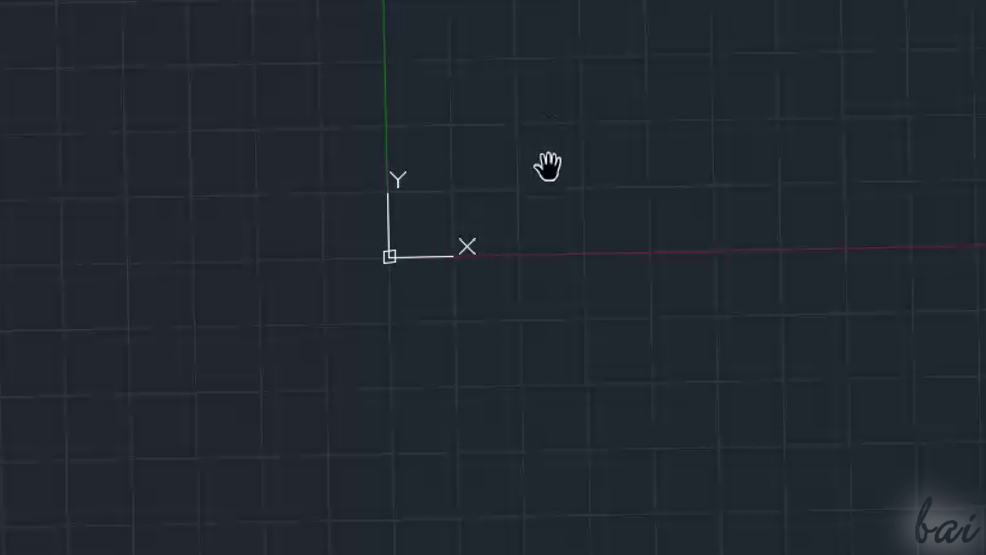
key(Escape)
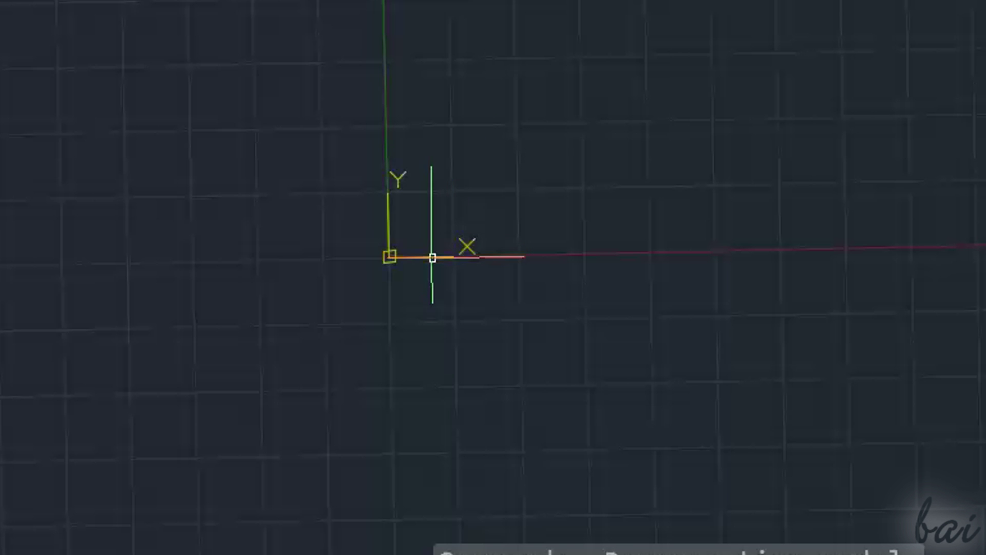
click(390, 262)
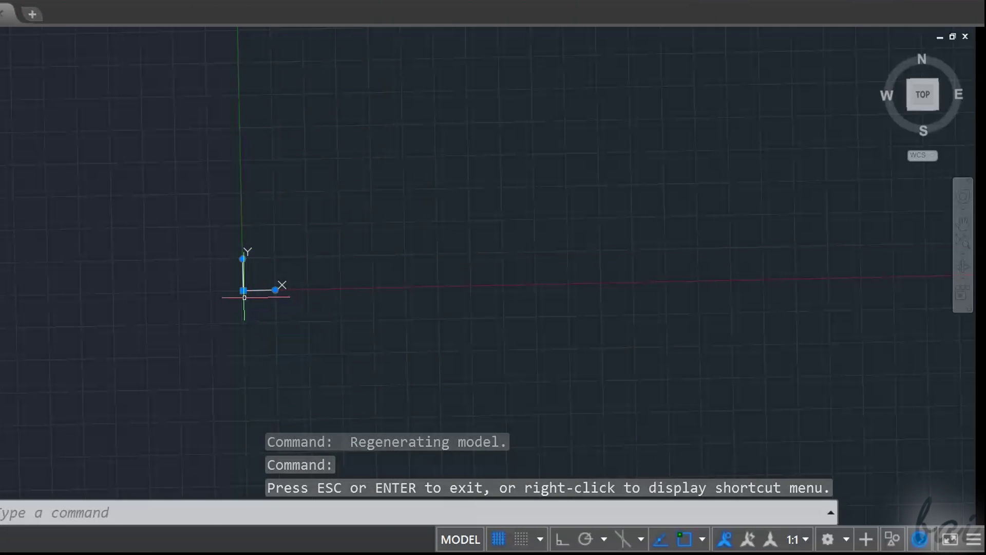
click(244, 291)
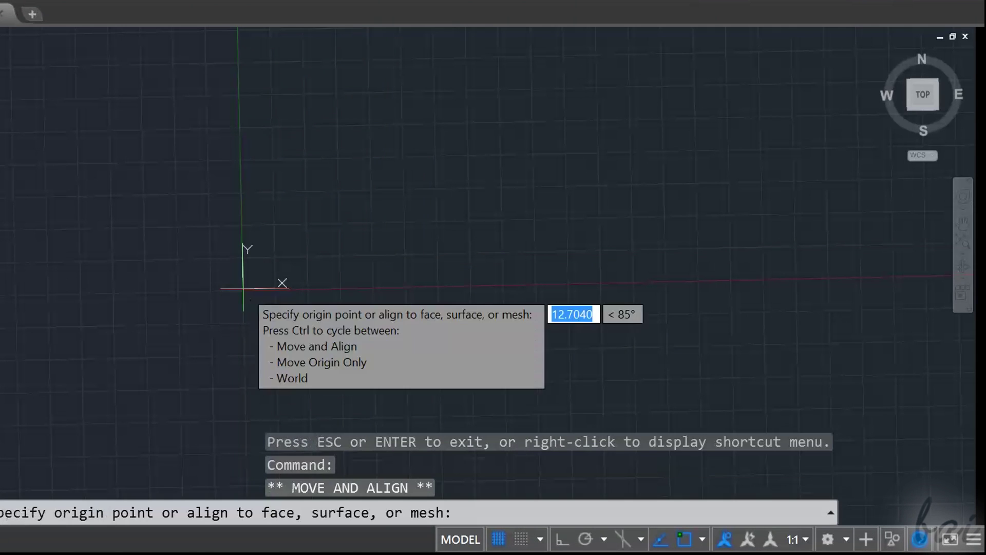
click(287, 232)
scroll(132, 441, up, 2)
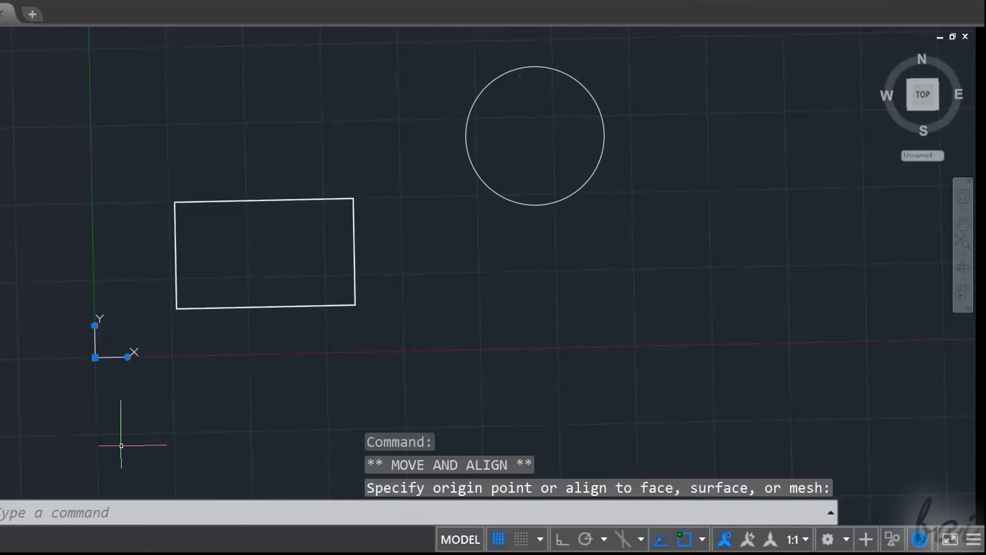
- Redirect the UCS X and Y axes to rotate the coordinate system
click(128, 357)
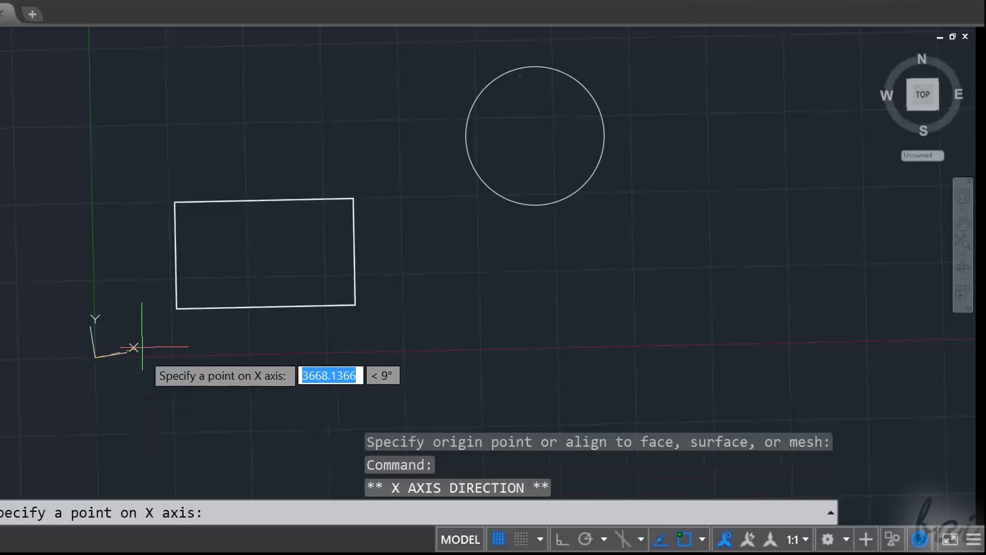
click(327, 160)
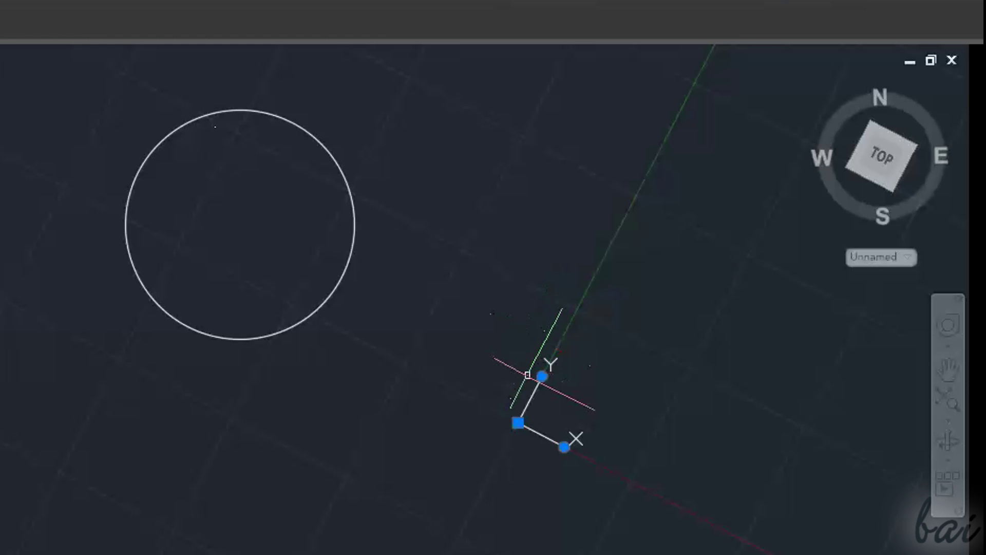
click(542, 376)
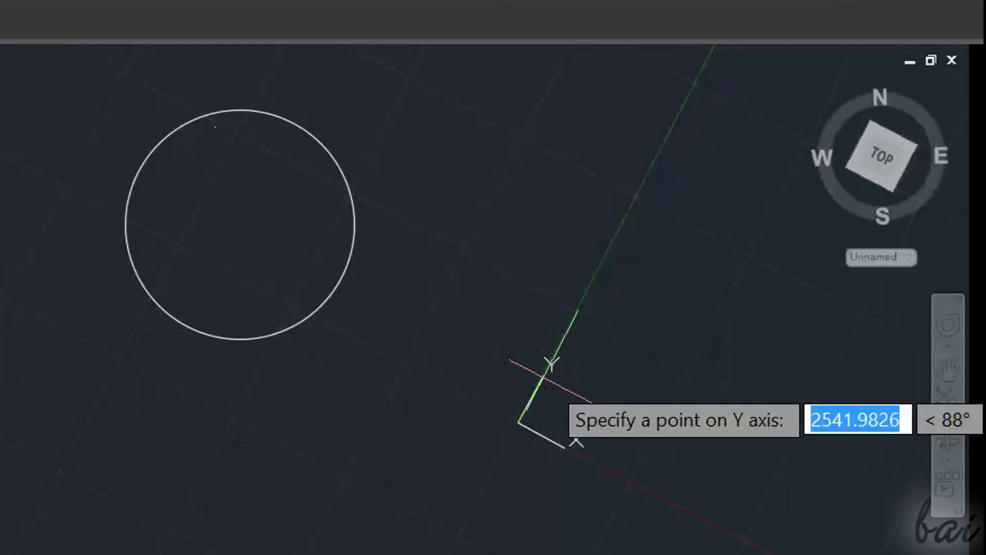
click(519, 354)
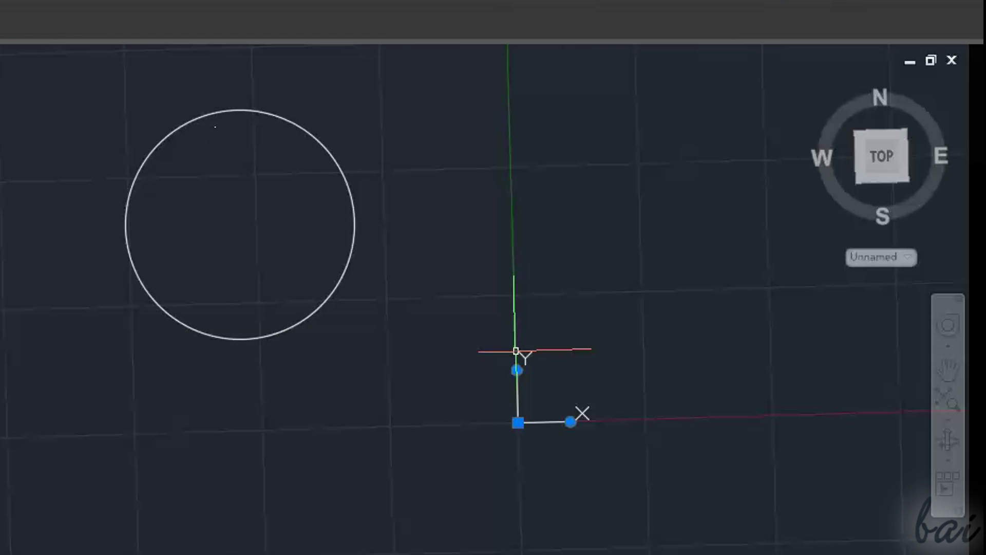
click(517, 370)
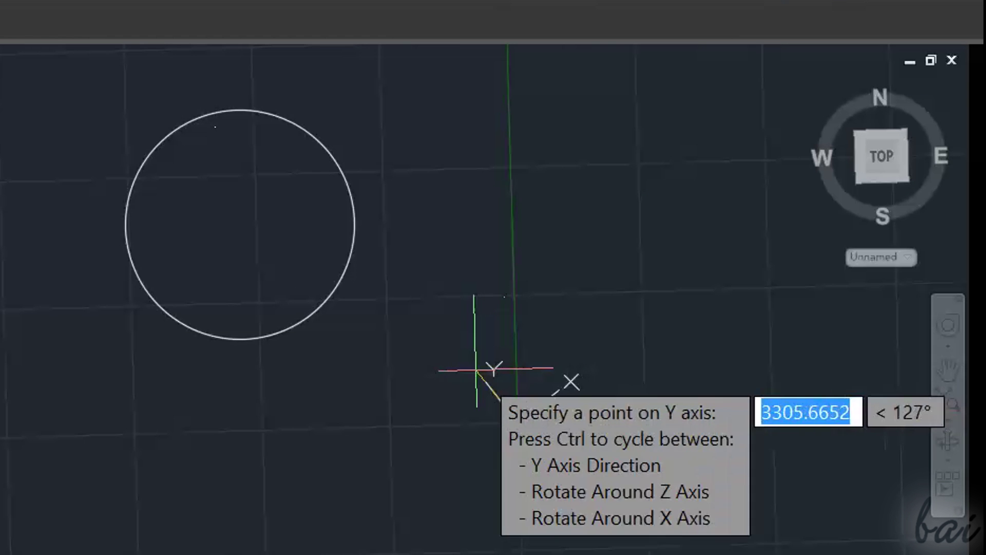
key(Return)
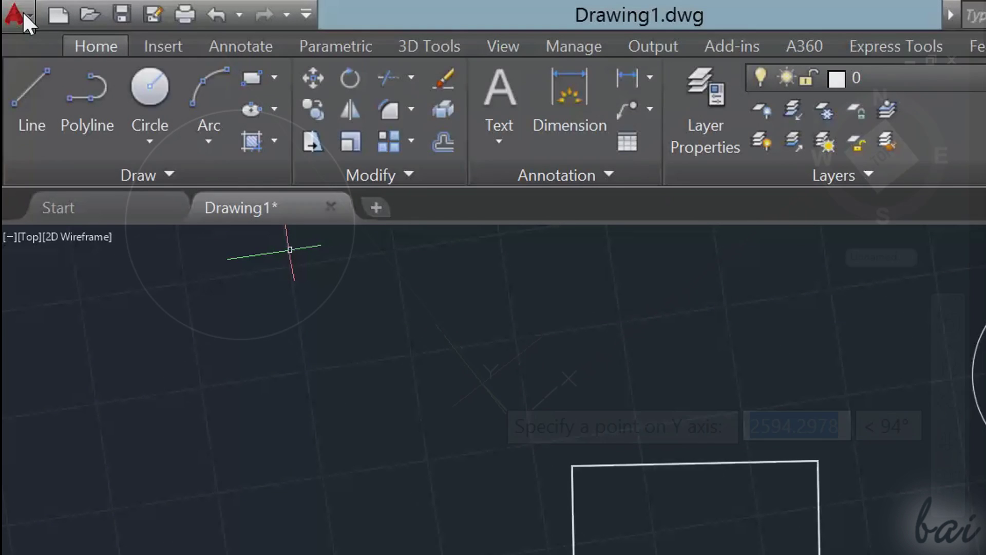
- Save the drawing as Drawing1.dwg on the Desktop
click(22, 11)
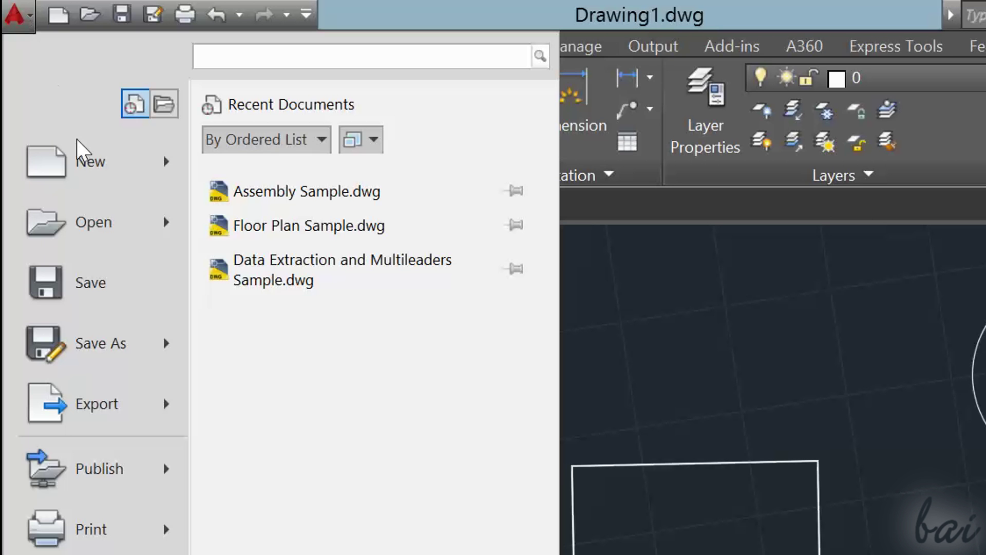
click(111, 354)
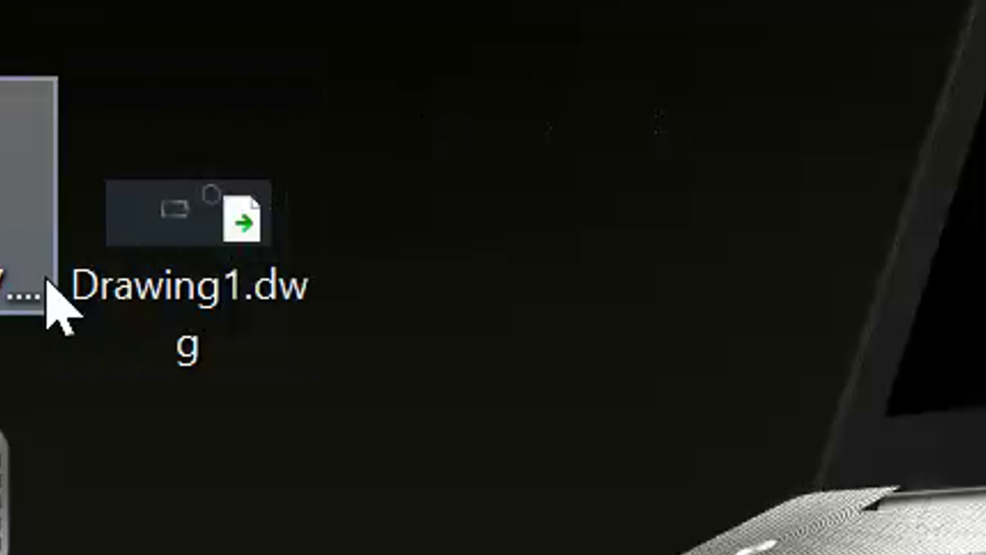
click(161, 302)
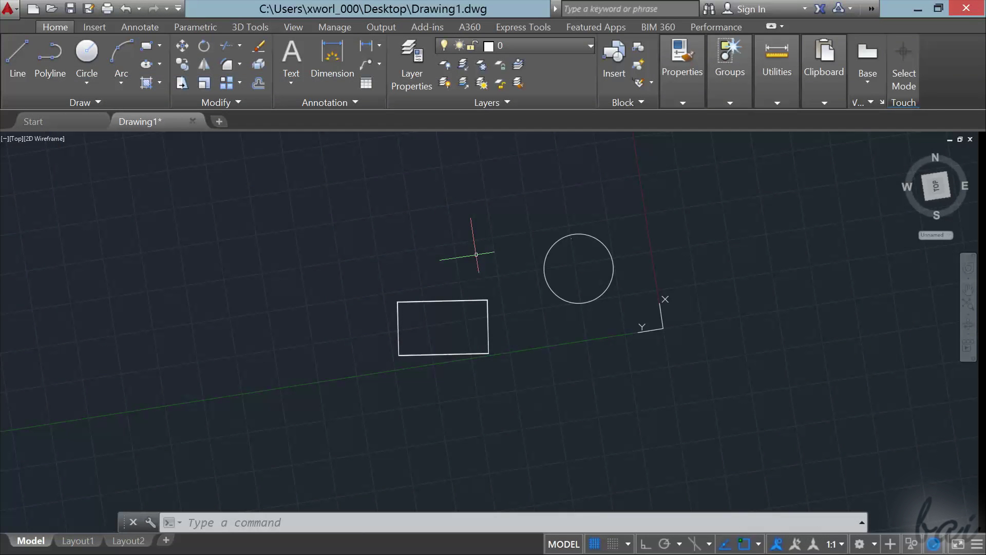
- Switch to the south-east isometric view and show the 3D Tools ribbon tab
click(950, 195)
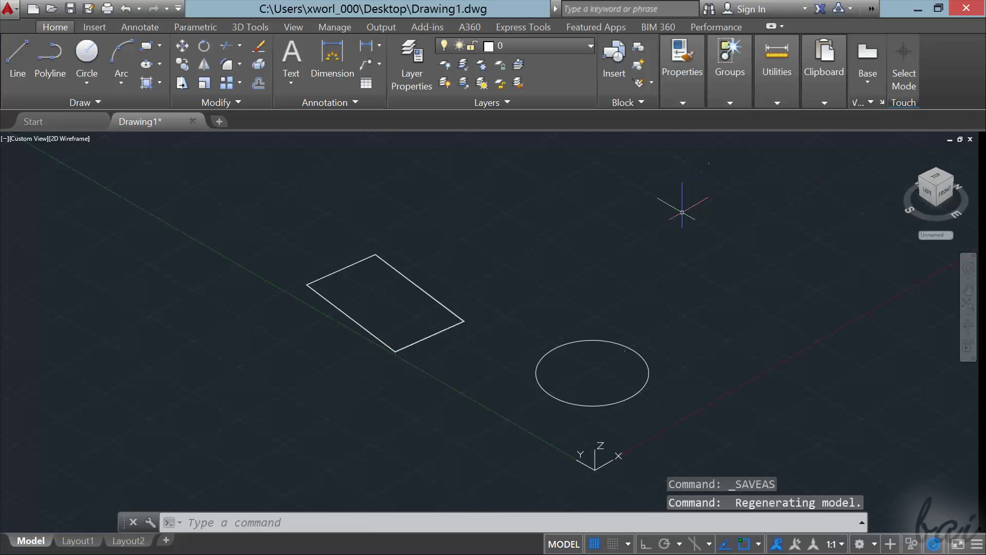
click(250, 26)
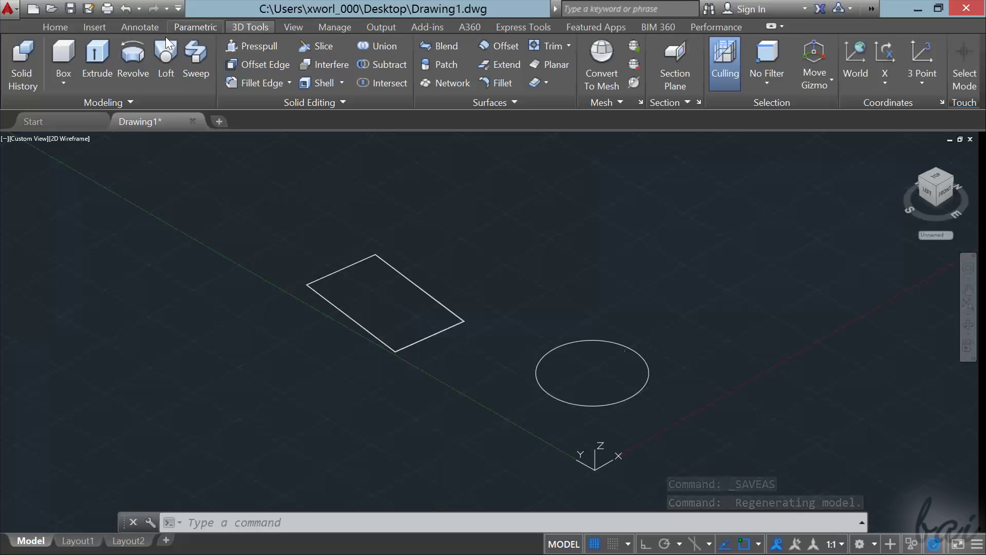